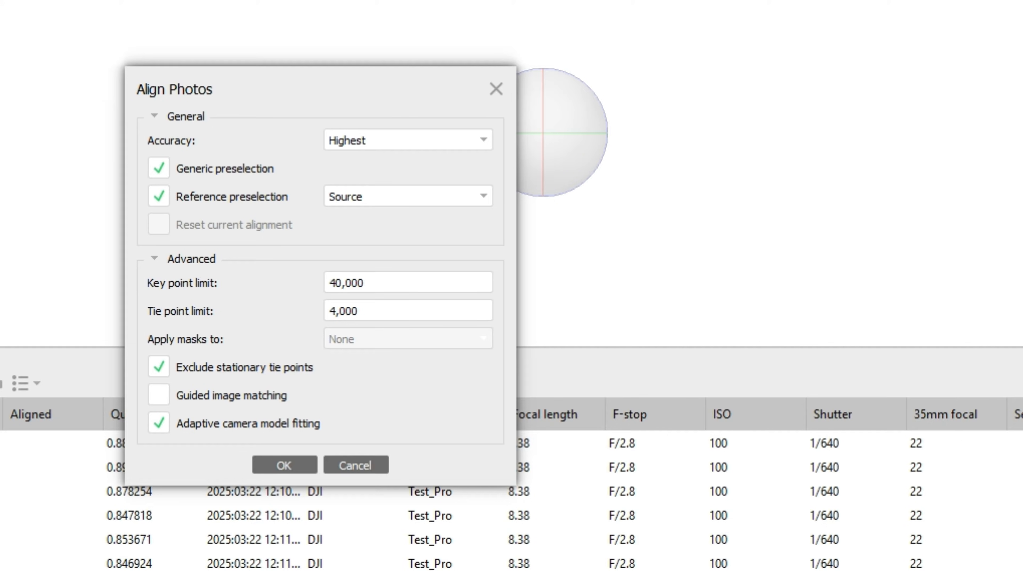
- Align the photos at Highest accuracy with generic and Source reference preselection, a 40,000 key point limit and a 4,000 tie point limit
click(312, 466)
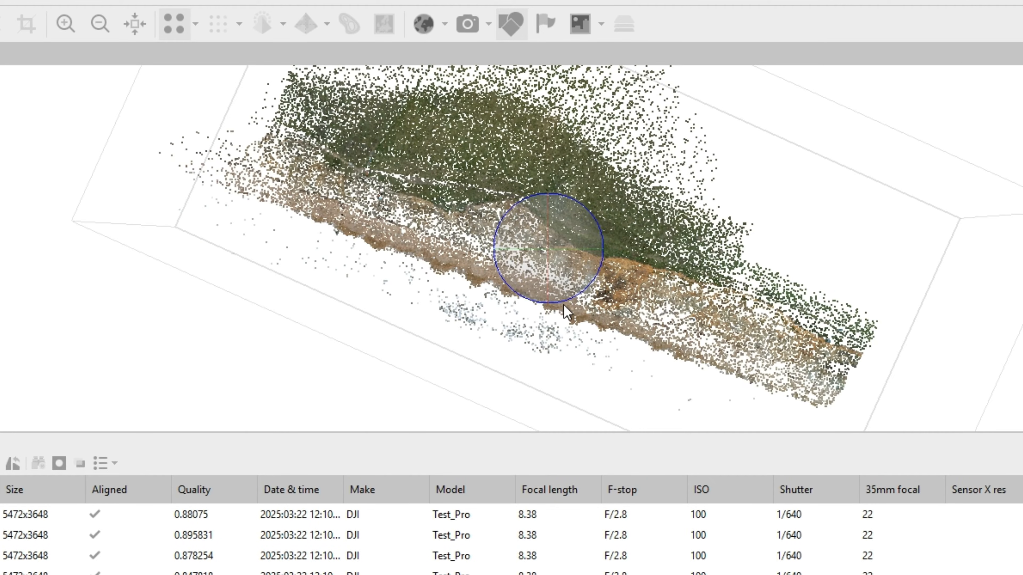
drag(563, 305, 645, 220)
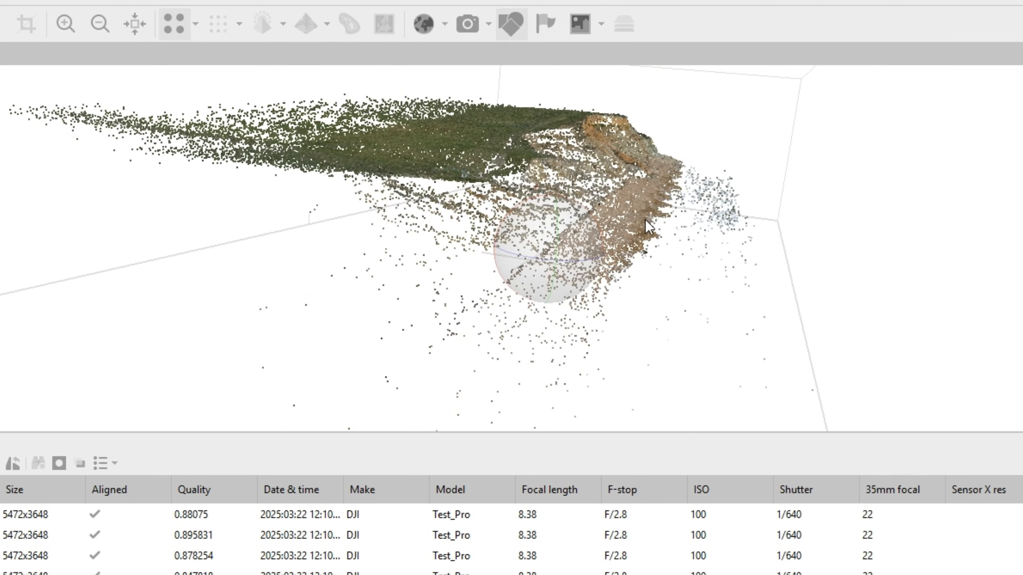
drag(508, 245, 466, 268)
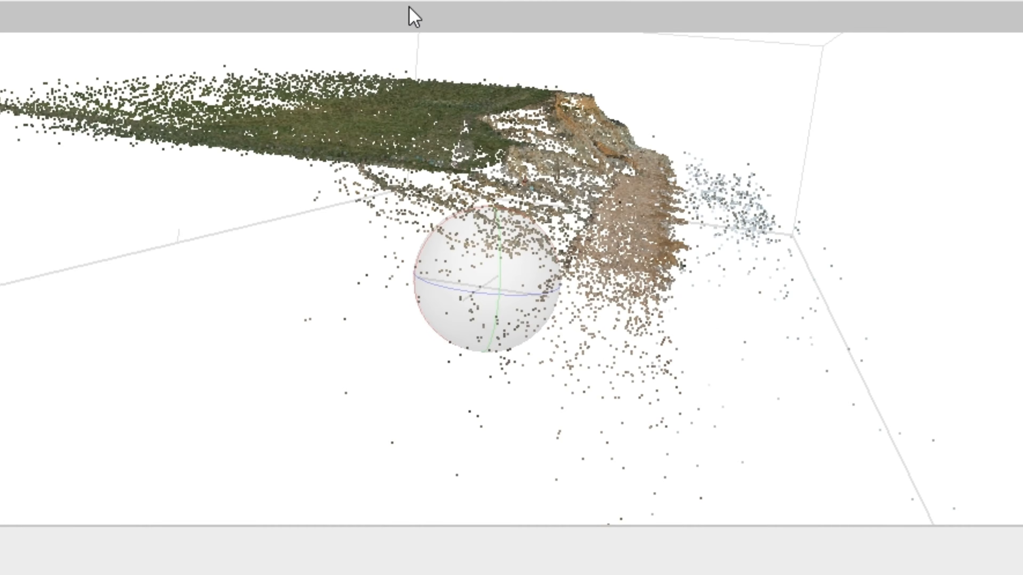
- Show the camera positions over the tie point cloud, examine their coverage from several angles, and hide them again
click(367, 0)
scroll(630, 308, down, 3)
middle_drag(846, 162, 797, 245)
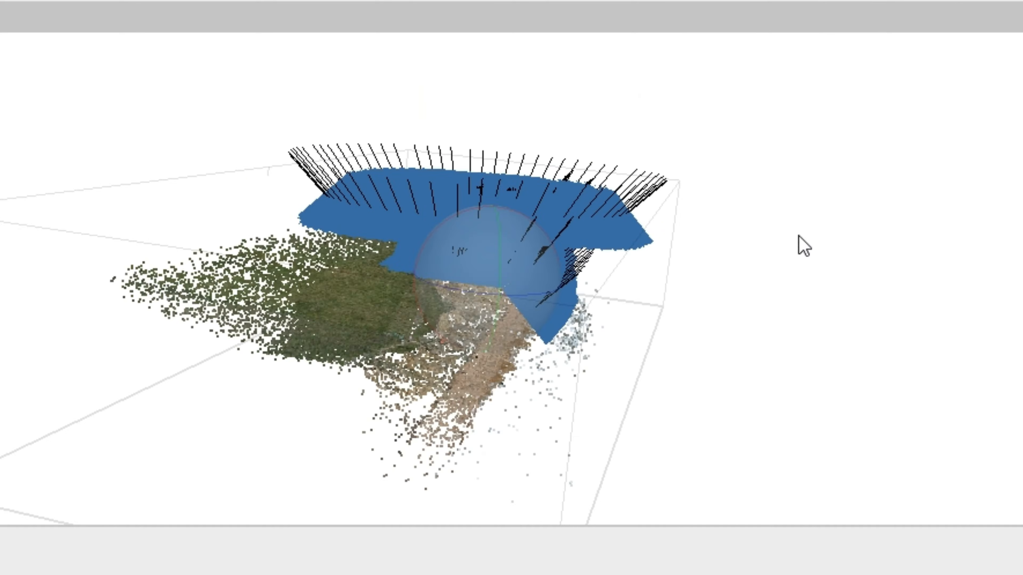
drag(797, 244, 399, 246)
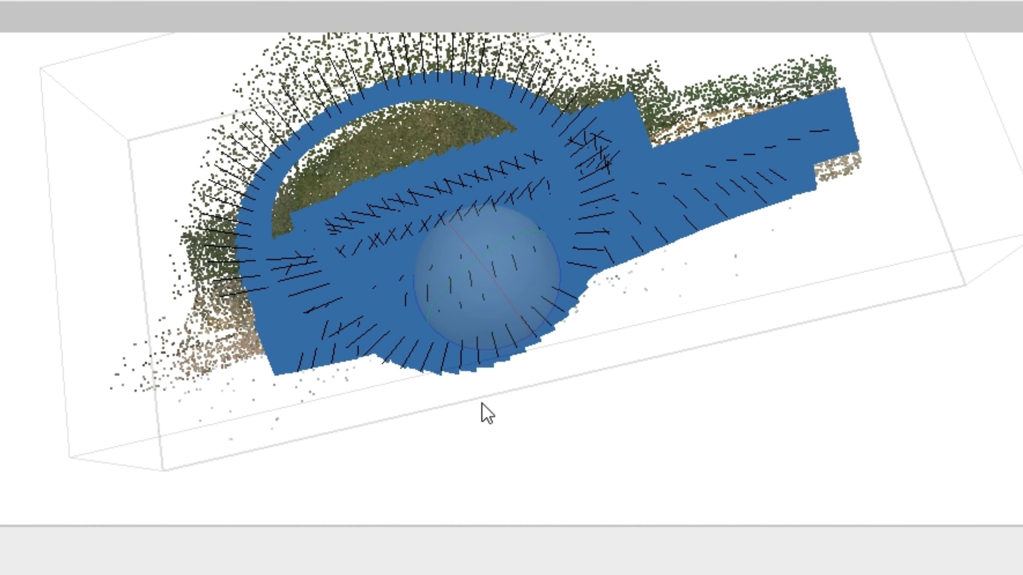
drag(493, 441, 475, 342)
drag(546, 219, 548, 271)
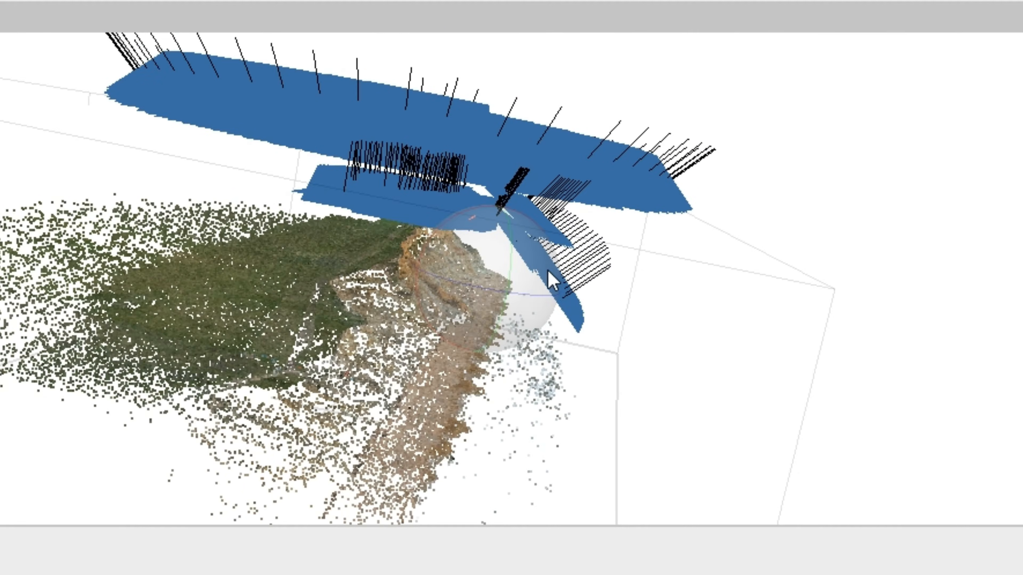
mouse_move(496, 370)
mouse_down()
mouse_move(485, 355)
mouse_move(477, 373)
mouse_up()
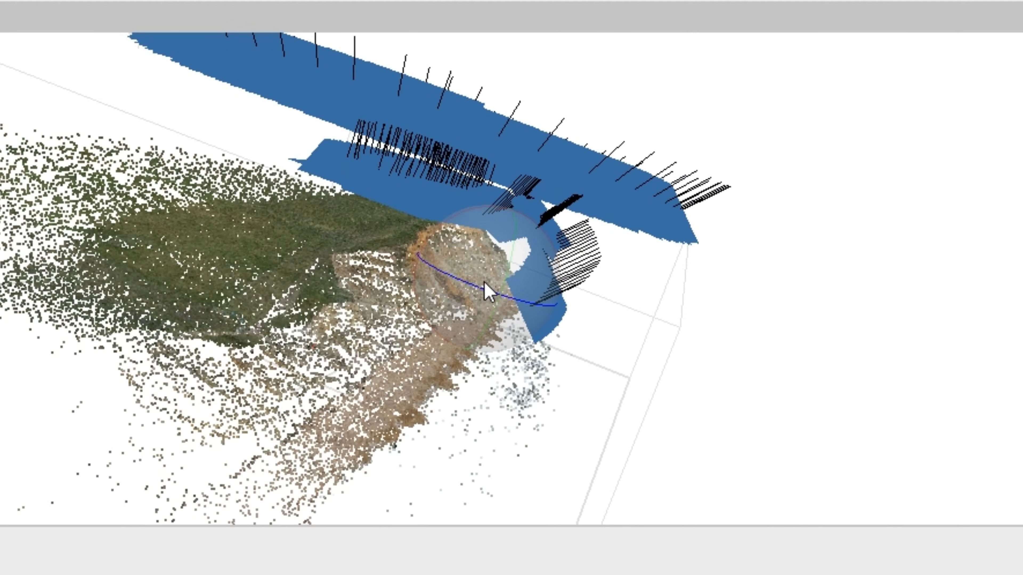
drag(356, 323, 258, 286)
drag(495, 225, 489, 288)
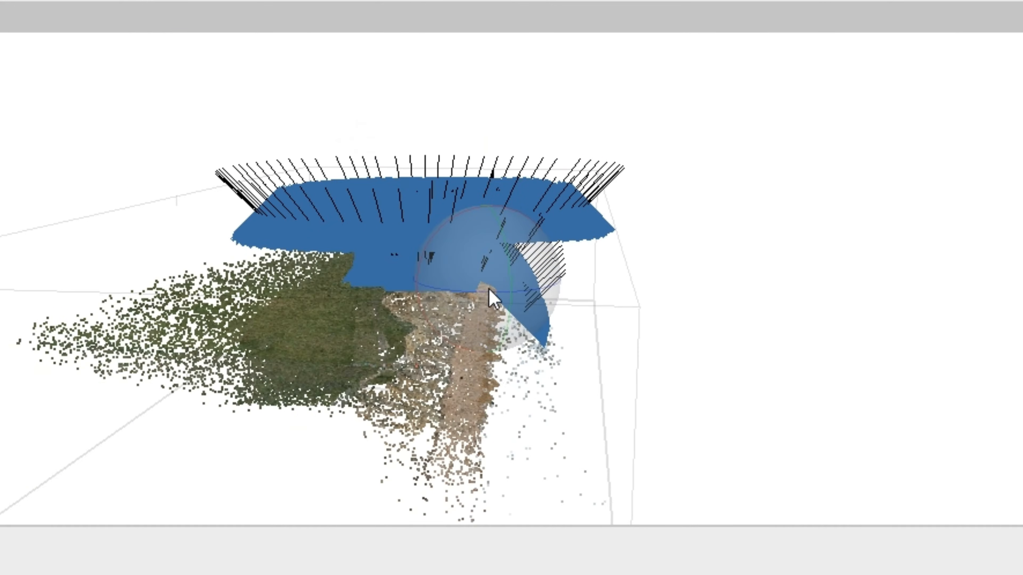
click(380, 2)
scroll(423, 273, down, 1)
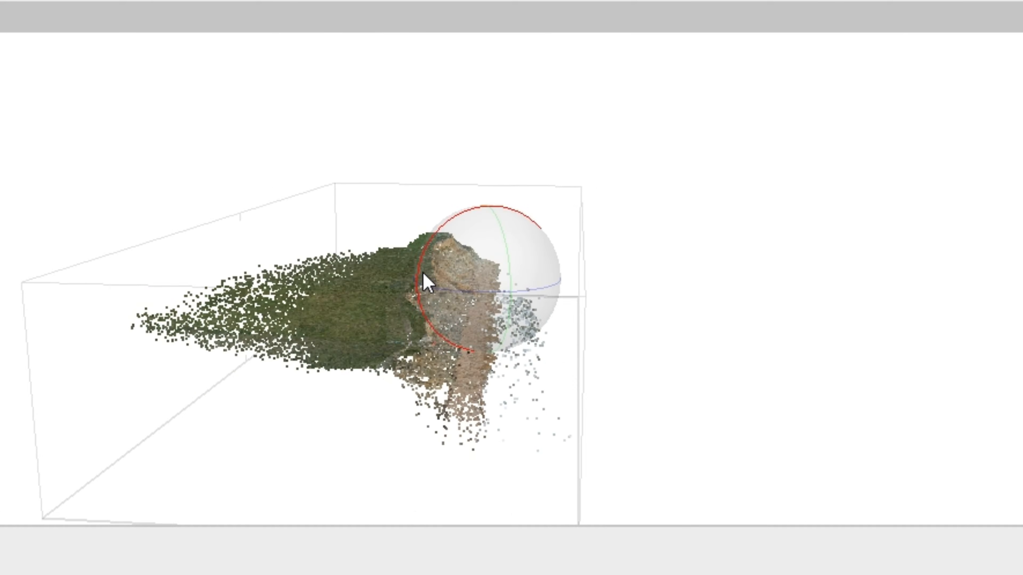
drag(428, 282, 610, 317)
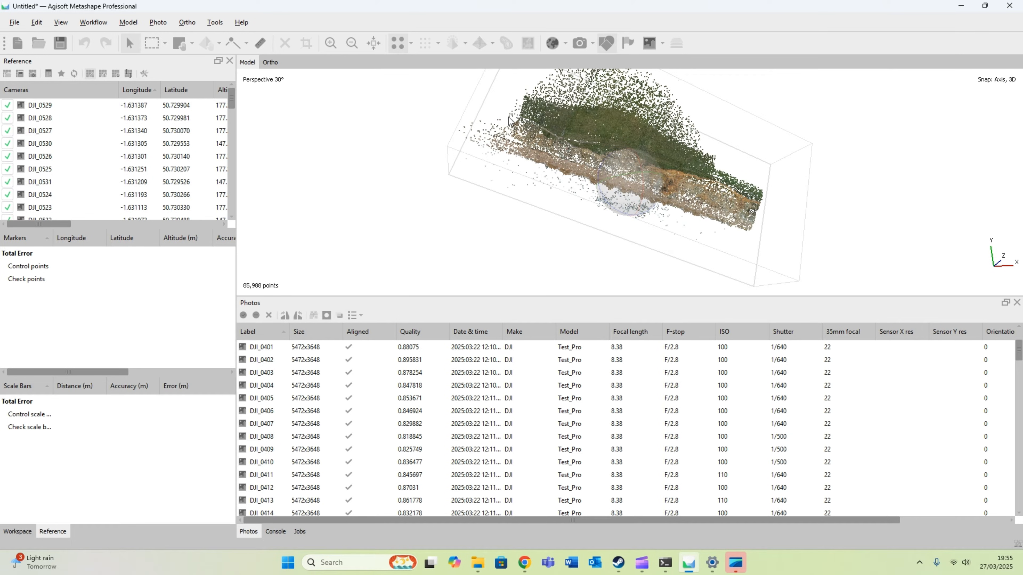
- Use Gradual Selection with the Reconstruction uncertainty criterion at level 12 and delete the selected tie points
click(128, 23)
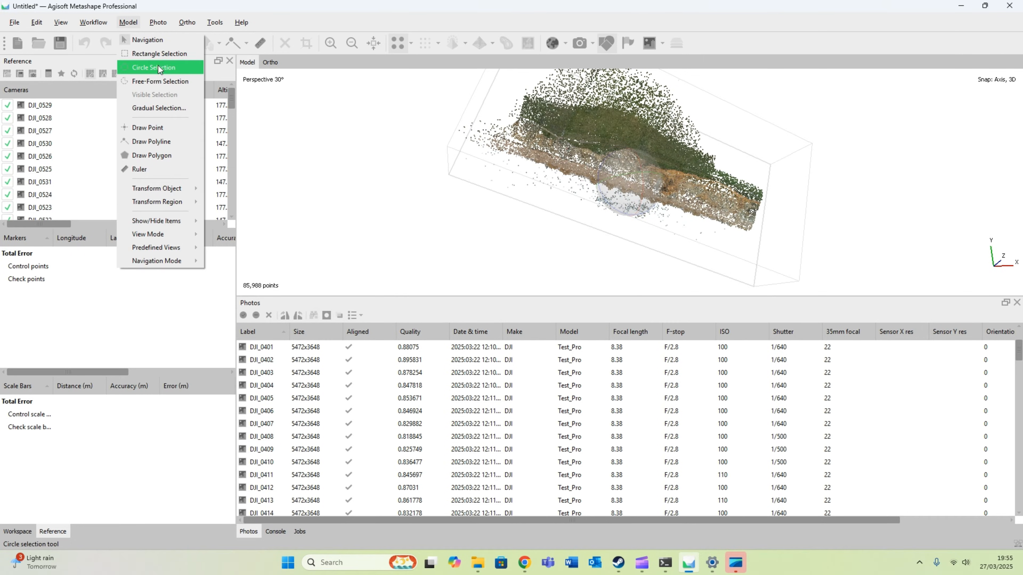
click(160, 107)
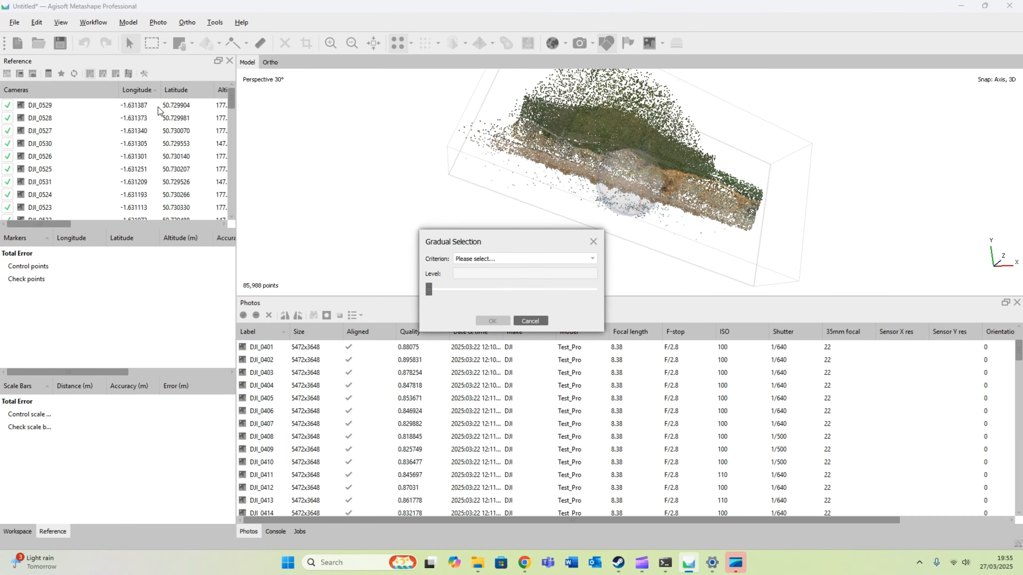
click(481, 256)
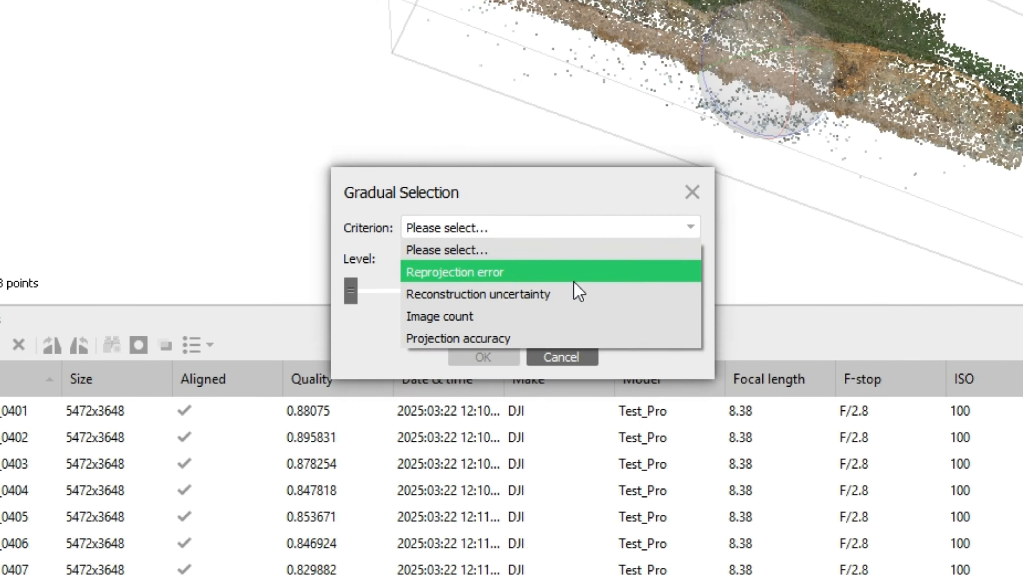
click(338, 291)
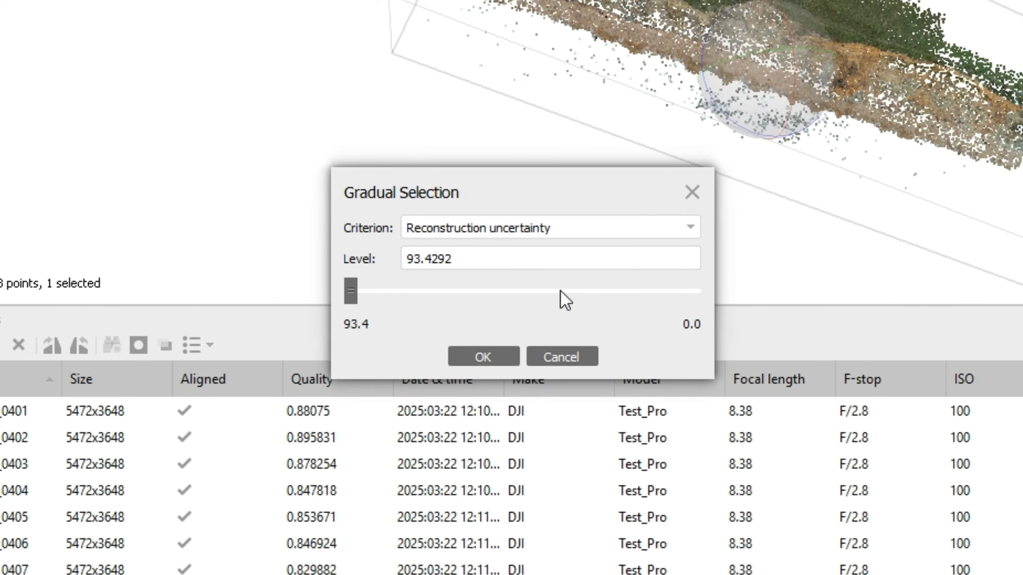
key(Tab)
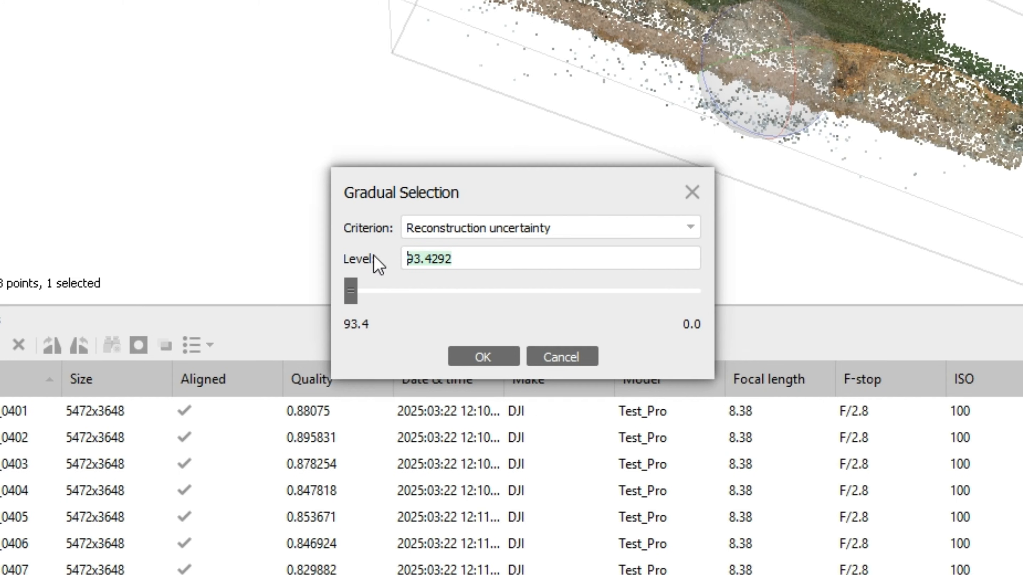
text(12)
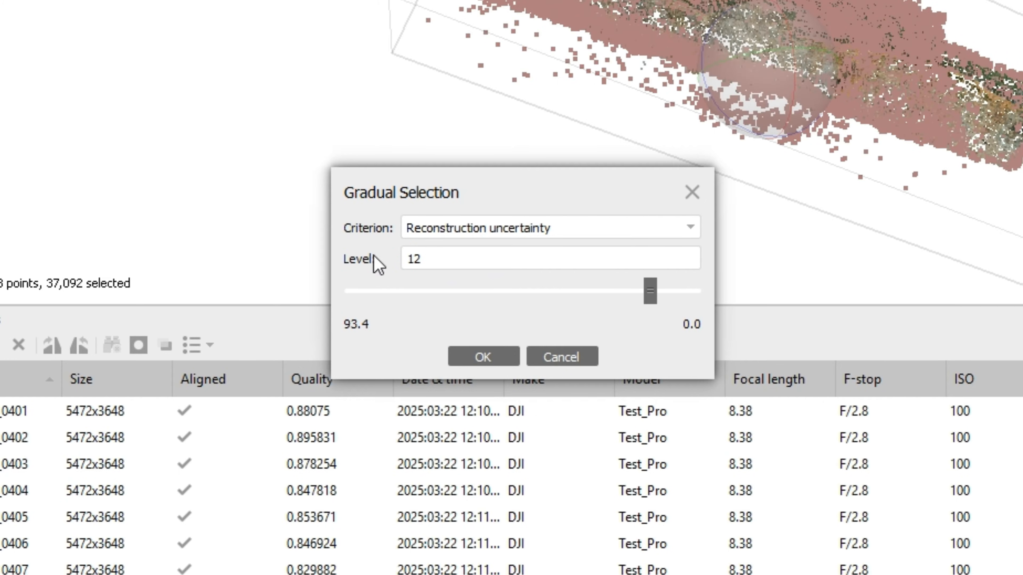
click(469, 354)
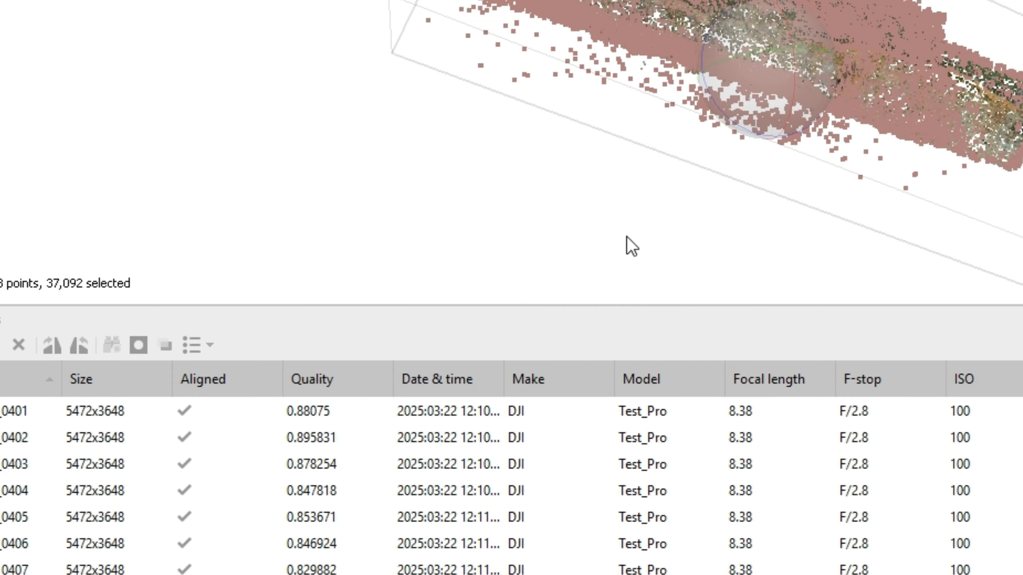
scroll(732, 161, up, 3)
drag(904, 225, 785, 91)
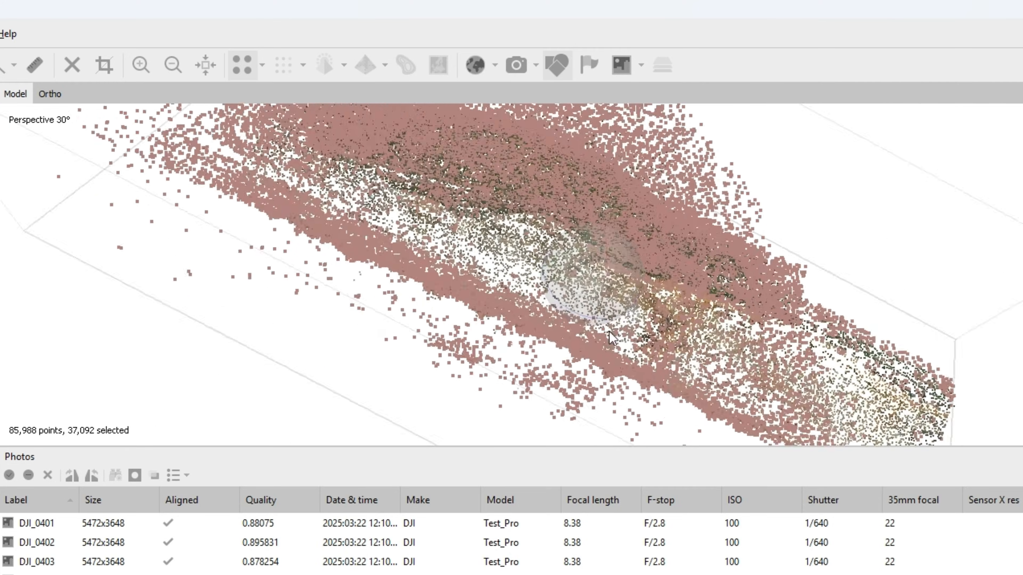
drag(604, 291, 654, 292)
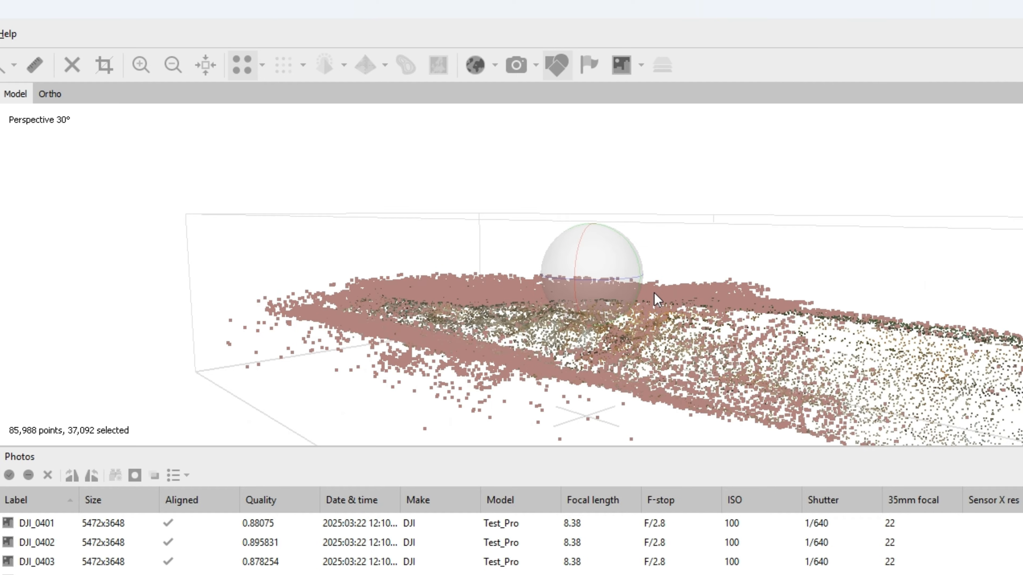
drag(654, 293, 609, 296)
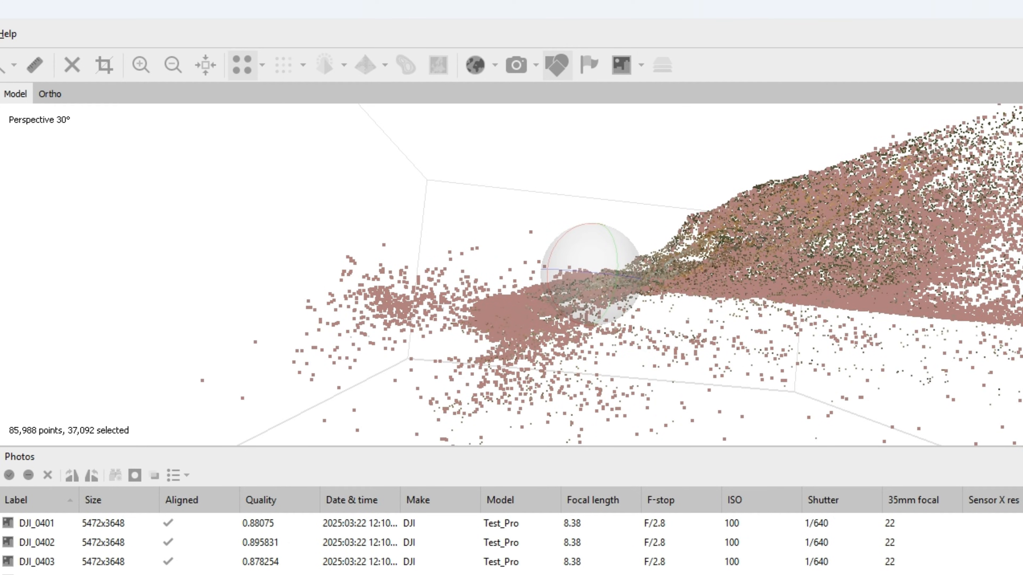
key(Delete)
drag(230, 289, 339, 331)
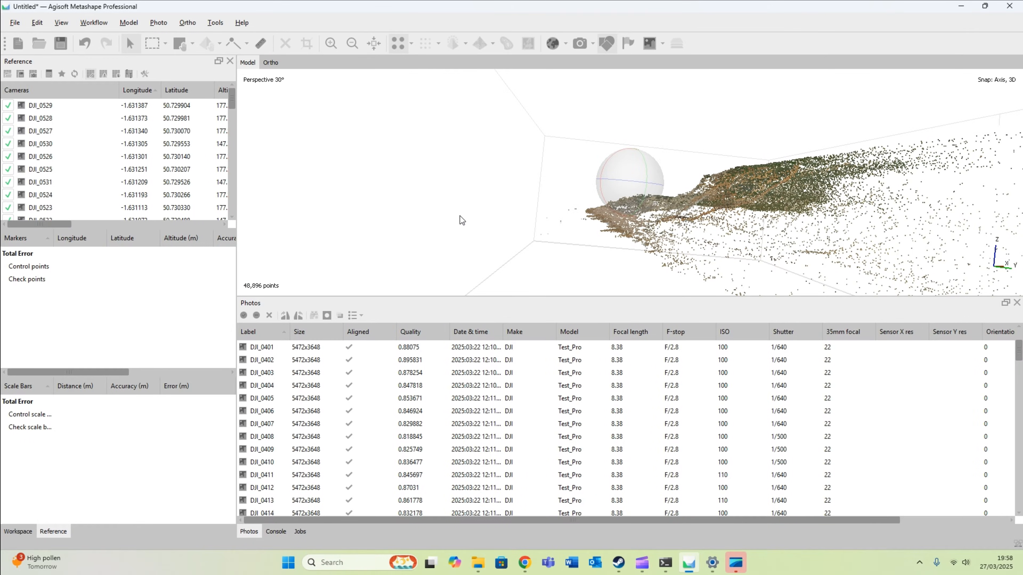
- Optimize the camera alignment with adaptive camera model fitting enabled
click(63, 74)
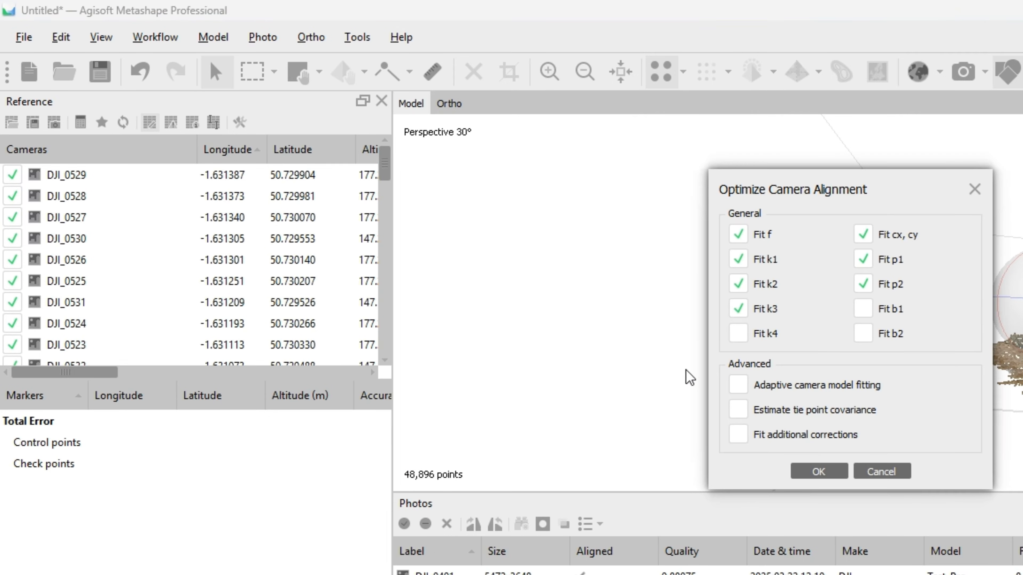
click(740, 388)
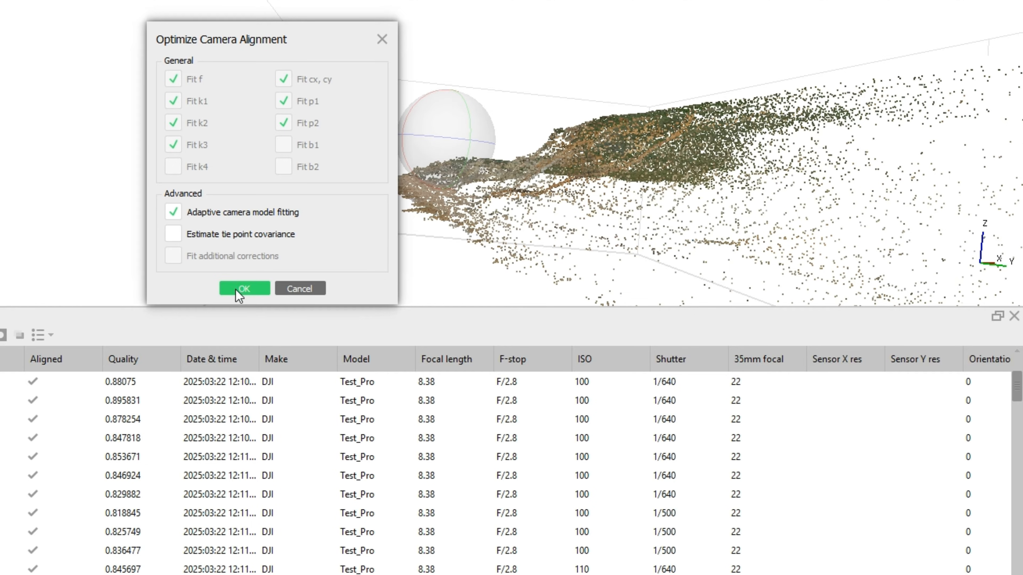
click(819, 472)
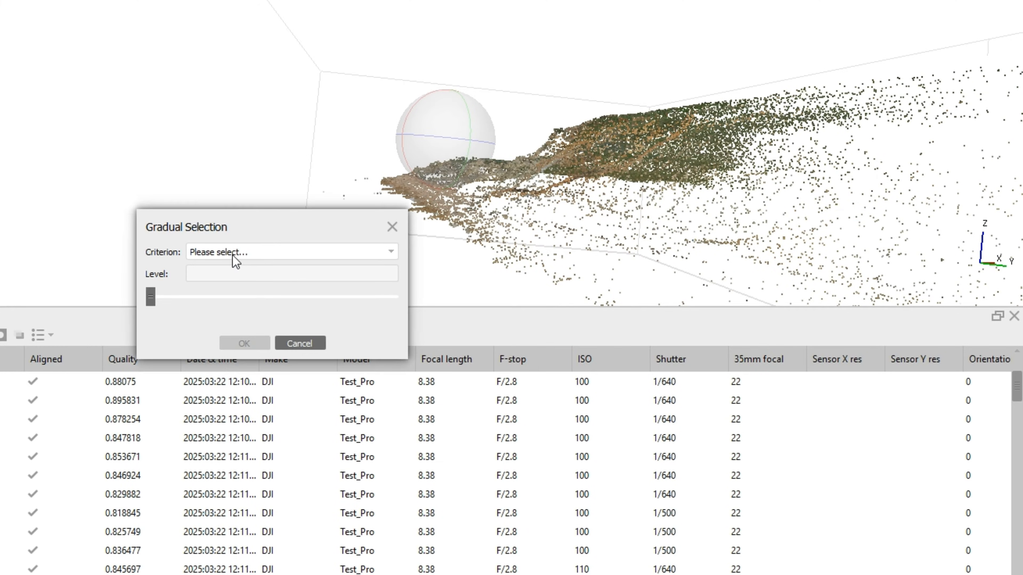
- Use Gradual Selection with the Projection accuracy criterion at level 10 and delete the selected tie points
click(234, 257)
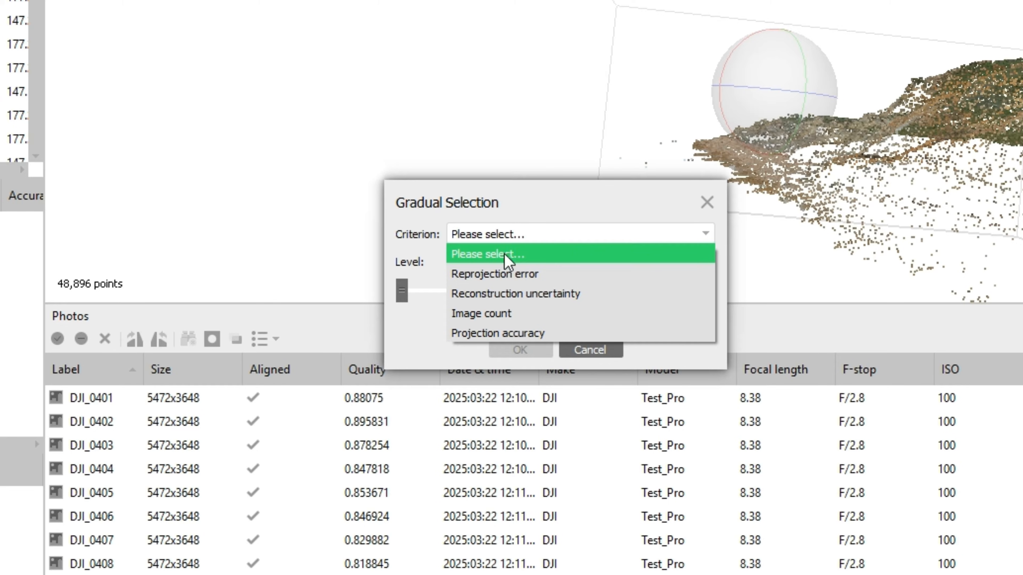
click(512, 333)
drag(522, 264, 399, 264)
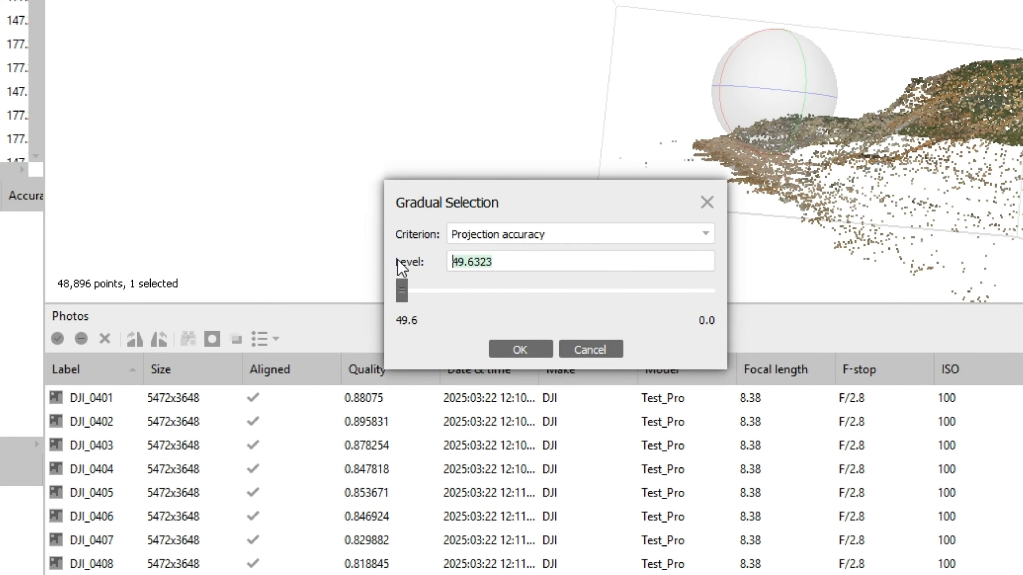
text(10)
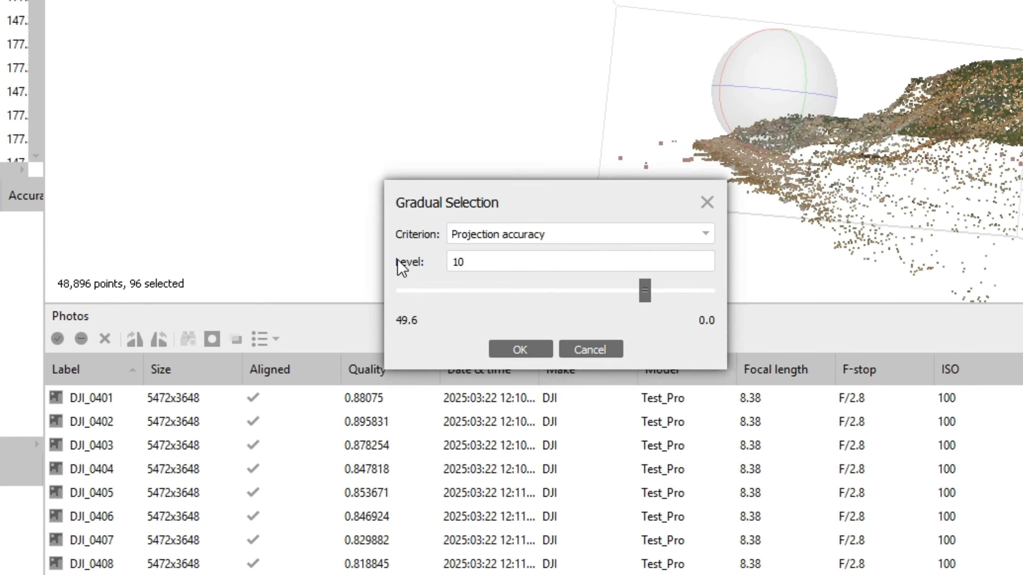
click(541, 350)
scroll(621, 217, up, 5)
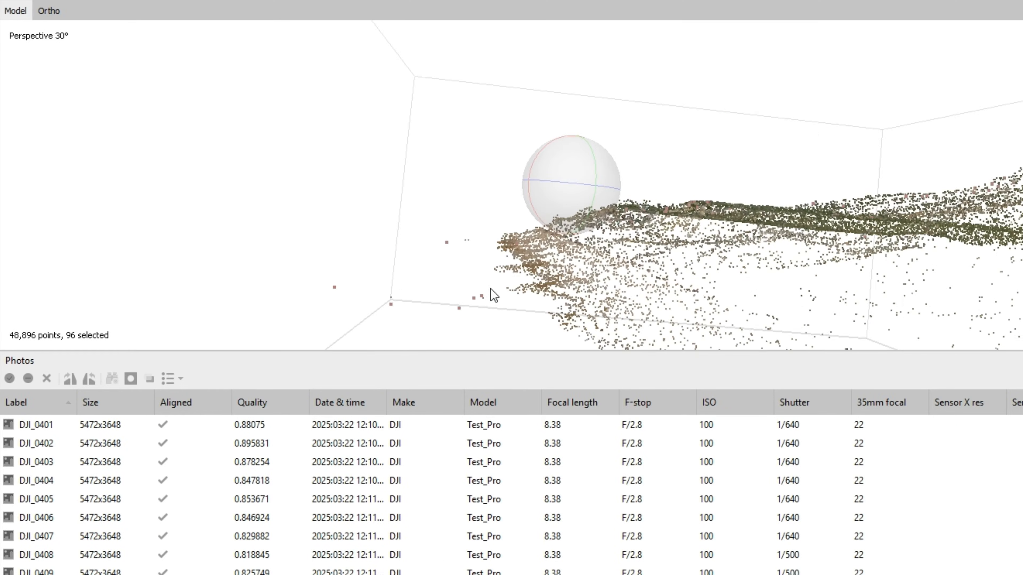
drag(490, 289, 401, 220)
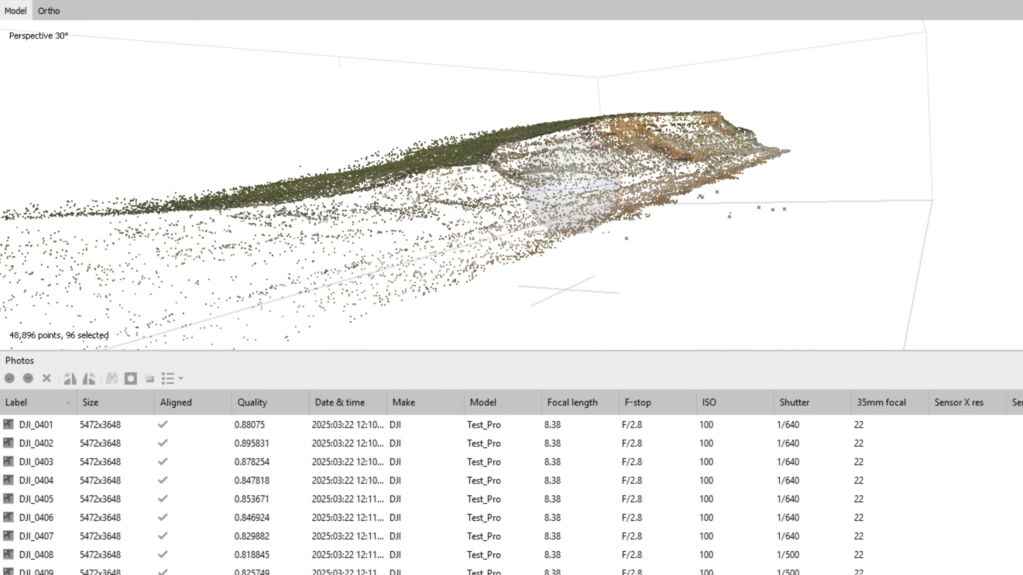
key(Delete)
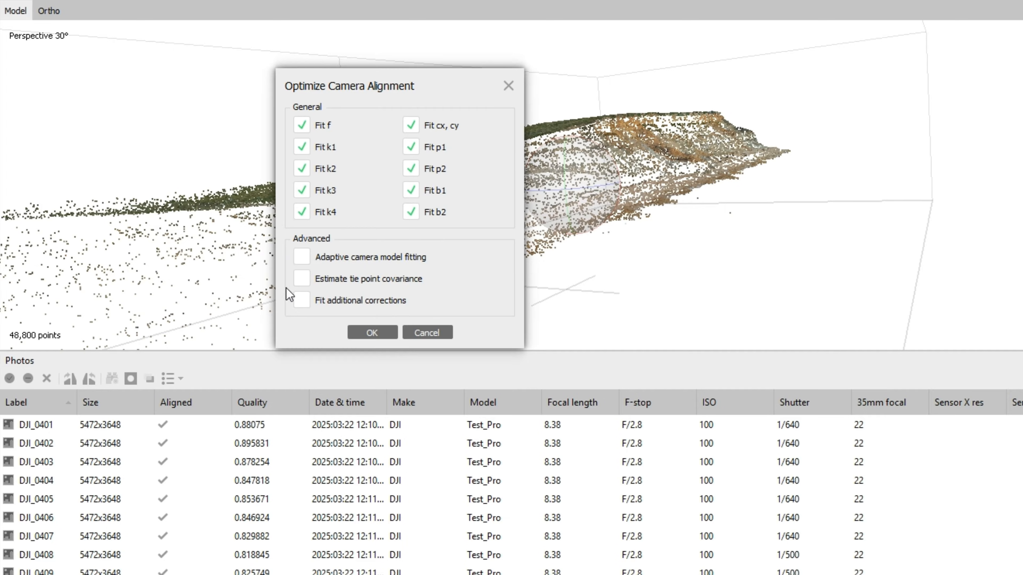
- Optimize the camera alignment again for the reduced tie point cloud, using adaptive camera model fitting
click(298, 258)
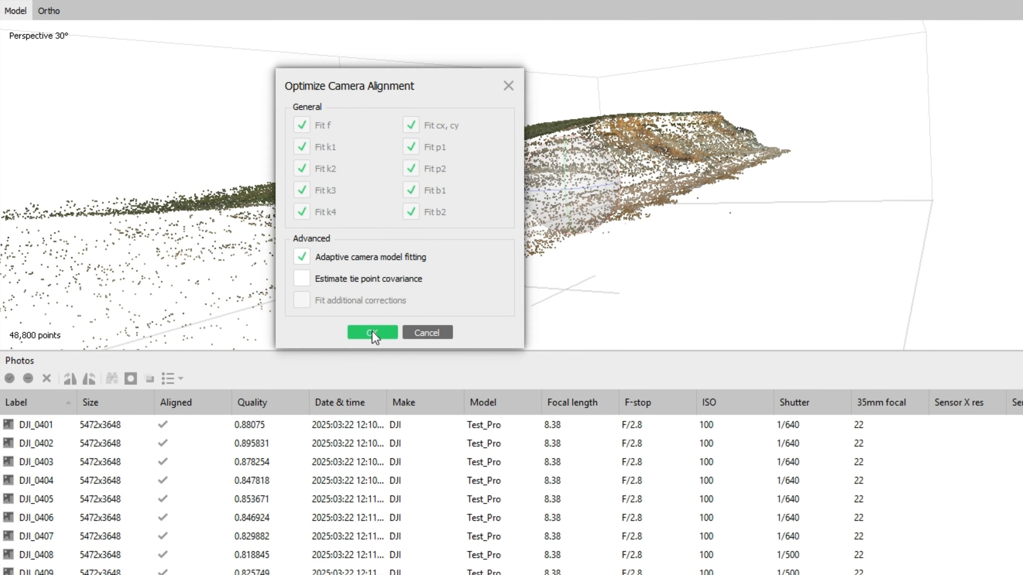
click(372, 332)
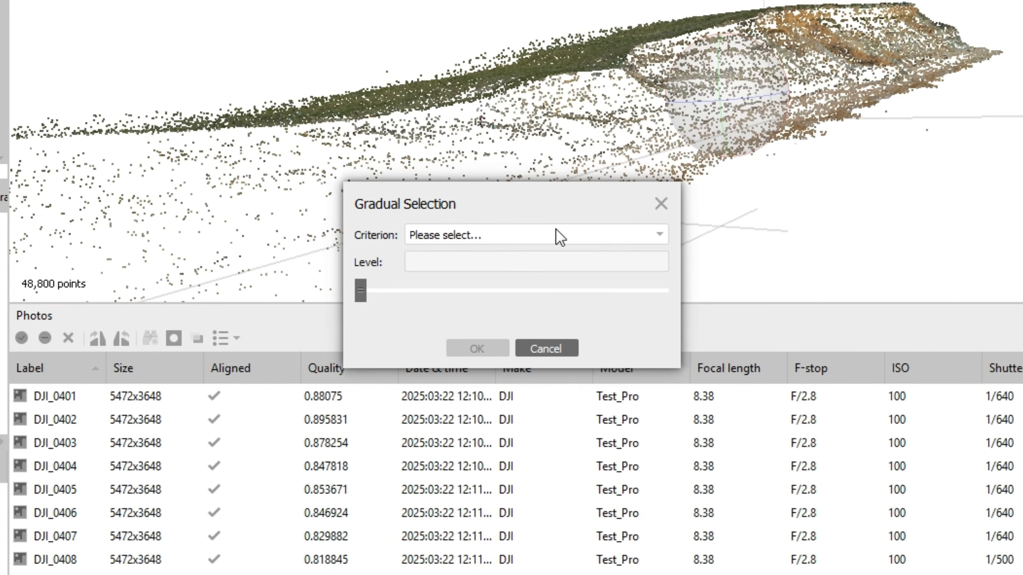
- Use Gradual Selection with the Reprojection error criterion at level 0.5 and delete the selected tie points
click(487, 238)
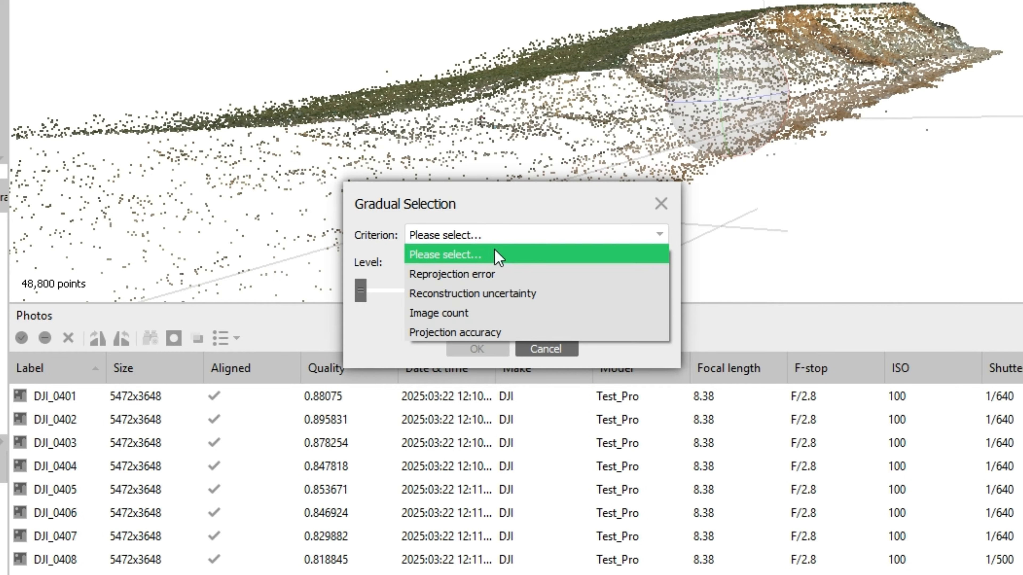
click(493, 272)
drag(487, 268, 375, 268)
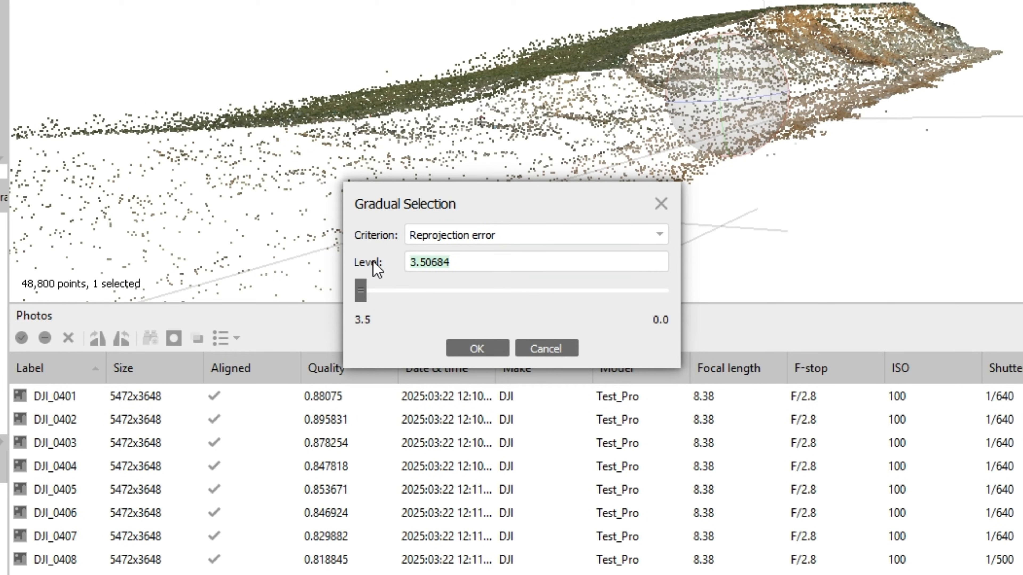
text(0.5)
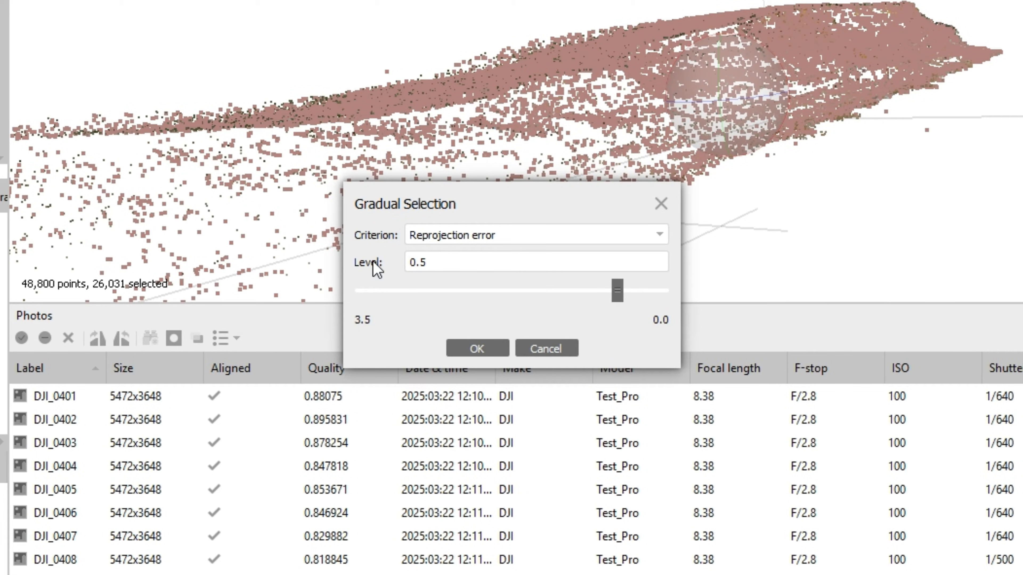
click(459, 348)
scroll(519, 143, up, 5)
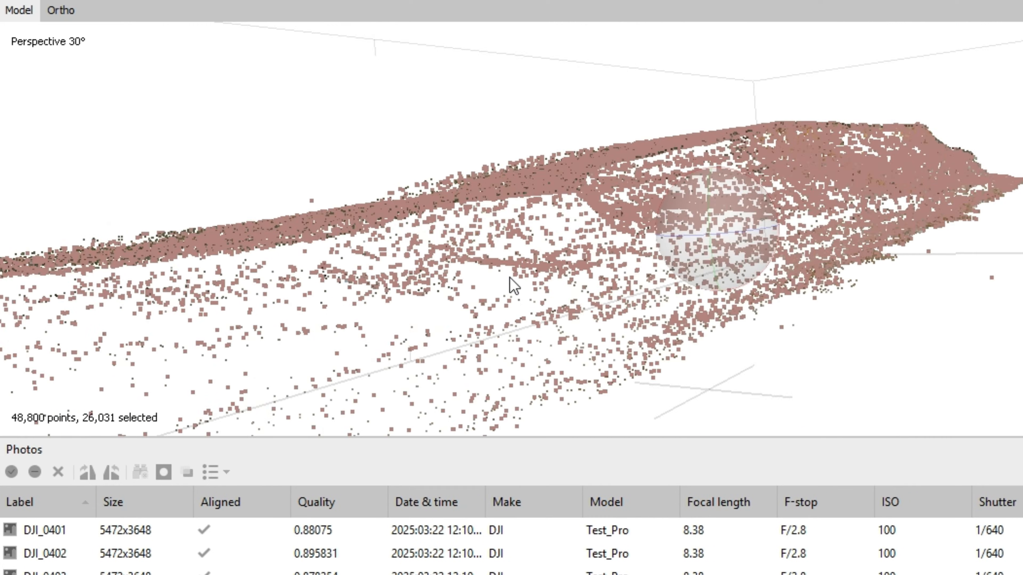
drag(509, 277, 512, 297)
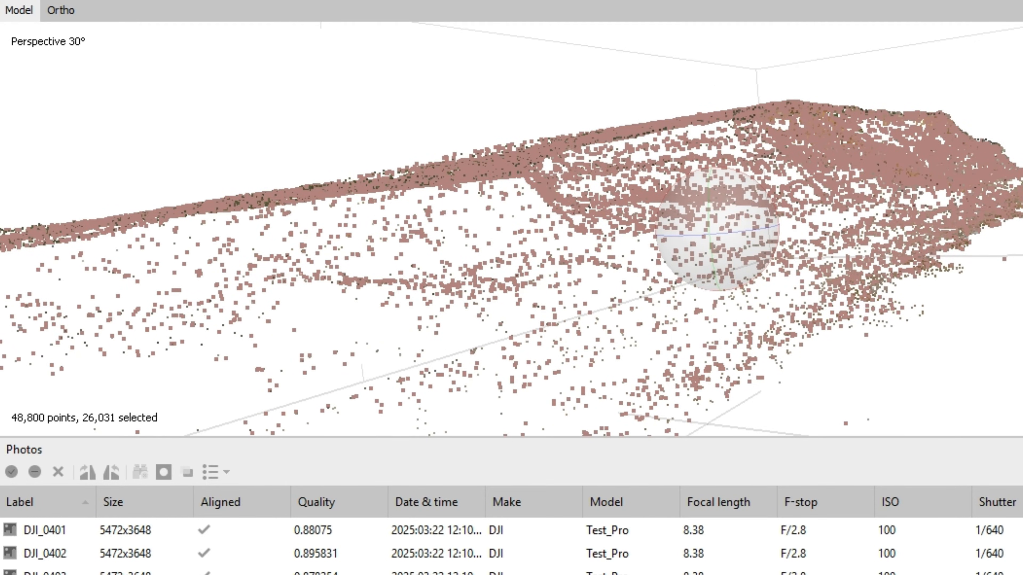
key(Delete)
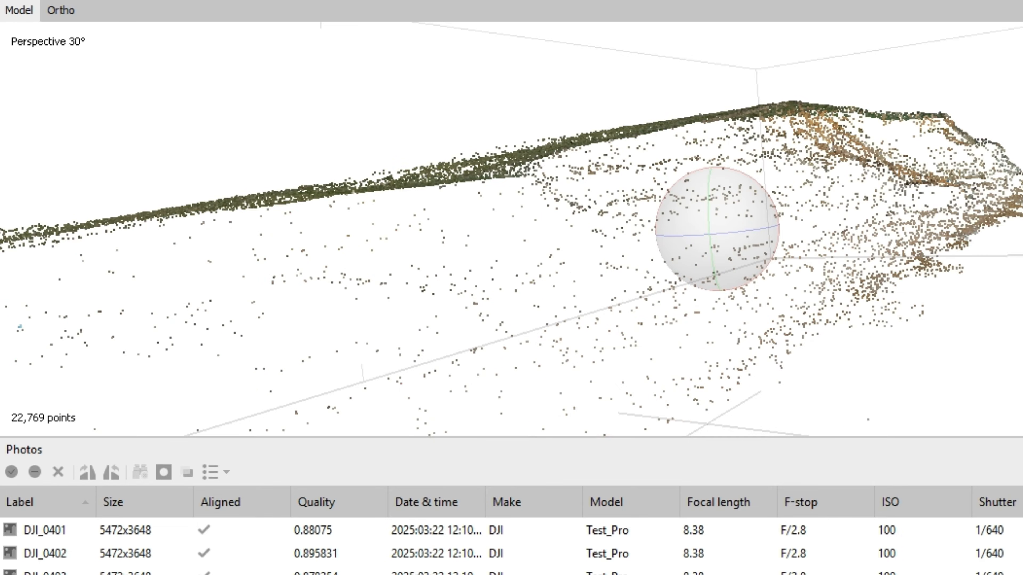
- Optimize the camera alignment once more for the tie points left after the reprojection error filtering
scroll(412, 198, down, 2)
scroll(552, 228, up, 5)
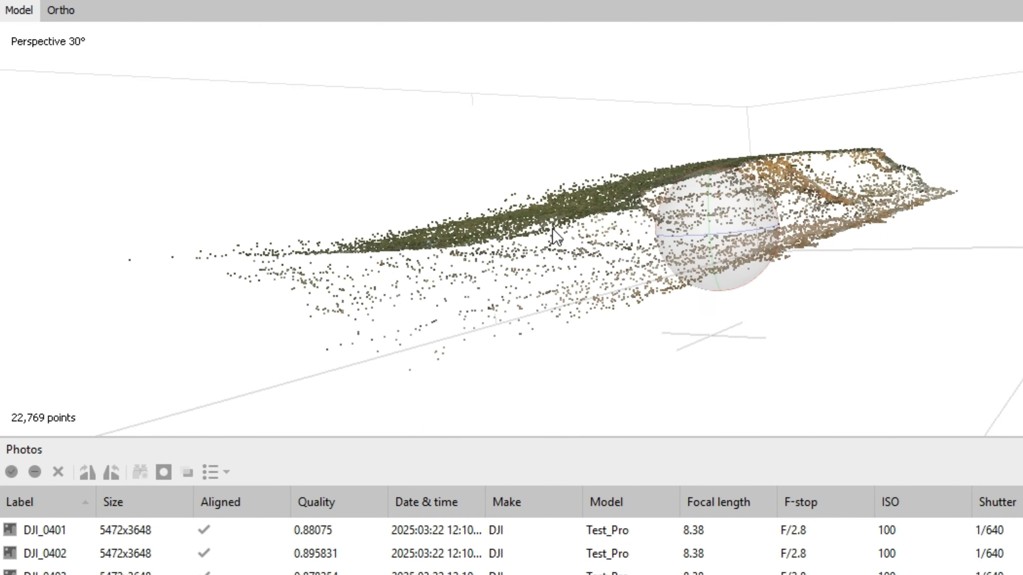
scroll(507, 221, down, 3)
drag(787, 109, 729, 245)
scroll(625, 347, up, 2)
drag(813, 302, 757, 268)
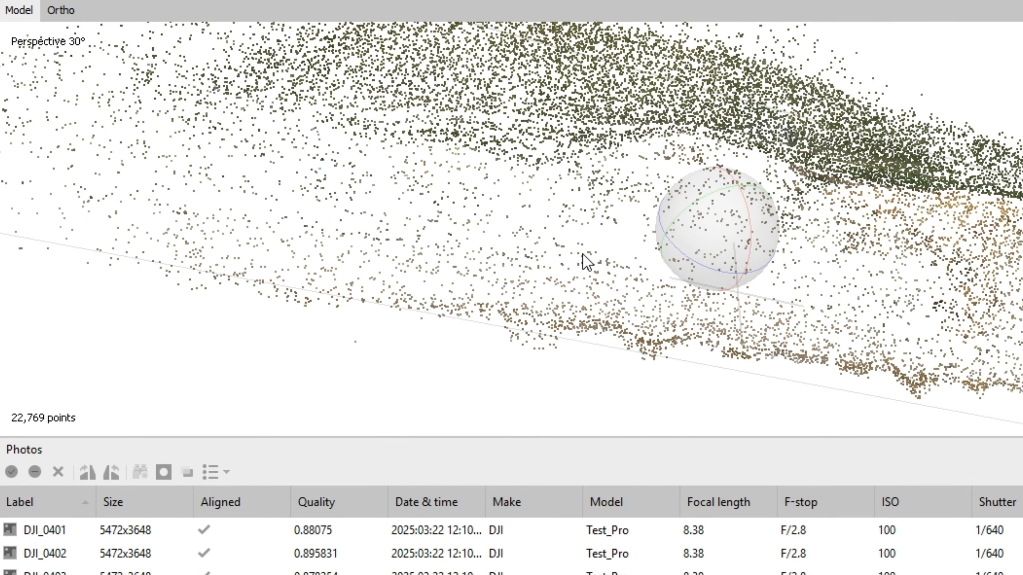
drag(477, 297, 529, 204)
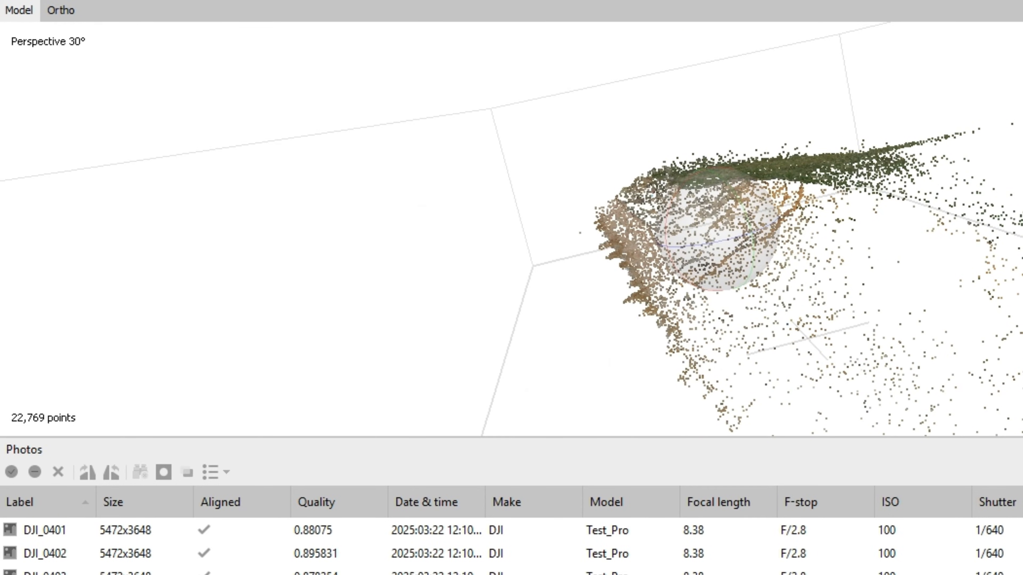
click(374, 317)
click(470, 413)
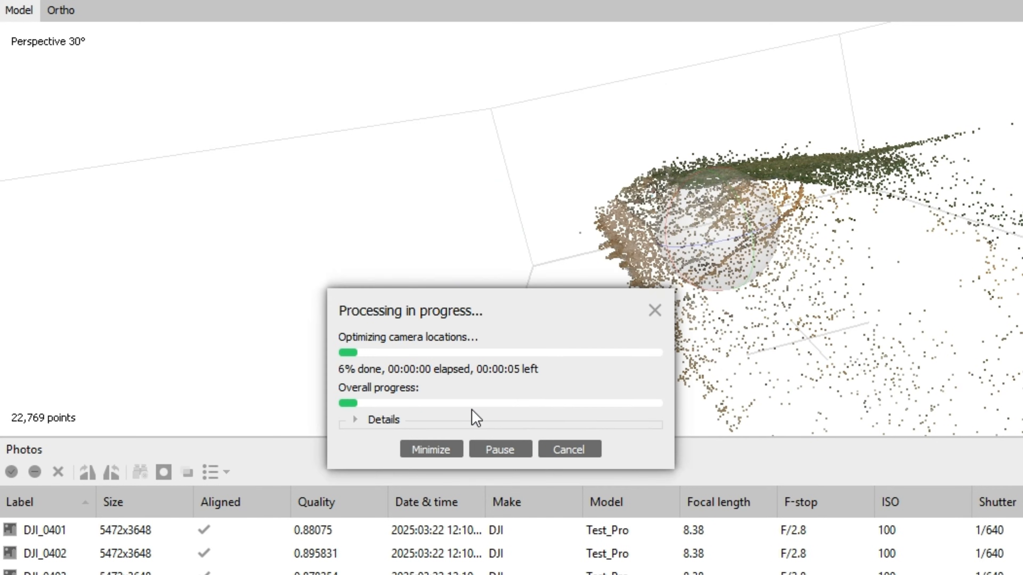
- Build the dense cloud with High quality, Aggressive depth filtering, and point colors and point confidence calculated
drag(475, 418, 656, 291)
drag(471, 241, 678, 238)
scroll(541, 302, up, 3)
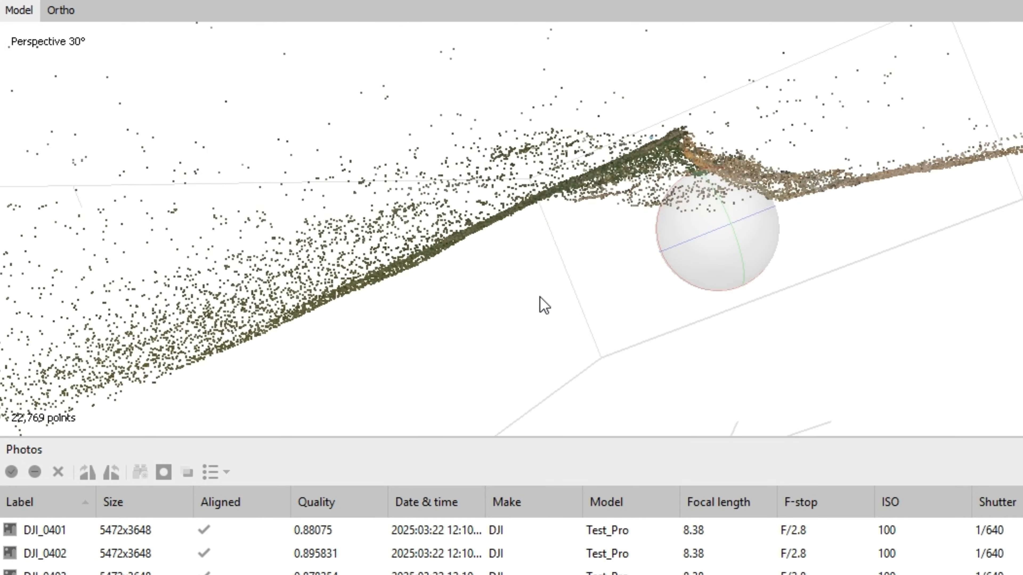
drag(541, 301, 752, 248)
drag(506, 242, 674, 313)
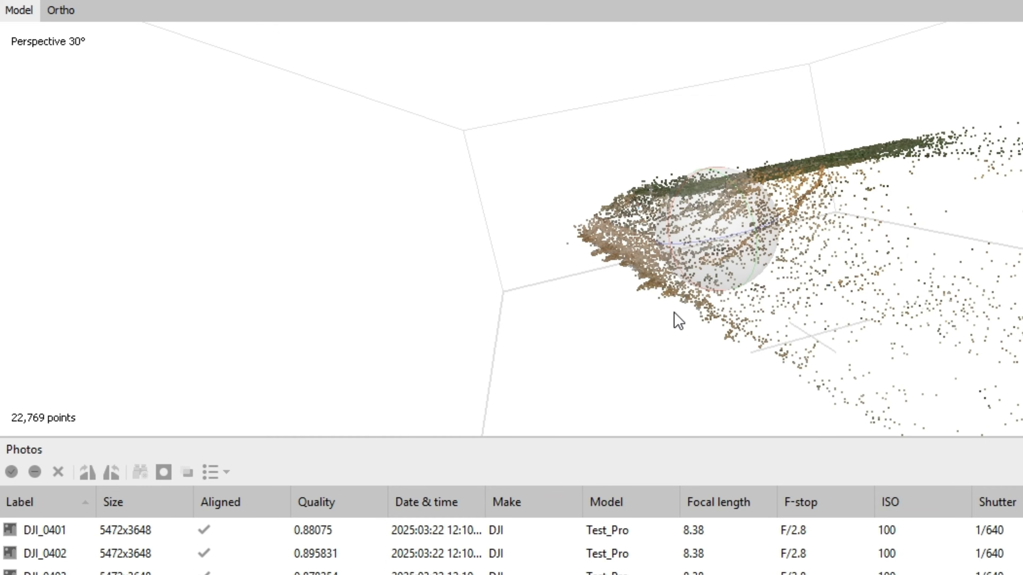
drag(677, 321, 611, 299)
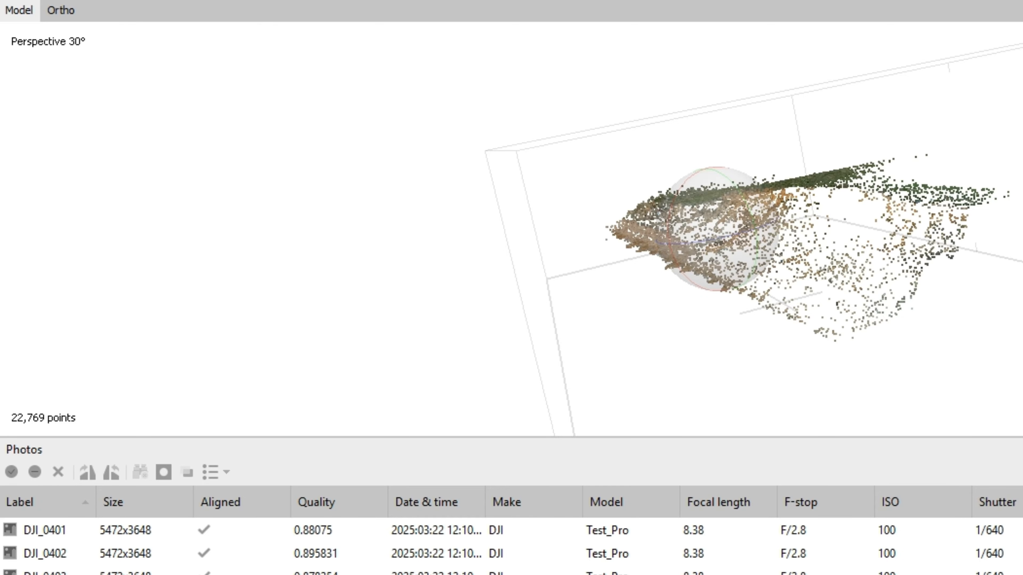
click(93, 22)
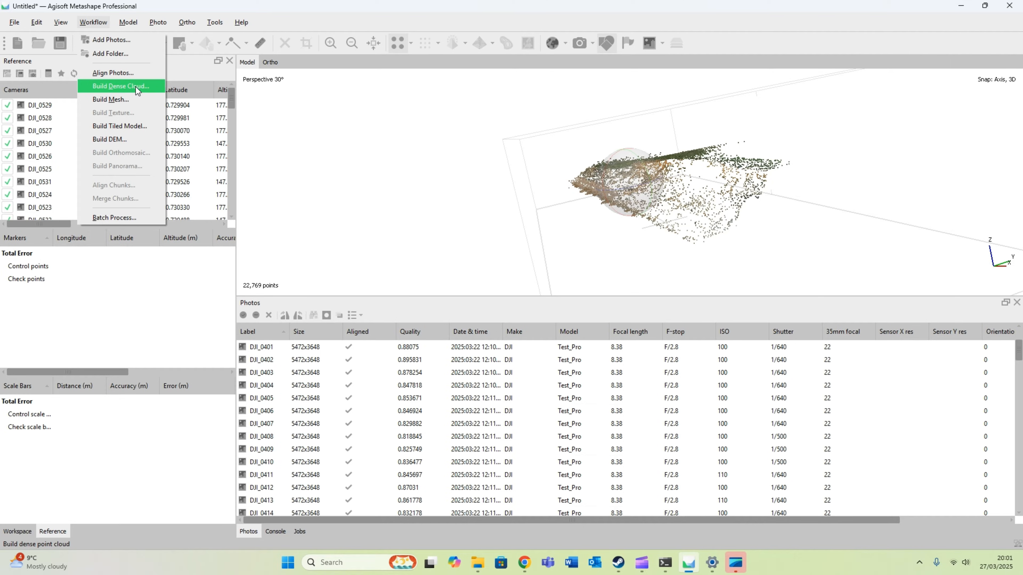
click(135, 86)
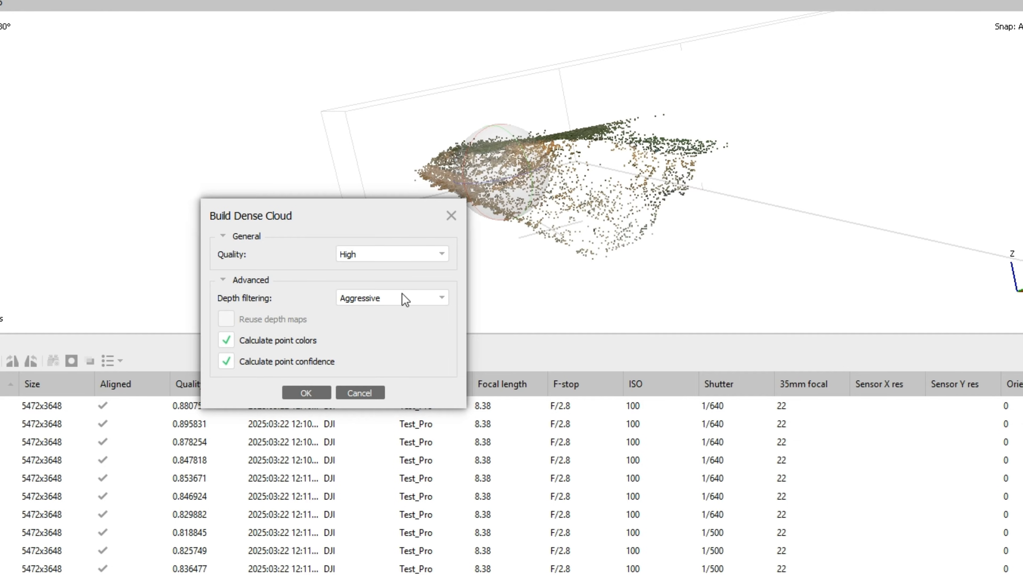
click(380, 298)
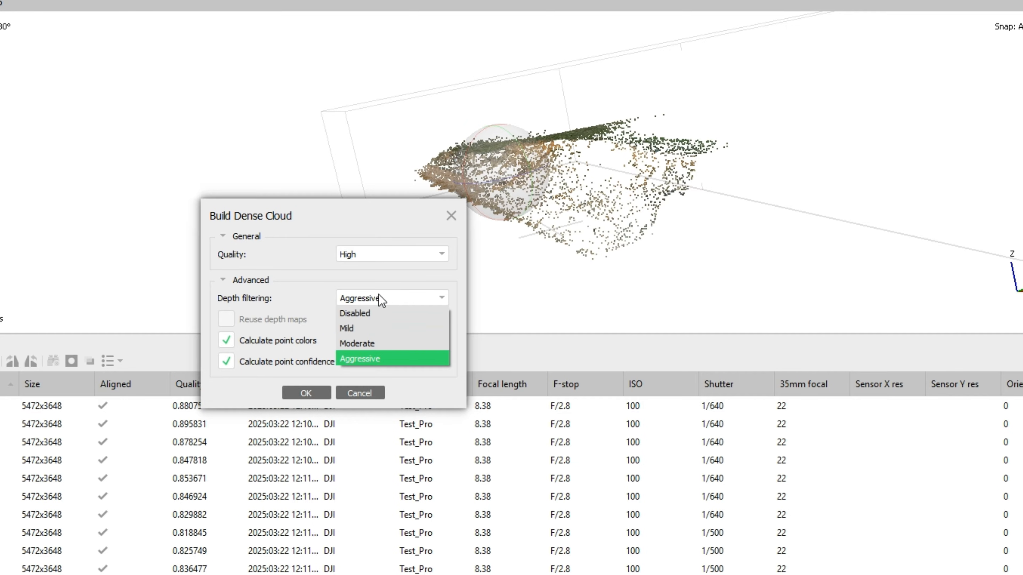
click(410, 361)
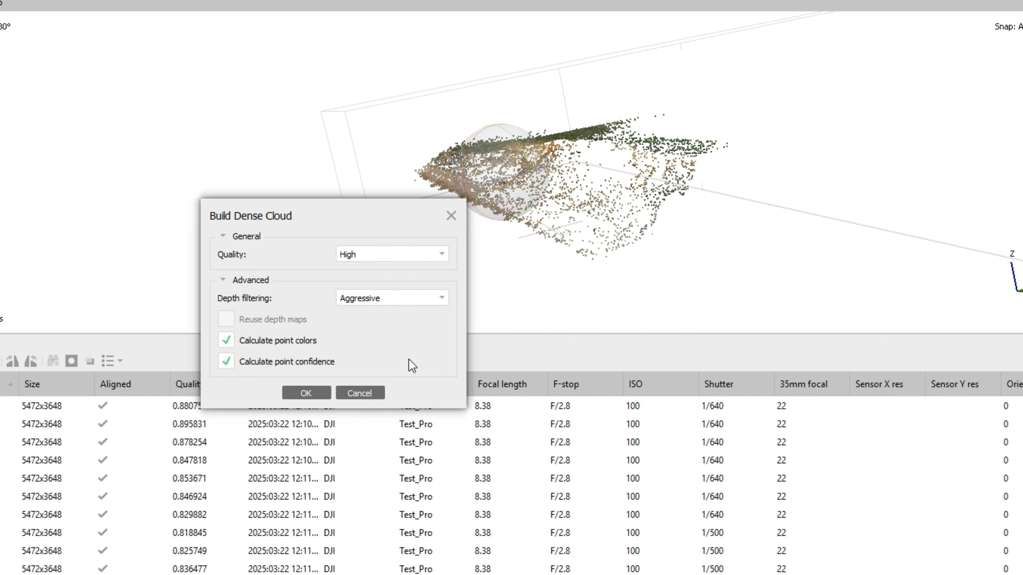
click(306, 391)
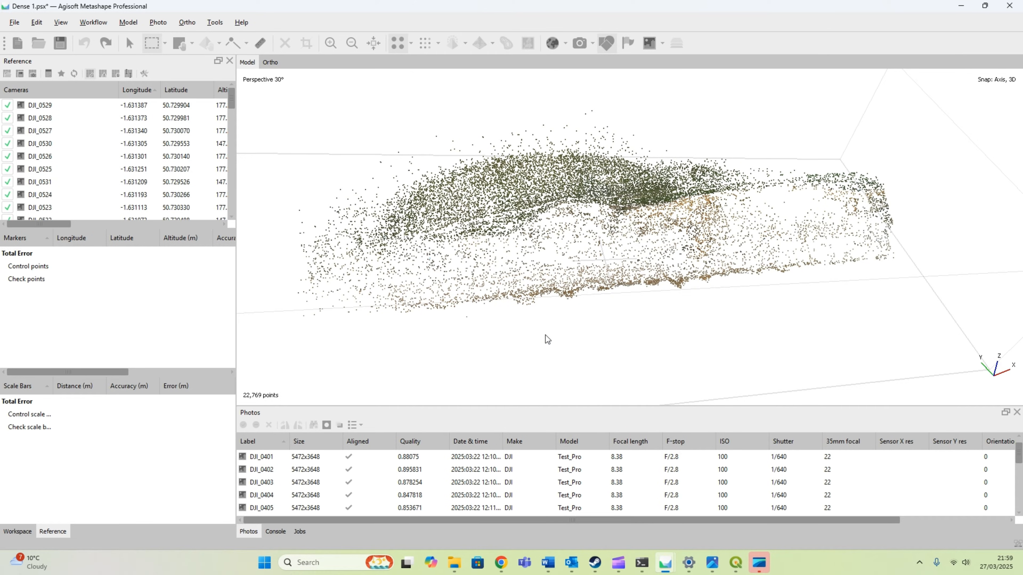
- Display the dense cloud instead of the tie points and examine the cliff face and beach up close
click(433, 44)
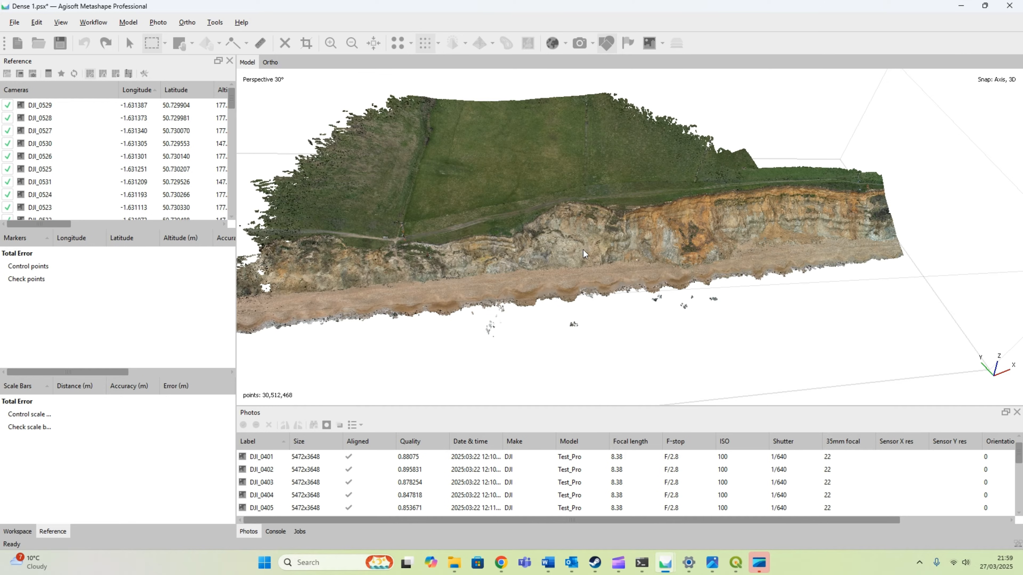
scroll(623, 245, up, 4)
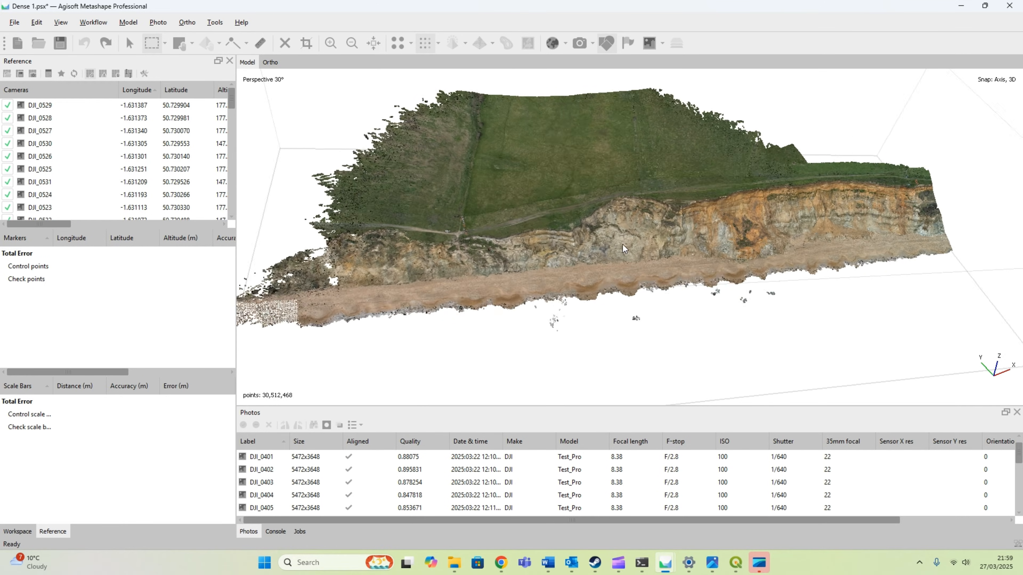
scroll(645, 269, down, 2)
scroll(645, 269, up, 3)
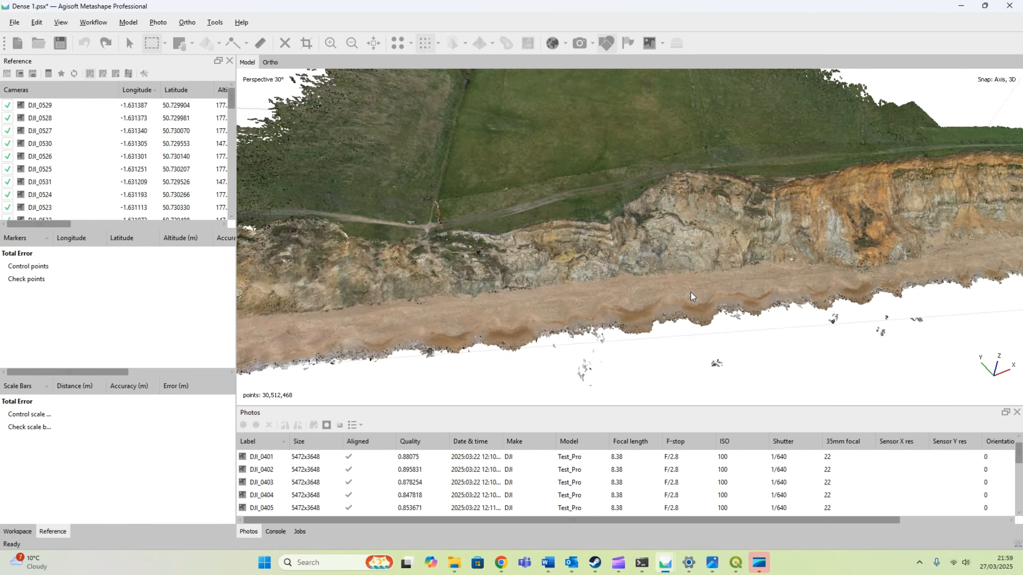
middle_drag(681, 341, 586, 243)
scroll(682, 278, down, 3)
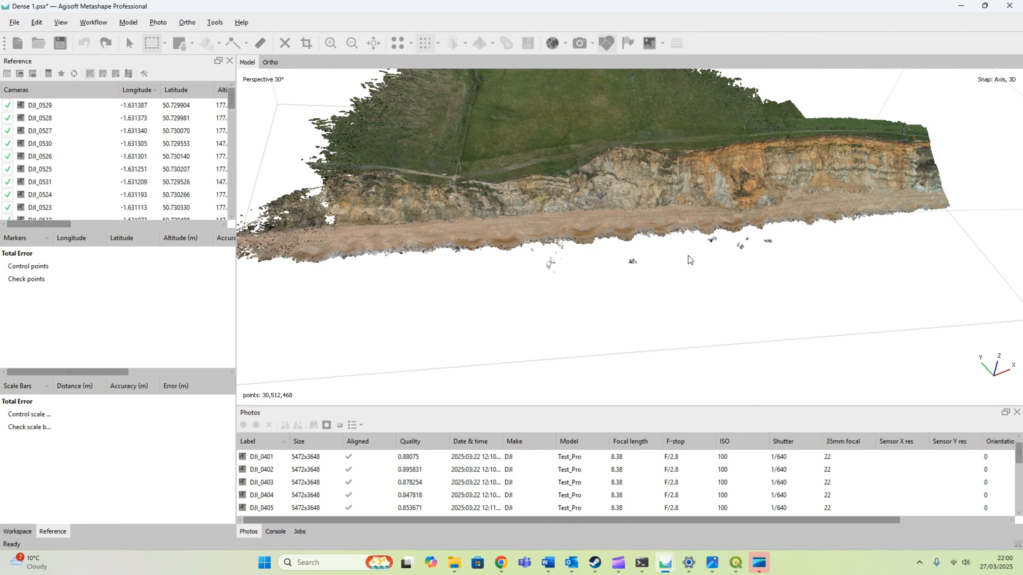
drag(688, 256, 549, 253)
scroll(548, 250, up, 6)
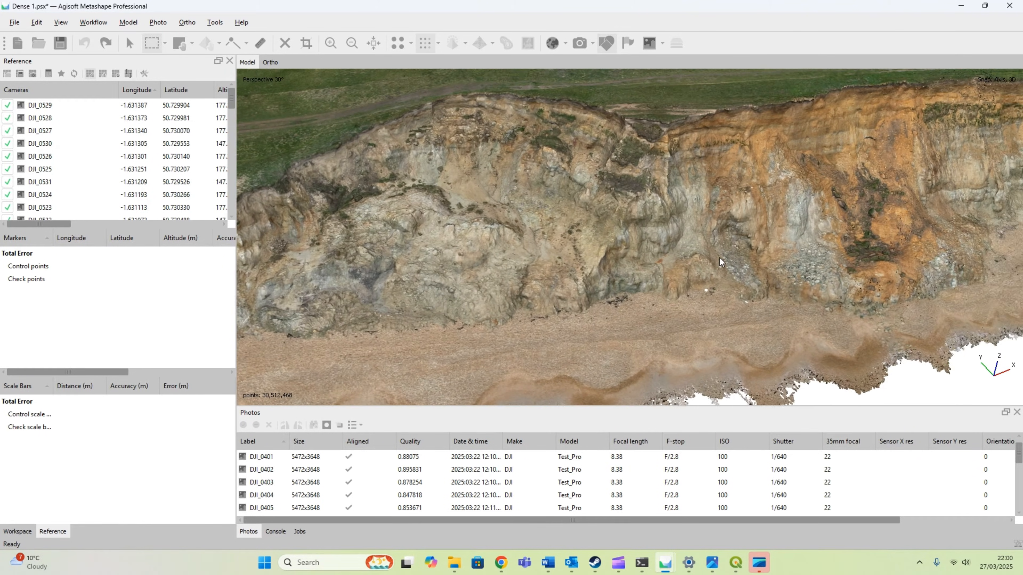
middle_drag(869, 295, 793, 264)
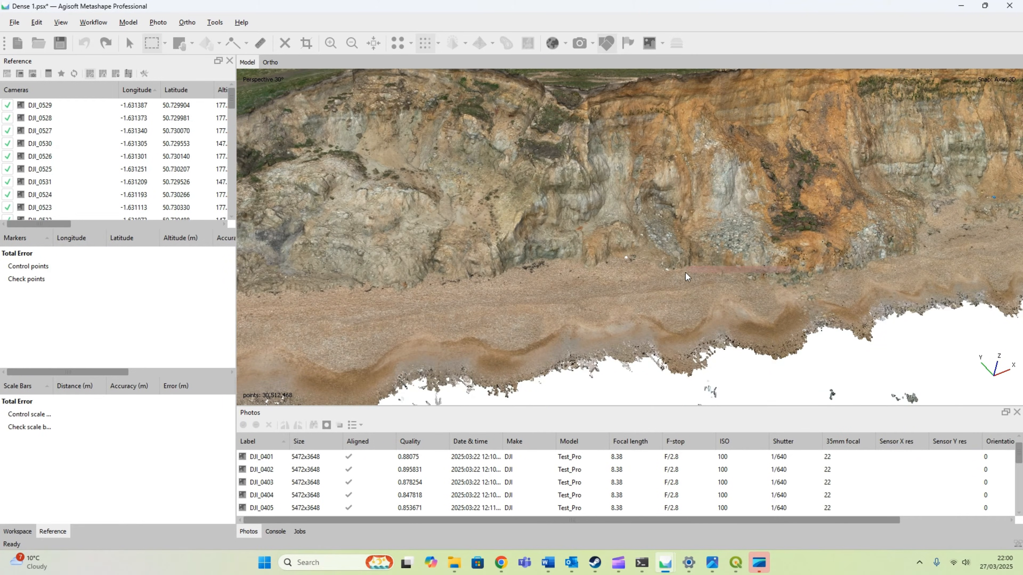
mouse_move(686, 273)
middle_down()
mouse_move(699, 277)
mouse_move(681, 277)
middle_up()
- Switch to the navigation tool and reset the point selection at the foot of the cliff
click(129, 44)
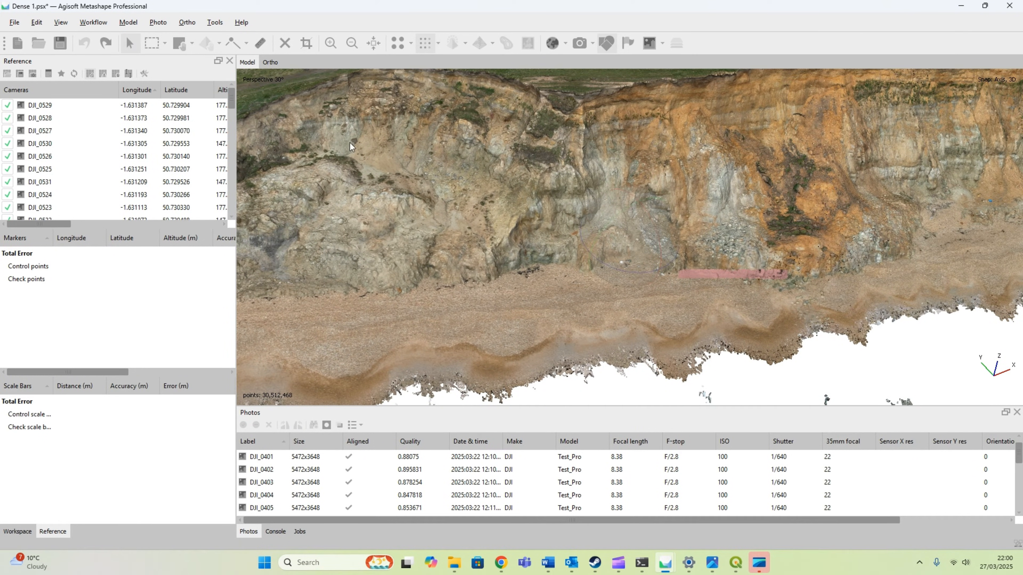
click(37, 23)
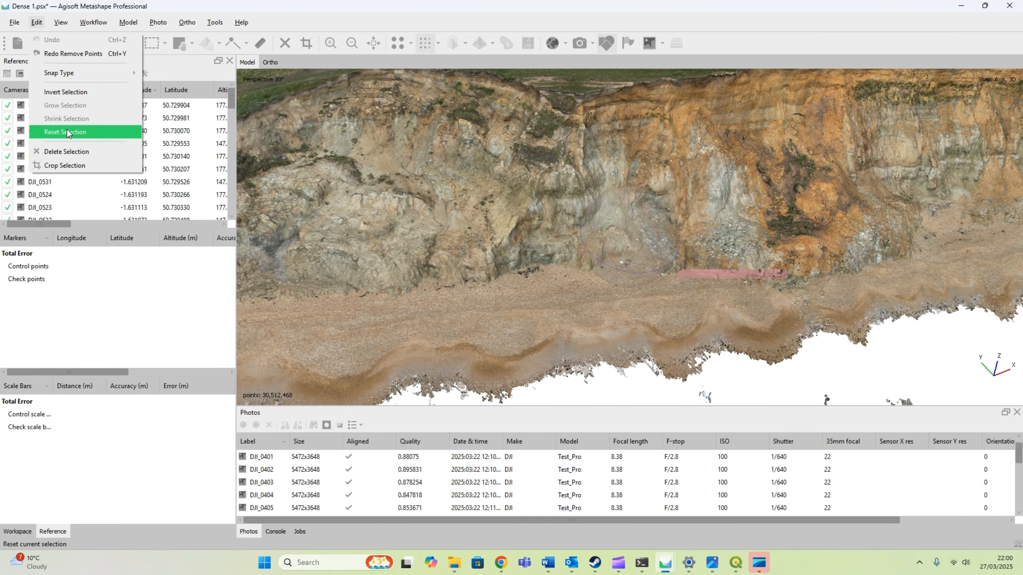
click(79, 137)
click(535, 287)
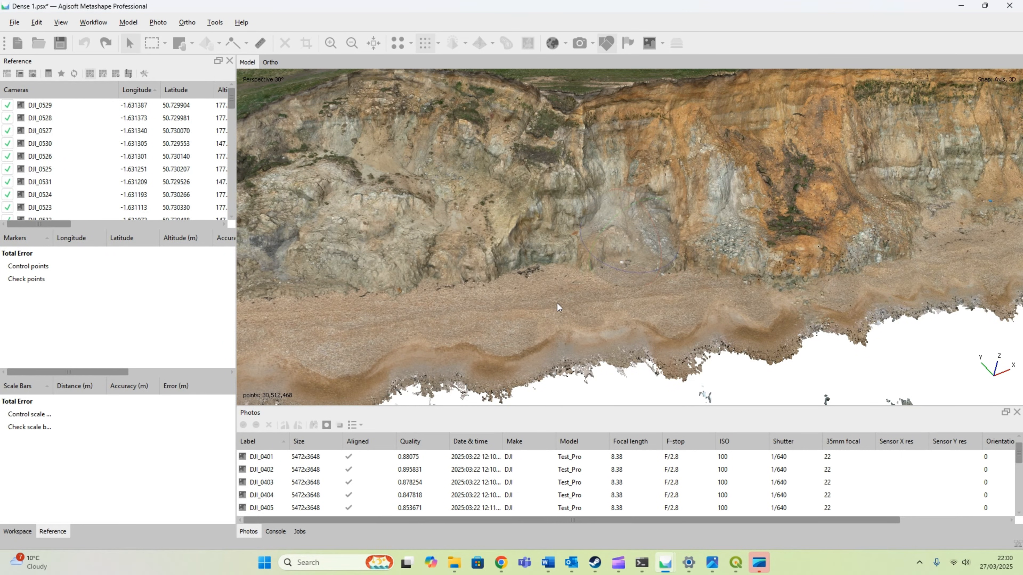
- Examine the dense cloud's overall extent and the point density along the sparse outer edge of the grassland
drag(558, 308, 571, 227)
scroll(571, 229, down, 3)
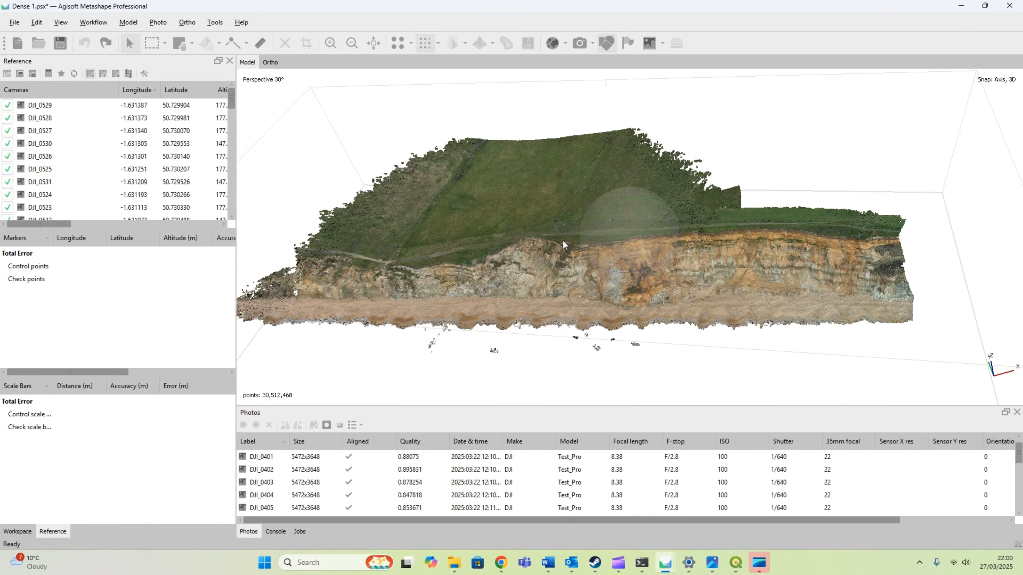
middle_drag(674, 204, 764, 220)
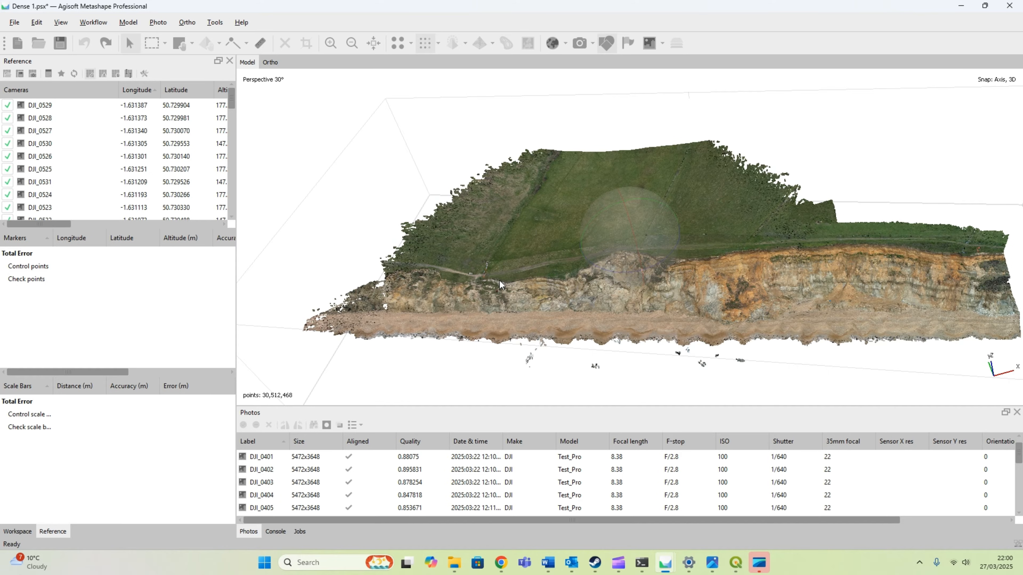
middle_drag(423, 248, 577, 249)
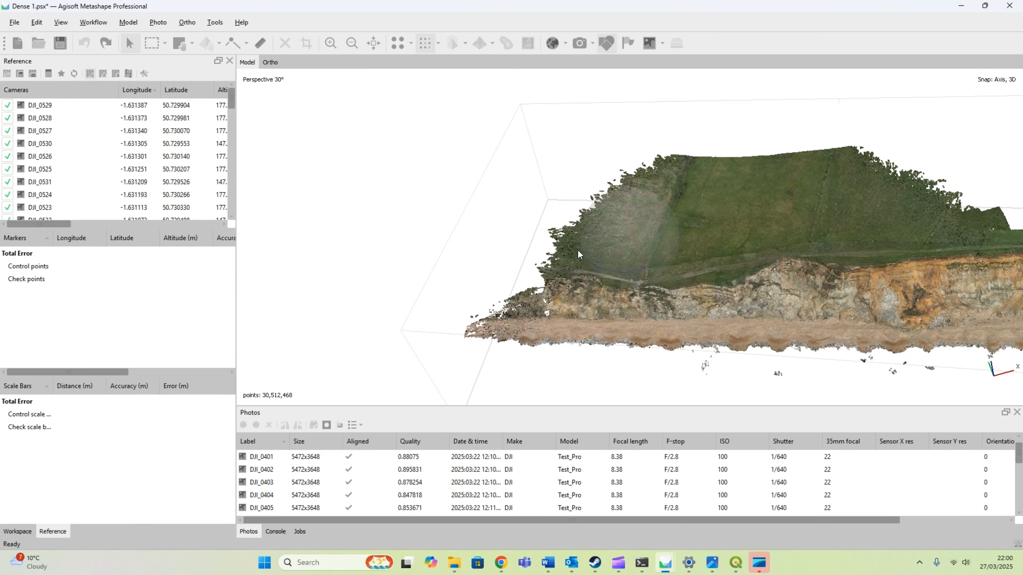
scroll(569, 218, up, 4)
middle_drag(483, 224, 651, 216)
scroll(628, 233, up, 1)
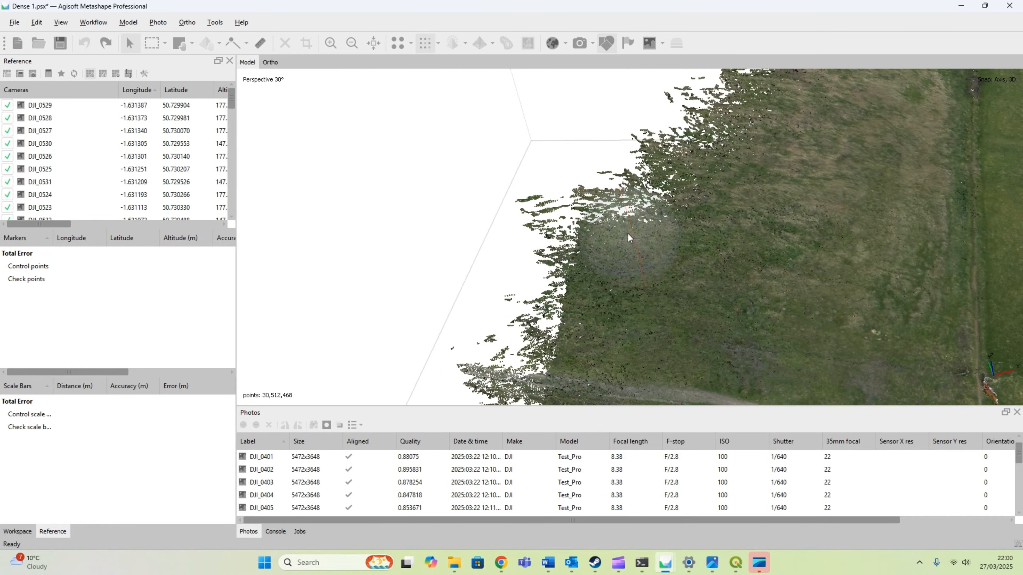
scroll(629, 233, down, 2)
scroll(625, 224, down, 2)
scroll(646, 241, up, 5)
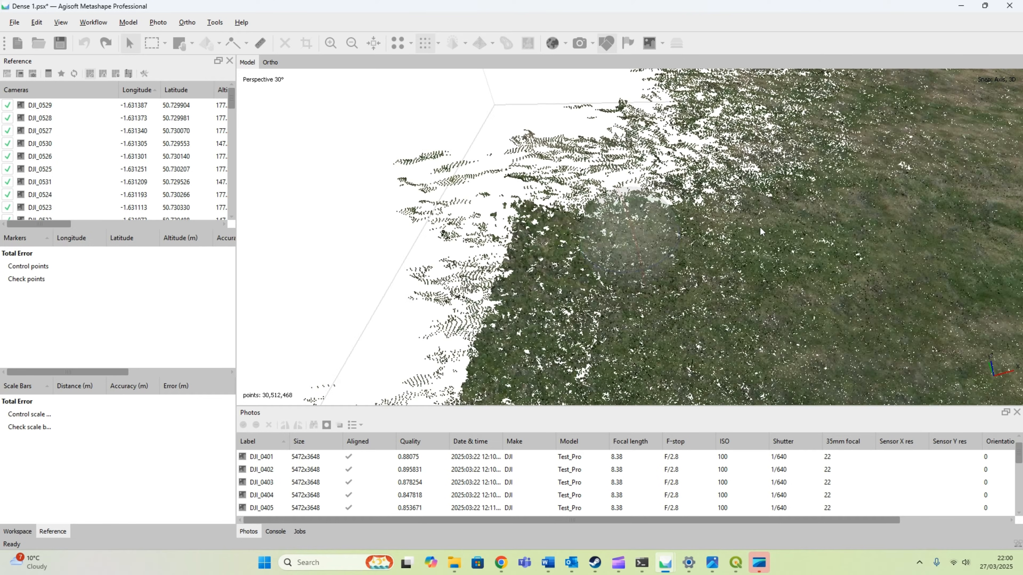
scroll(760, 227, down, 1)
scroll(776, 209, down, 4)
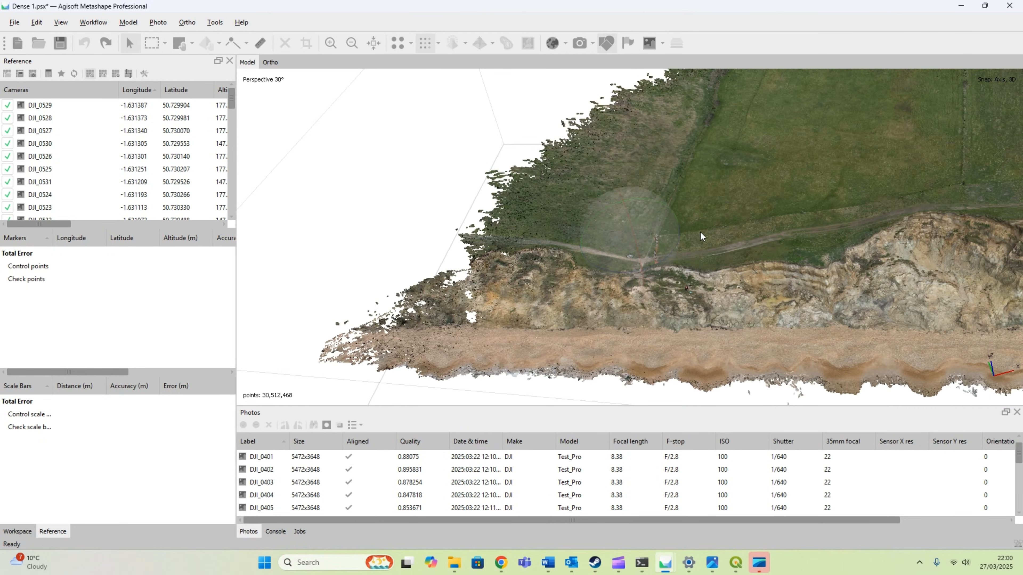
drag(901, 258, 630, 239)
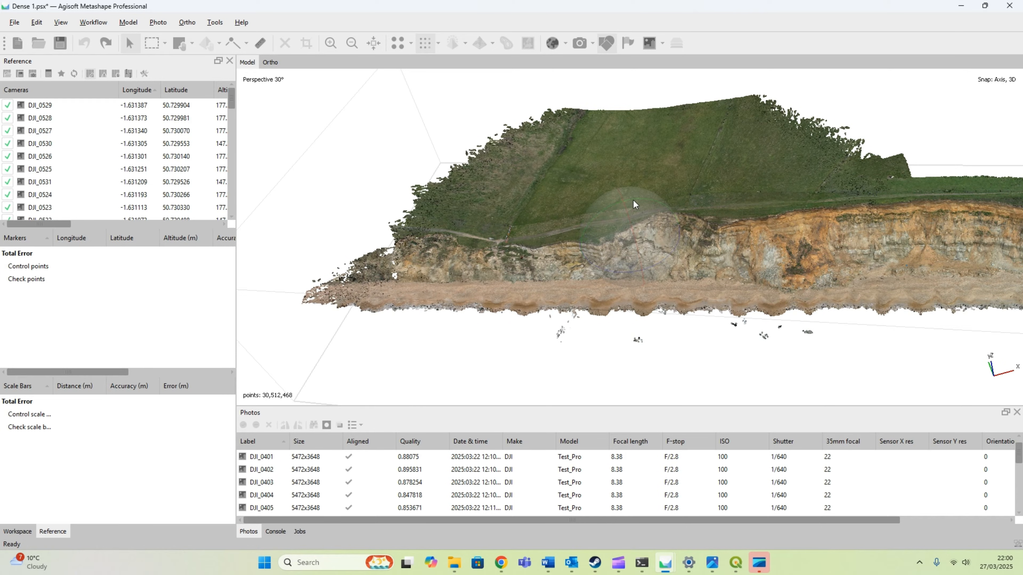
drag(630, 239, 522, 211)
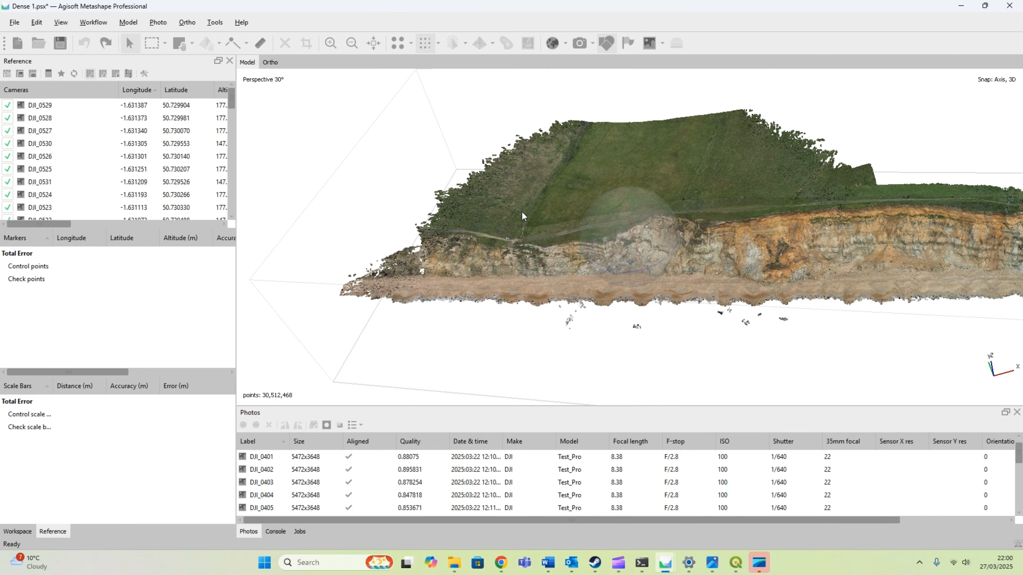
- Filter the dense cloud by confidence to show only points in the range 0 to 2
drag(523, 210, 515, 247)
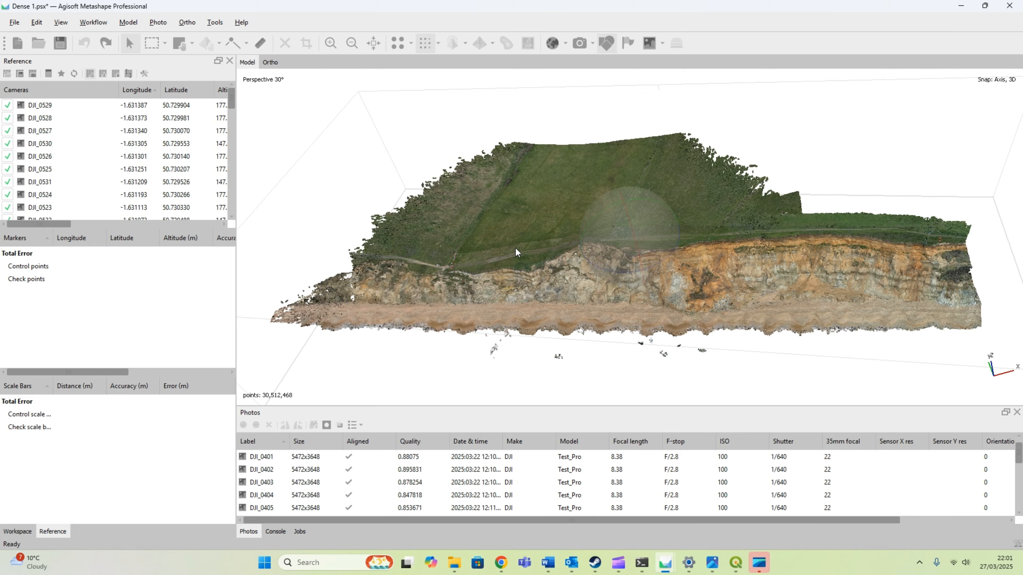
scroll(561, 293, up, 5)
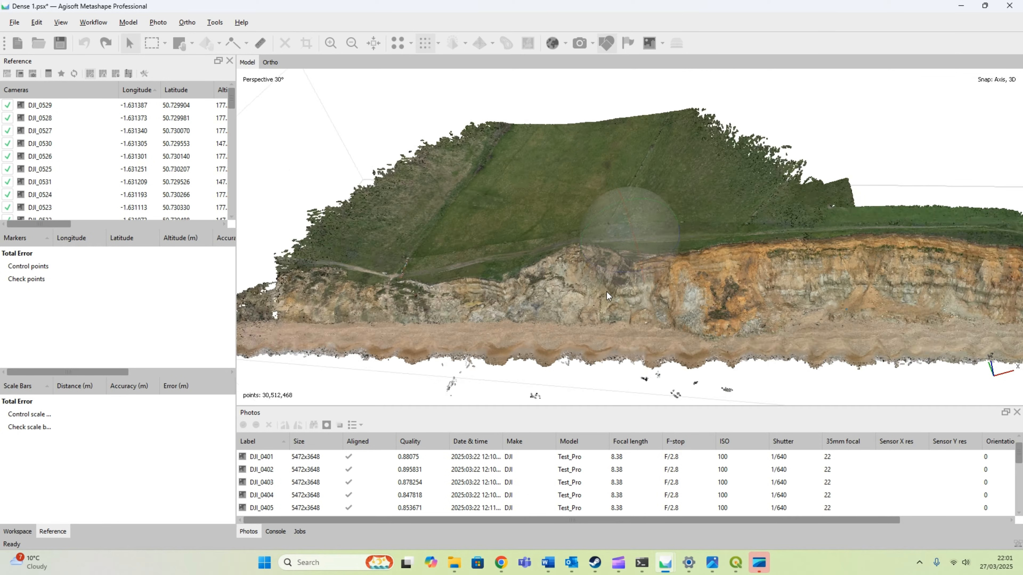
scroll(561, 293, down, 3)
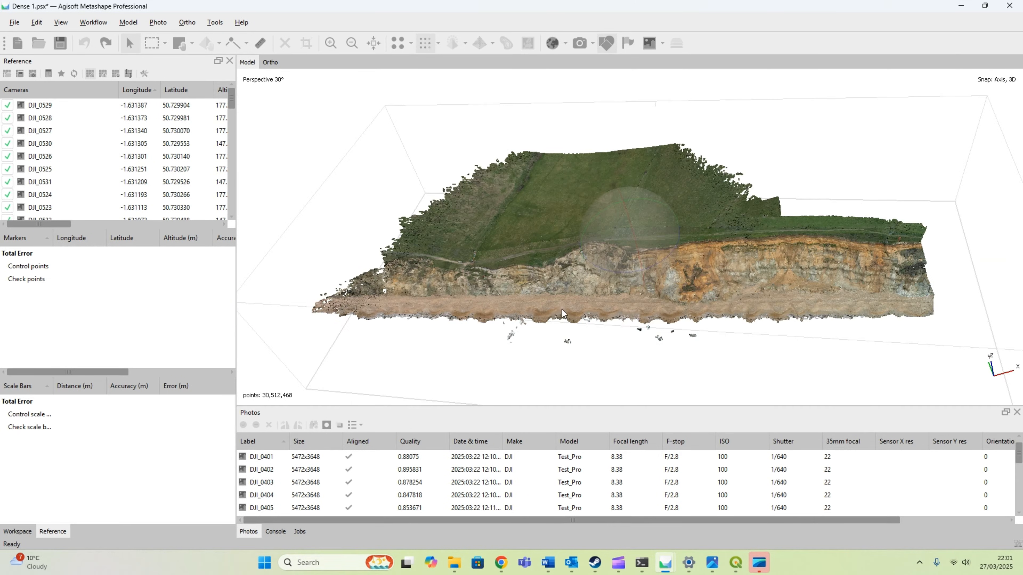
scroll(562, 309, up, 4)
middle_drag(558, 315, 615, 251)
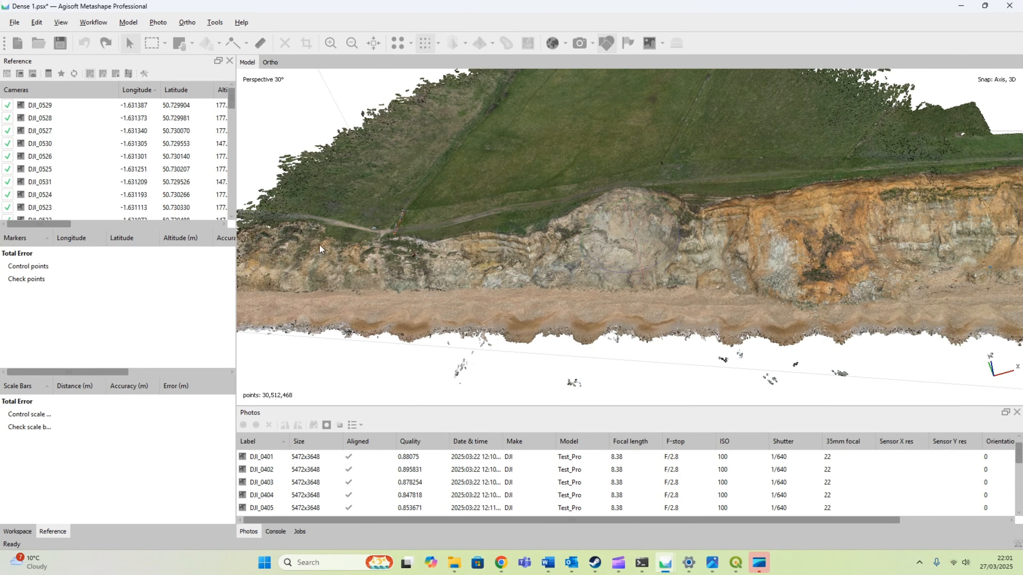
click(215, 22)
mouse_move(270, 66)
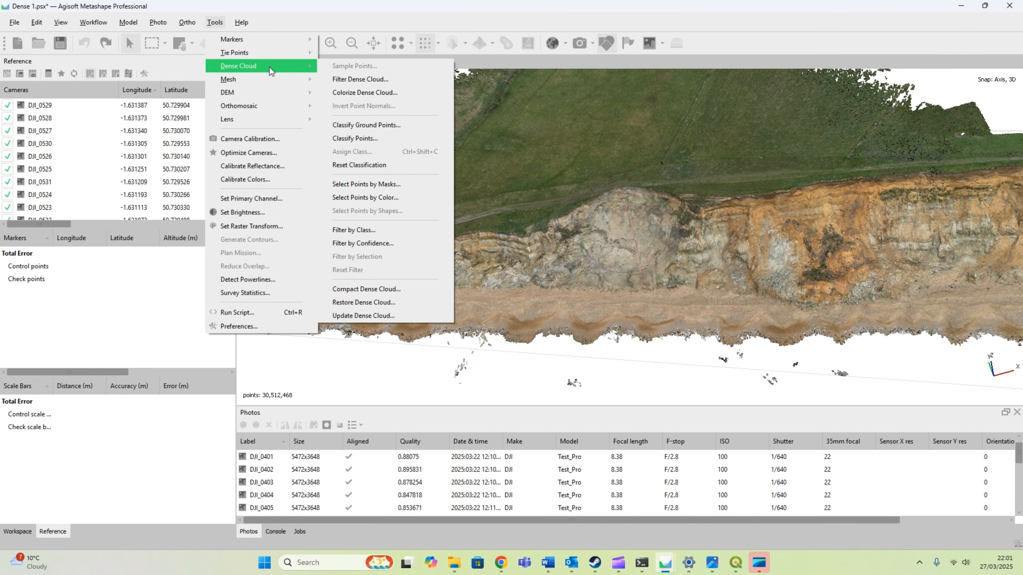
click(383, 240)
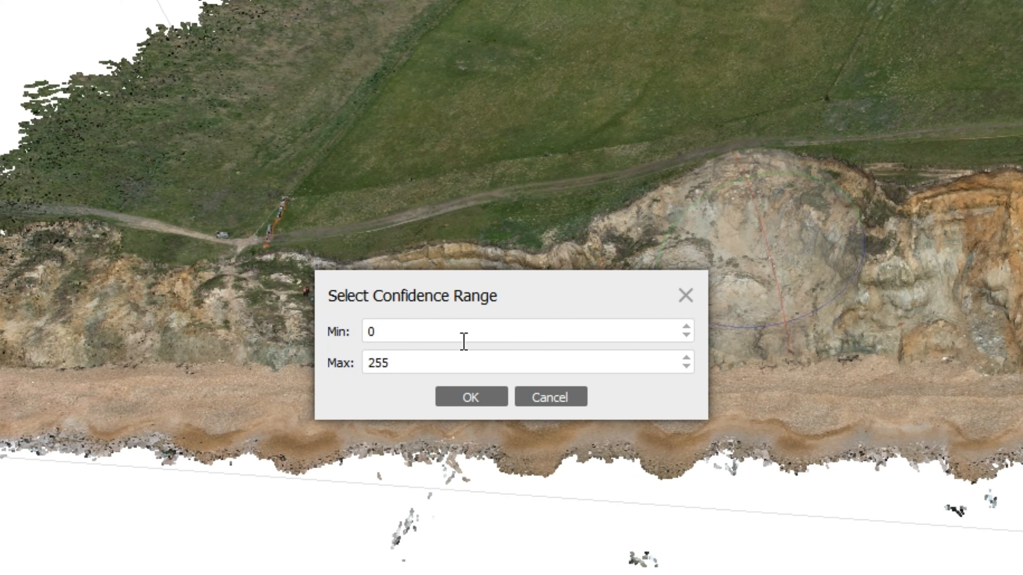
drag(387, 362, 348, 368)
text(2)
click(486, 401)
- Examine where the low-confidence points lie along the grassland edges, cliff face and shoreline
scroll(376, 287, up, 1)
scroll(376, 287, down, 5)
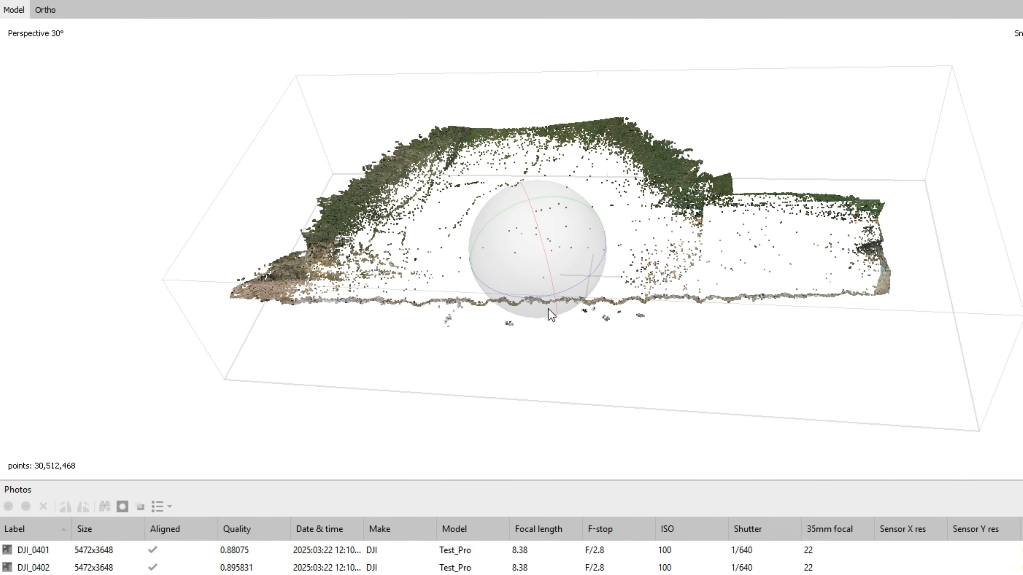
middle_drag(677, 291, 461, 317)
scroll(522, 268, up, 2)
middle_drag(378, 286, 630, 333)
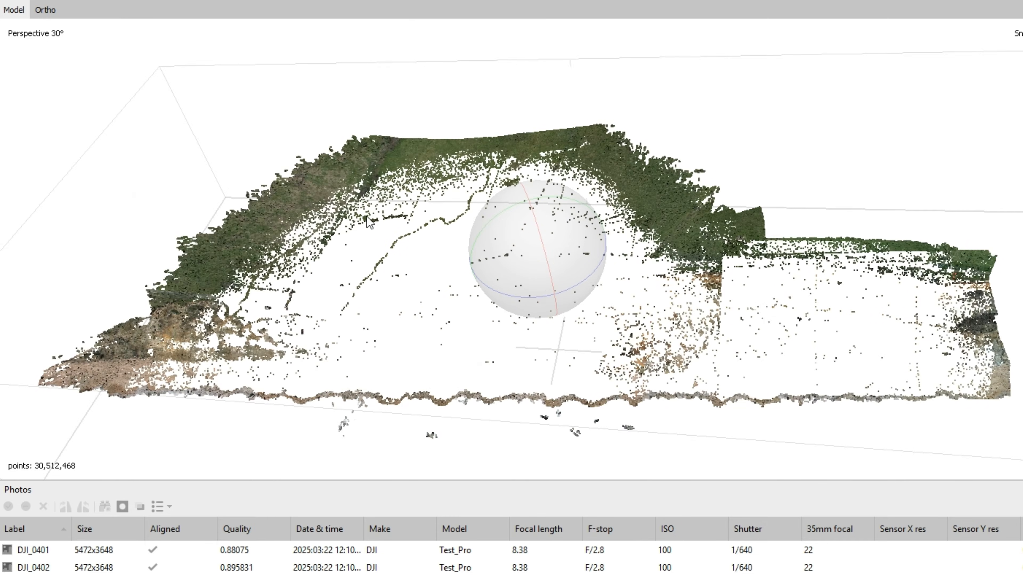
middle_drag(259, 273, 486, 245)
drag(488, 108, 245, 280)
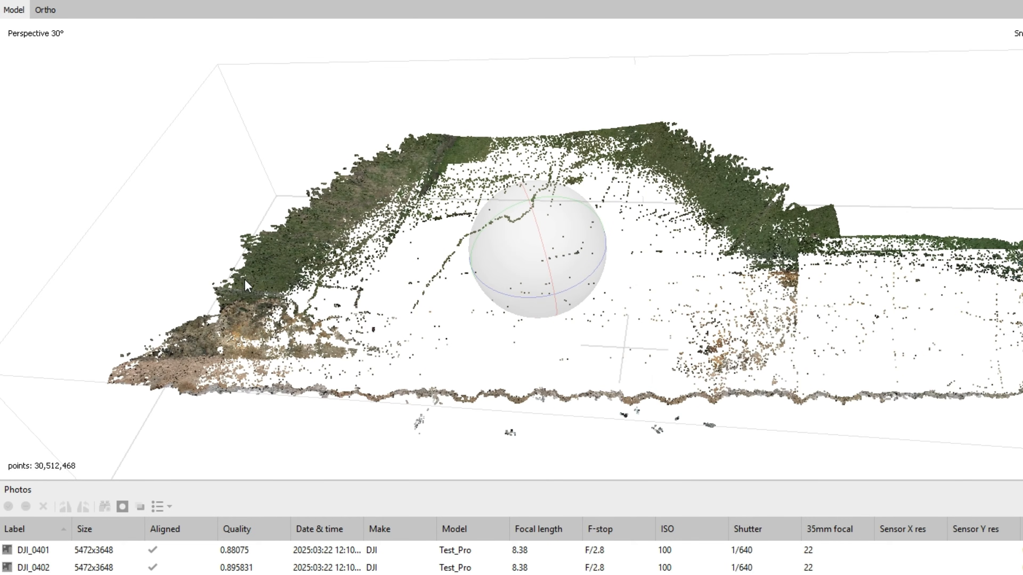
scroll(596, 468, up, 3)
middle_drag(567, 258, 554, 164)
scroll(333, 252, down, 3)
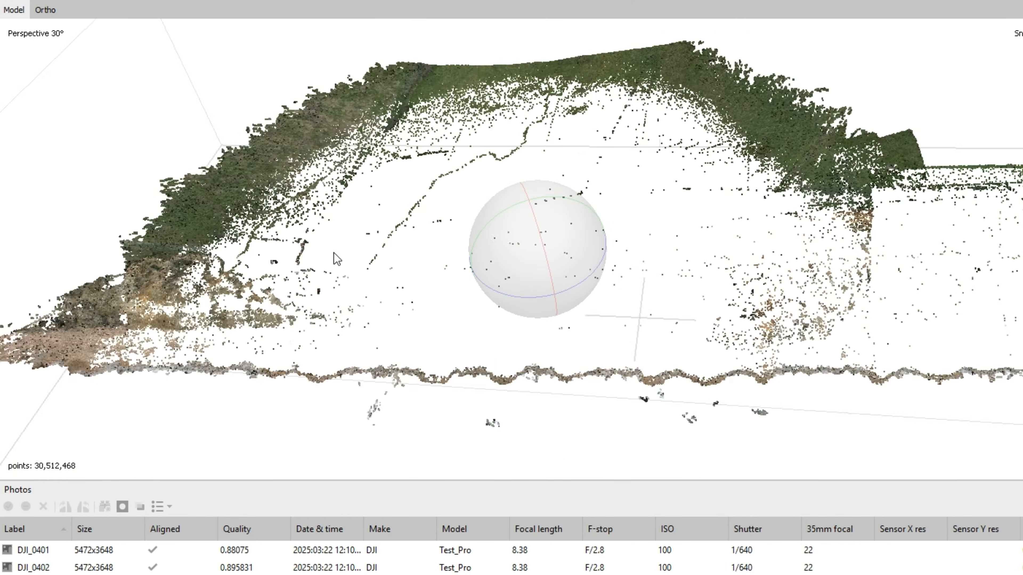
scroll(245, 380, up, 1)
middle_drag(334, 439, 331, 329)
scroll(775, 289, up, 3)
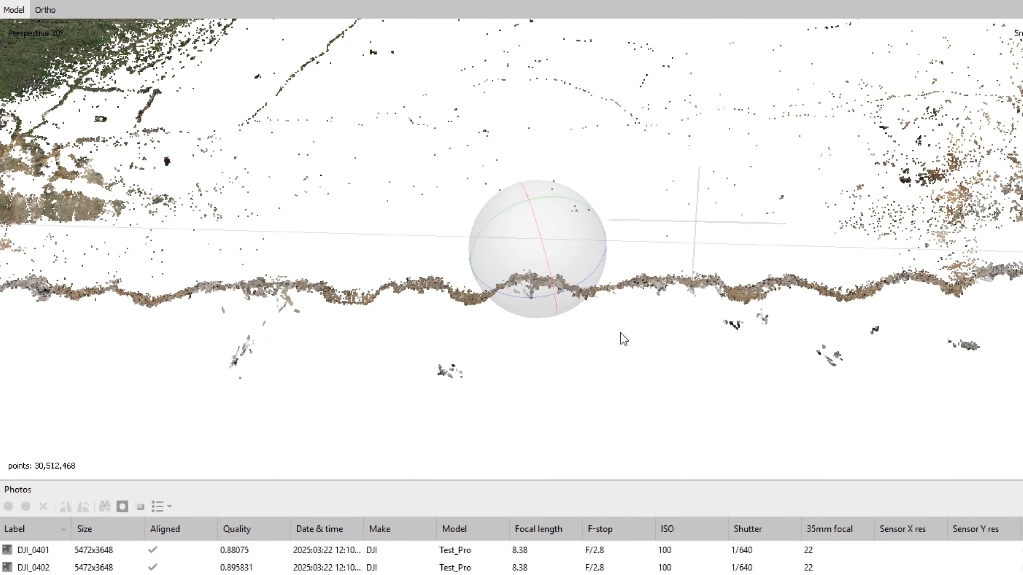
scroll(560, 393, down, 4)
scroll(560, 392, down, 5)
- Select all the filtered low-confidence points across the whole cloud and delete them
drag(543, 380, 465, 265)
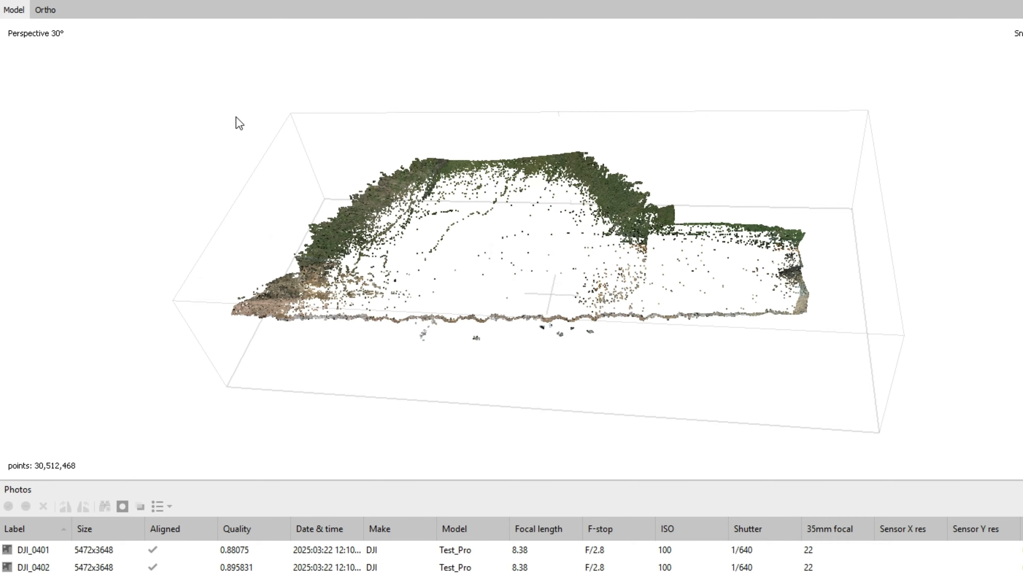
drag(149, 84, 784, 342)
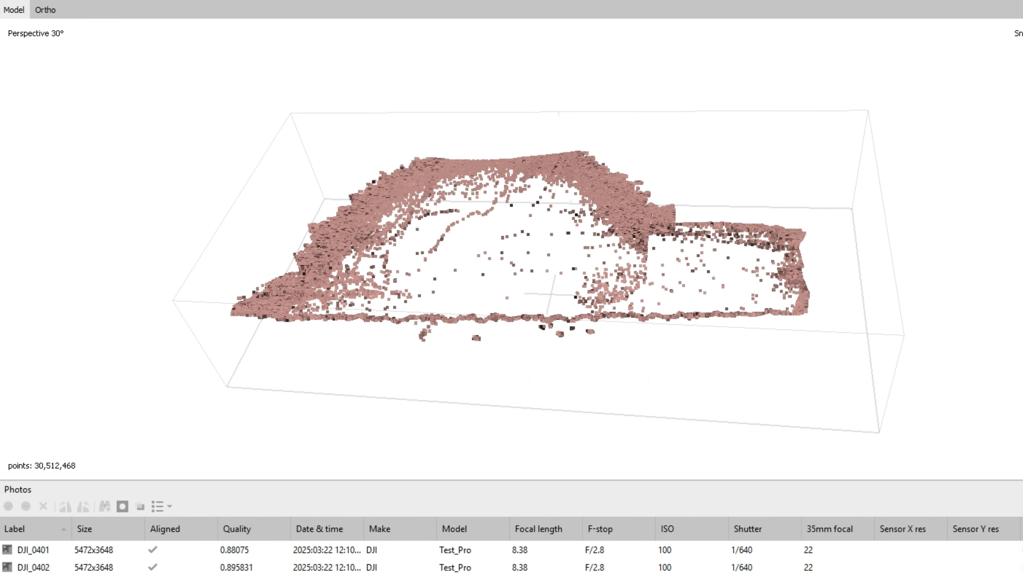
key(Delete)
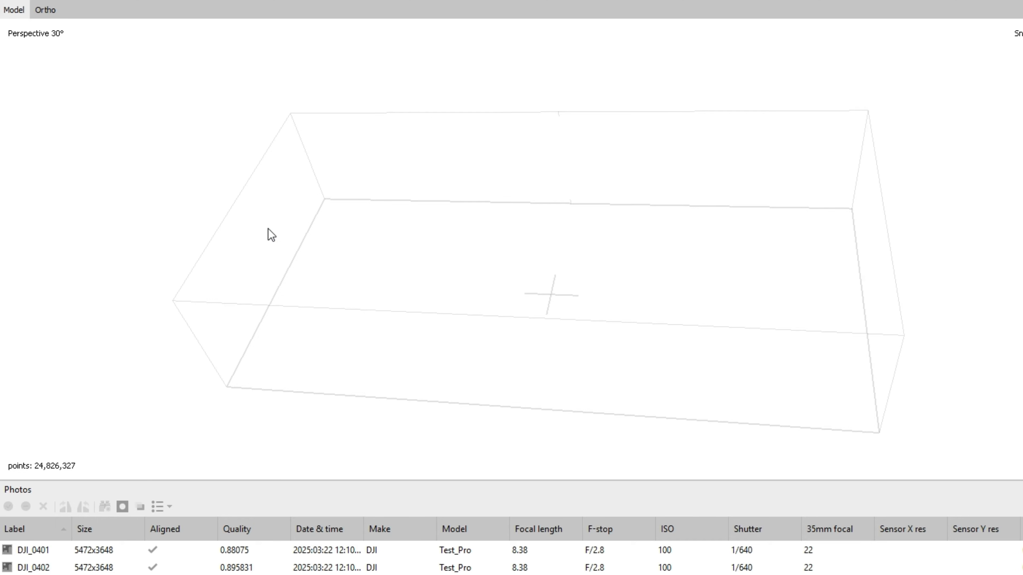
- Reset the dense cloud's confidence filter so that all the remaining points are displayed
mouse_move(16, 18)
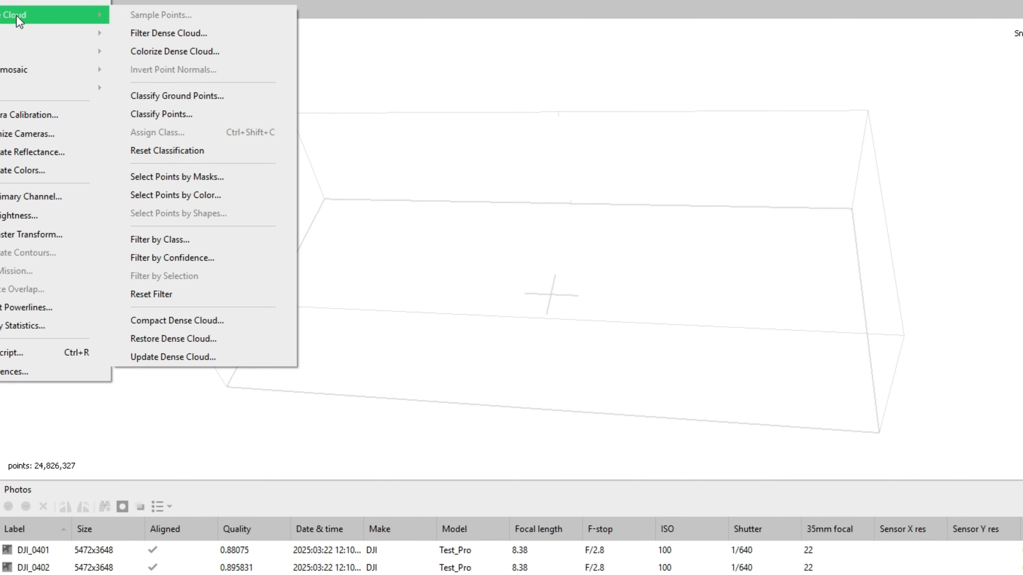
click(217, 294)
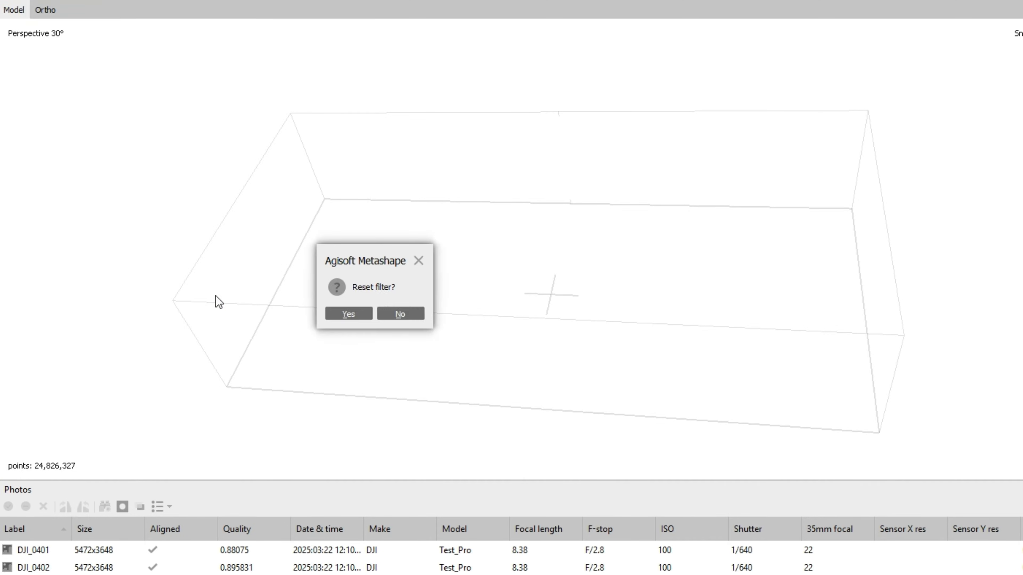
click(388, 315)
- Inspect the cleaned dense cloud along the cliff face and the grassland path above it
scroll(504, 302, up, 3)
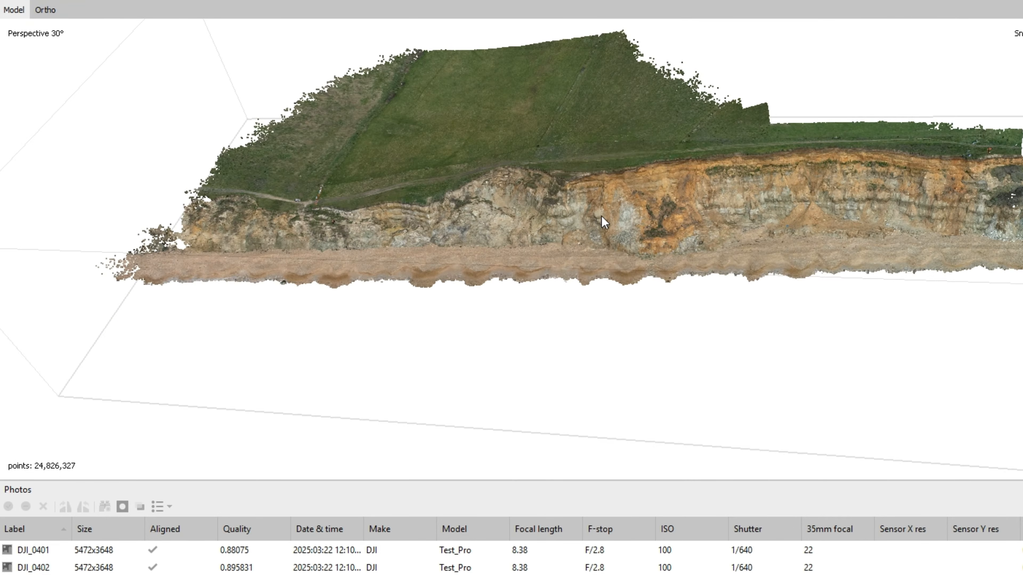
scroll(532, 284, up, 3)
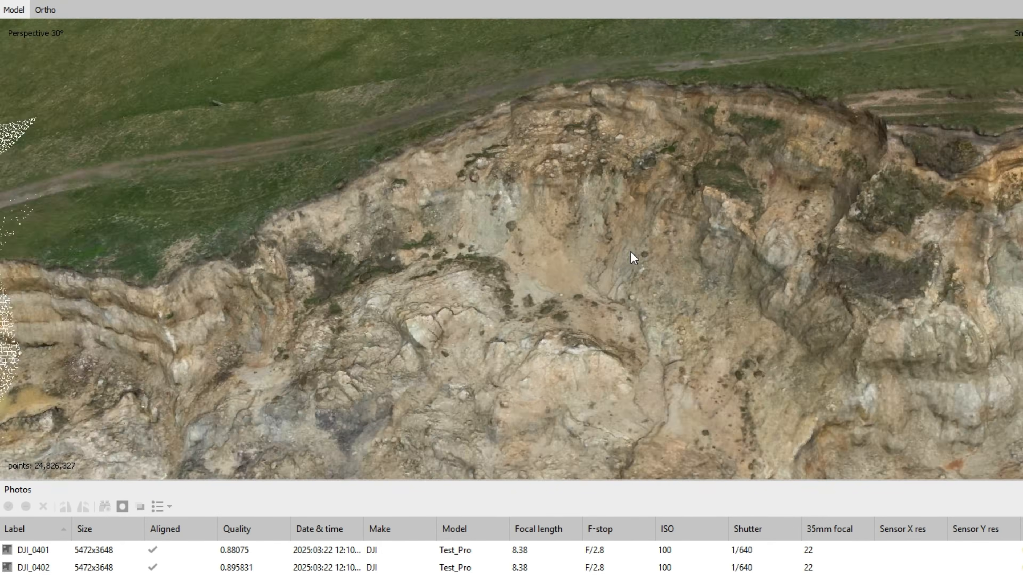
scroll(630, 252, down, 3)
middle_drag(393, 262, 580, 262)
scroll(409, 283, up, 3)
middle_drag(408, 283, 628, 261)
scroll(450, 262, down, 2)
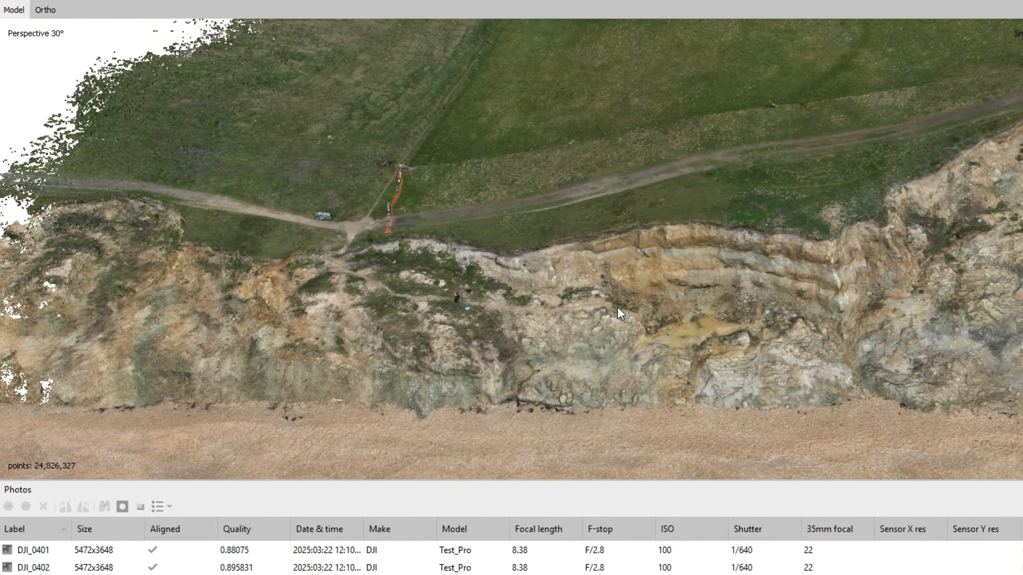
middle_drag(884, 337, 592, 293)
middle_drag(866, 302, 450, 274)
scroll(468, 327, down, 1)
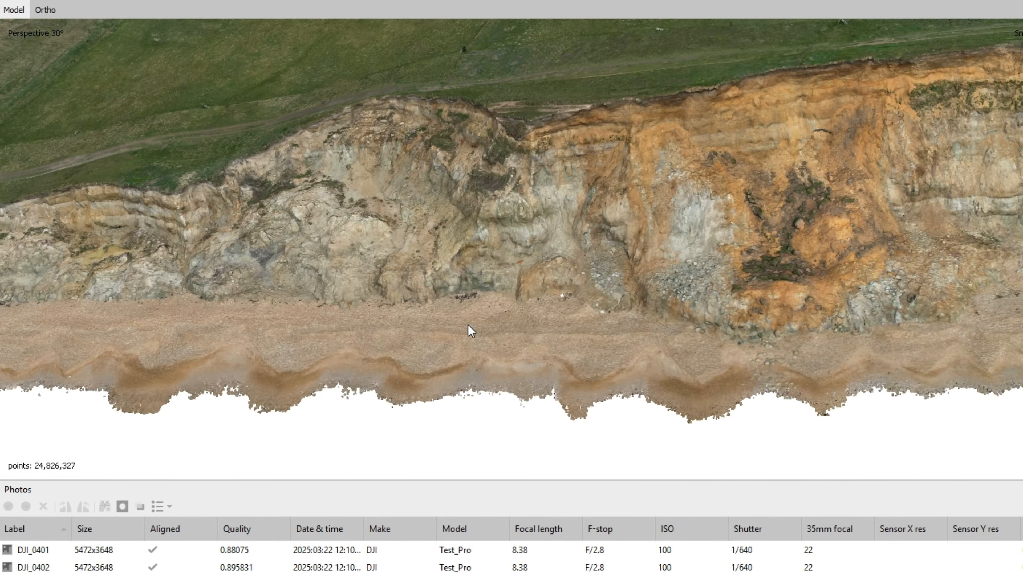
- Check the beach's seaward edge for stray points and review the cleaned cloud's overall extent
scroll(468, 327, down, 2)
middle_drag(42, 342, 188, 297)
drag(443, 312, 393, 301)
scroll(414, 309, up, 3)
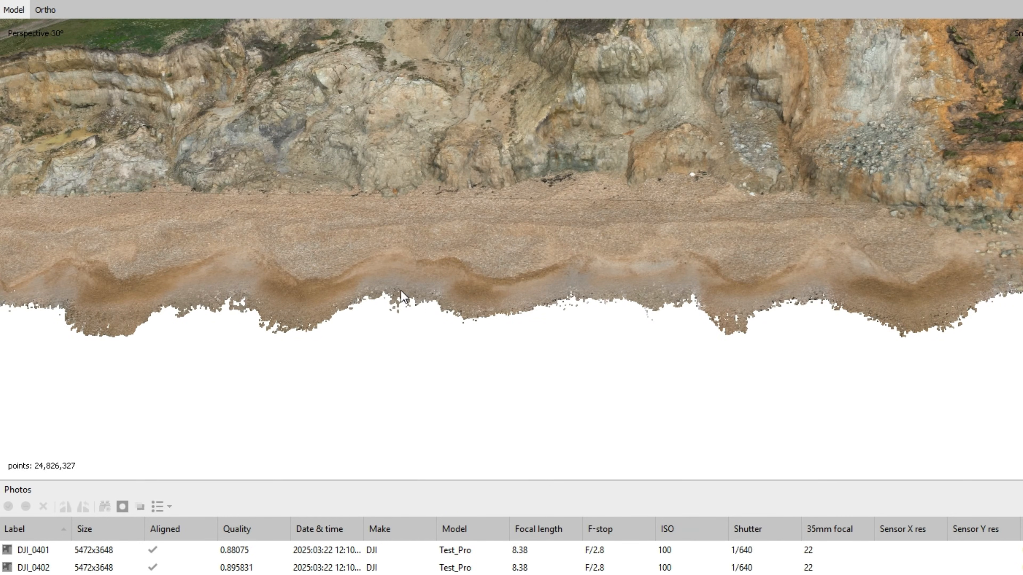
scroll(528, 335, down, 2)
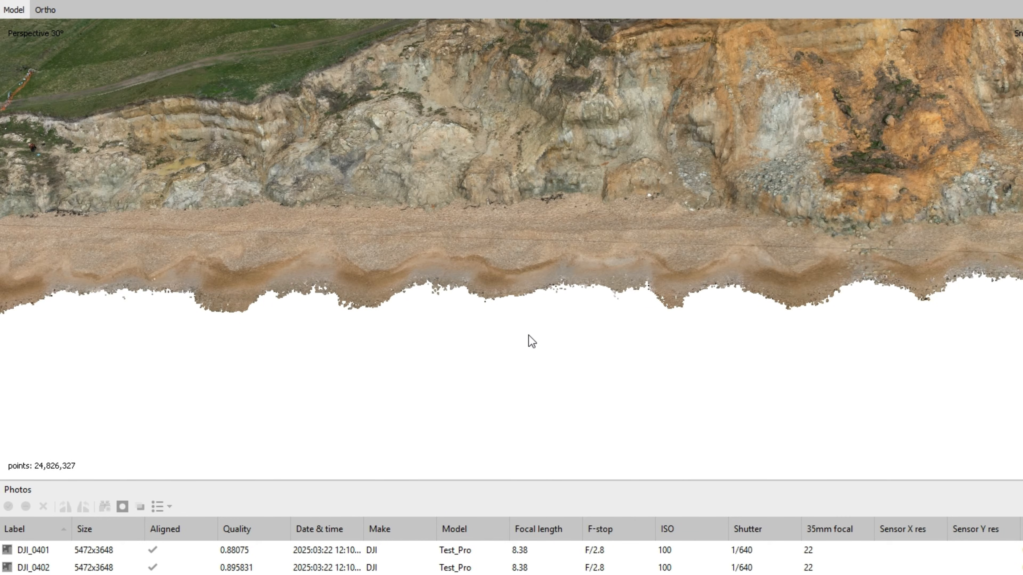
scroll(488, 331, down, 8)
scroll(500, 192, up, 2)
middle_drag(501, 192, 519, 248)
scroll(469, 377, up, 1)
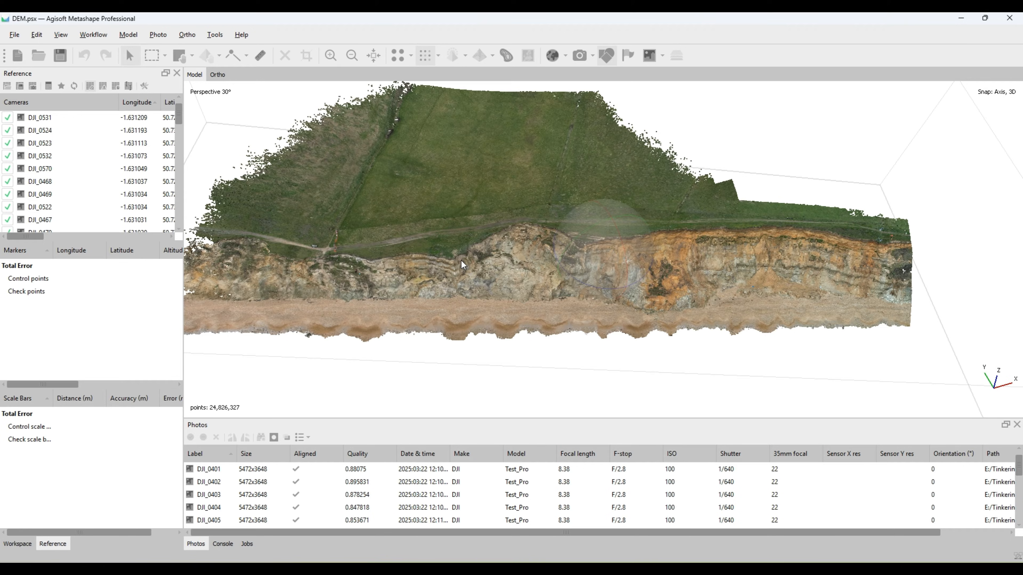
- Display the DEM in the Ortho view and examine its elevation colours across the grassland, cliff edge and beach
click(219, 73)
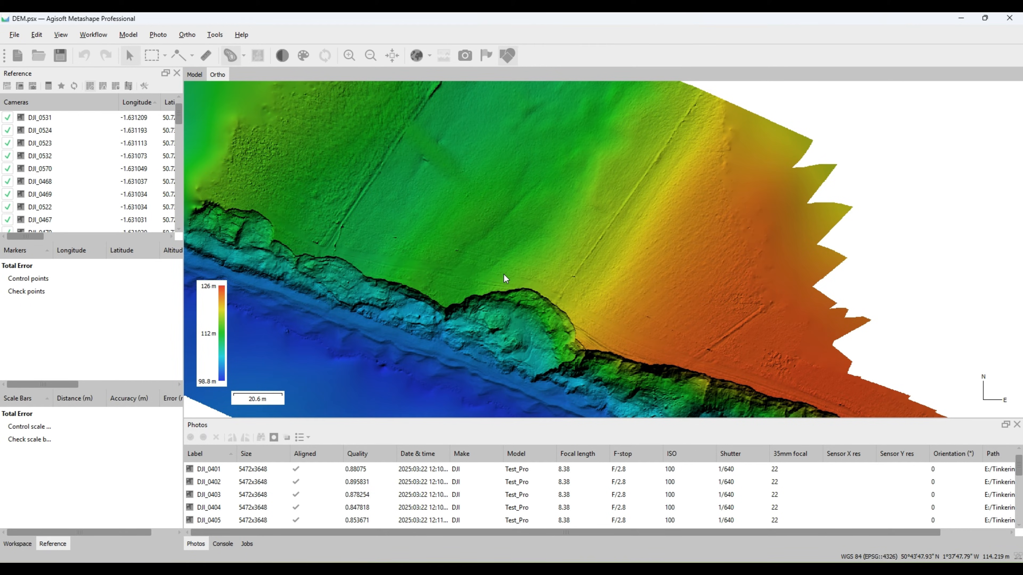
scroll(504, 275, down, 3)
scroll(561, 273, up, 2)
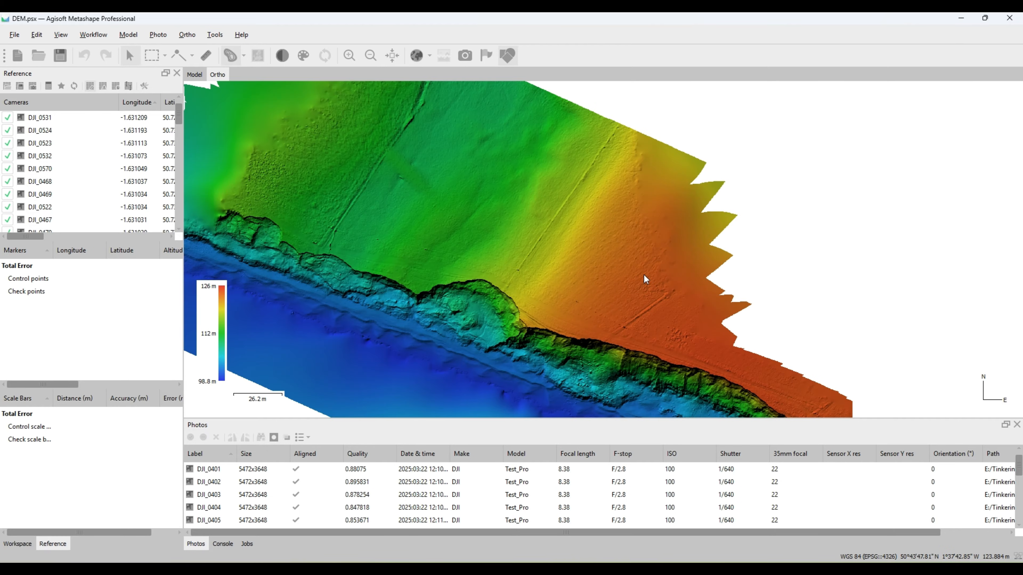
scroll(644, 317, up, 4)
scroll(628, 312, down, 2)
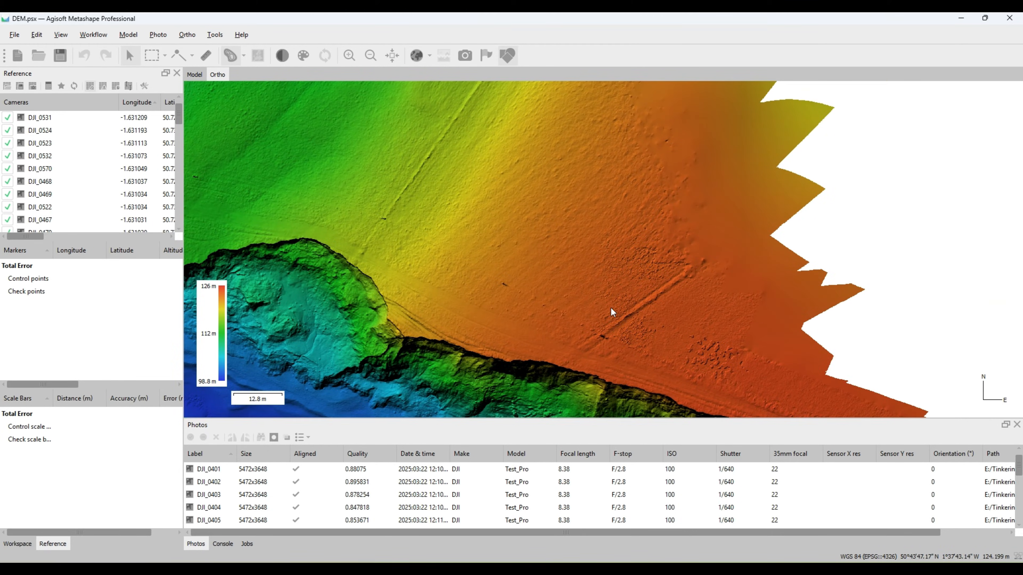
scroll(611, 313, down, 2)
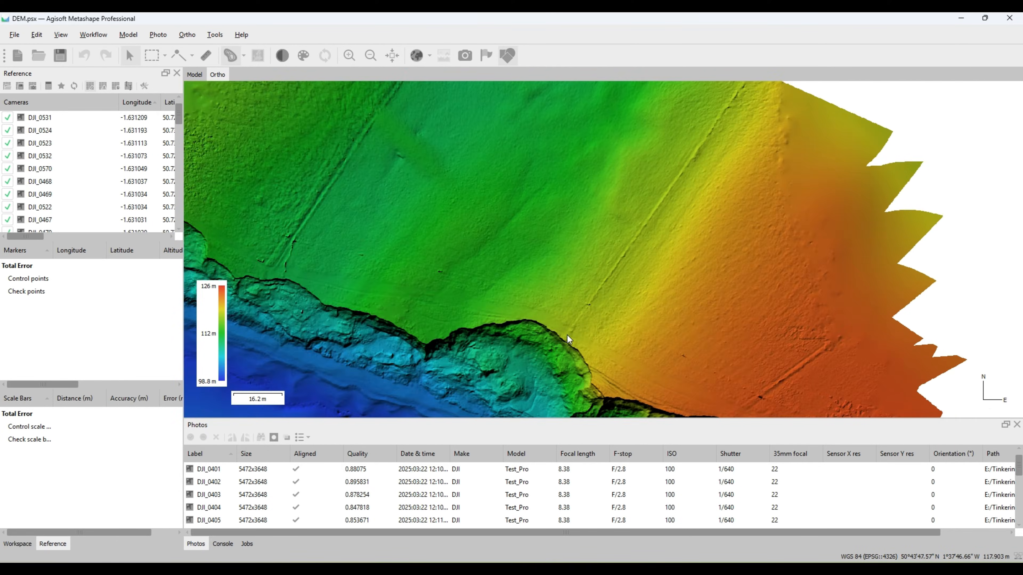
scroll(603, 324, down, 3)
scroll(548, 271, up, 2)
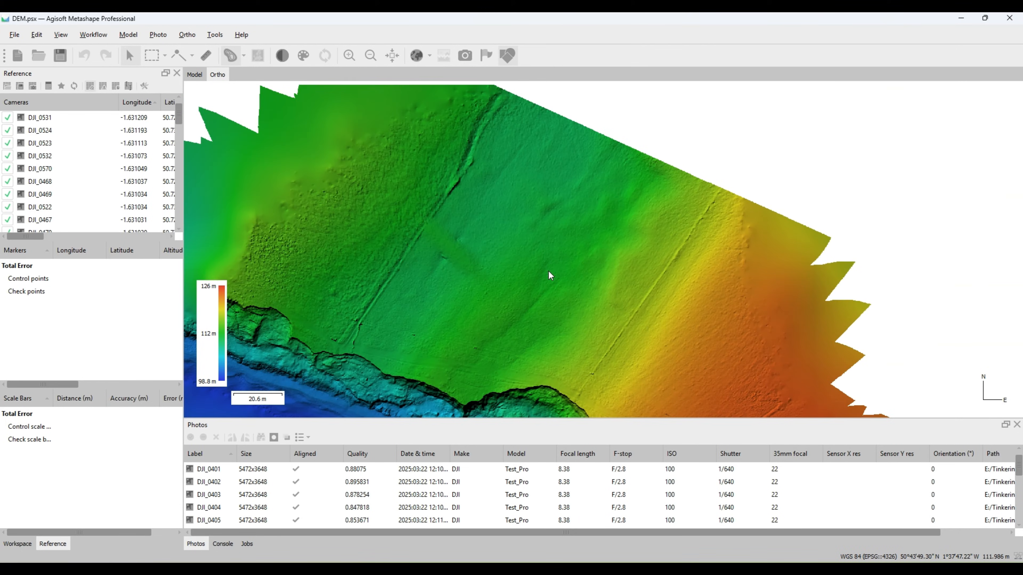
scroll(549, 271, down, 2)
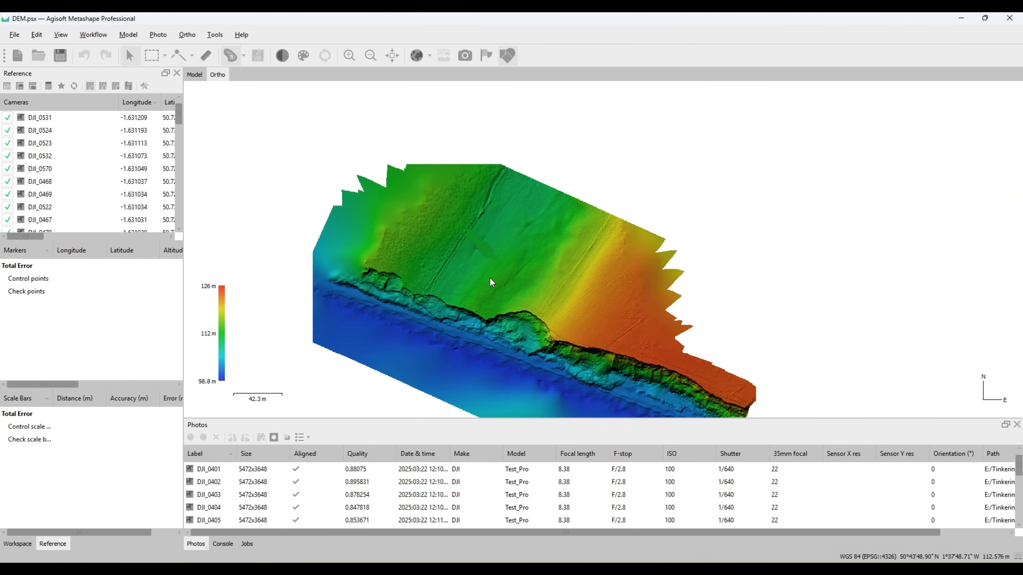
scroll(490, 278, up, 3)
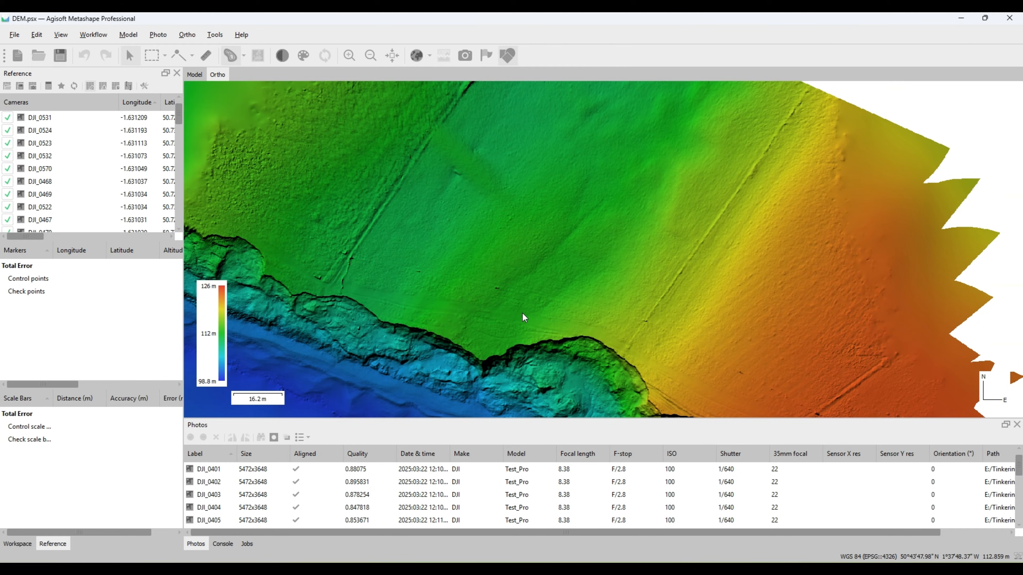
scroll(489, 300, down, 3)
scroll(488, 305, up, 2)
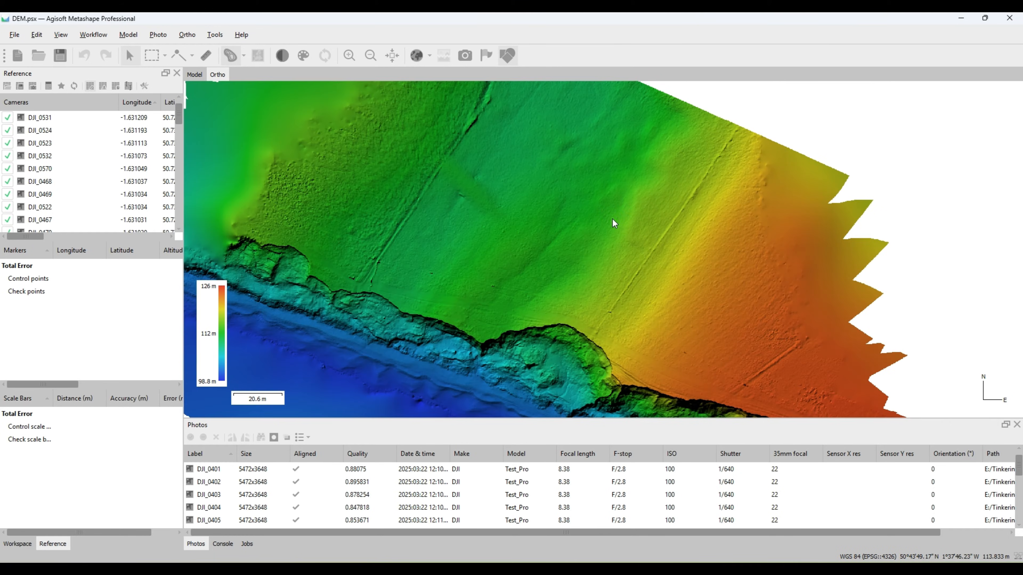
- Return to the 3D model view and set up a mesh build with the dense cloud as source data
click(195, 75)
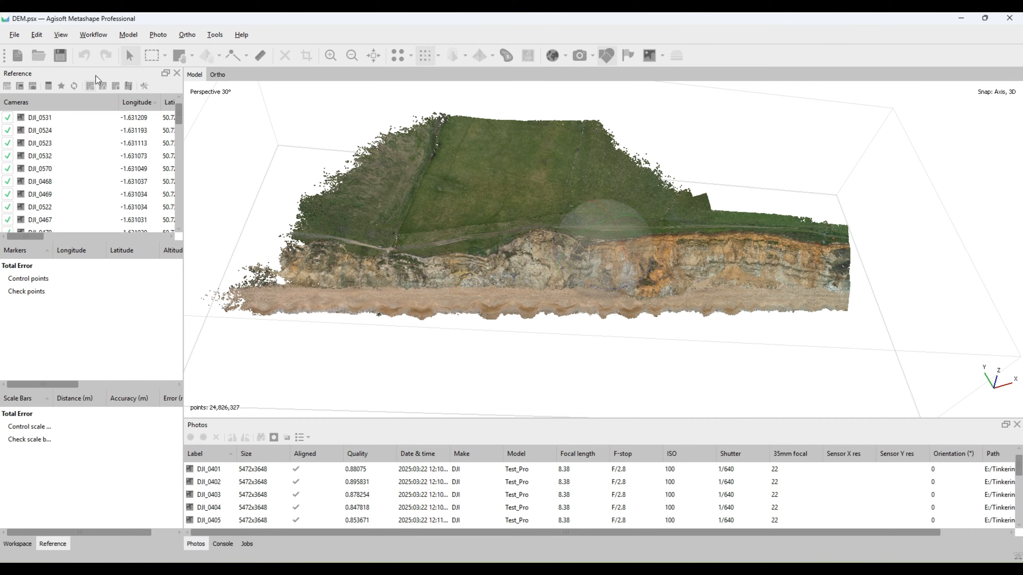
click(93, 34)
click(103, 112)
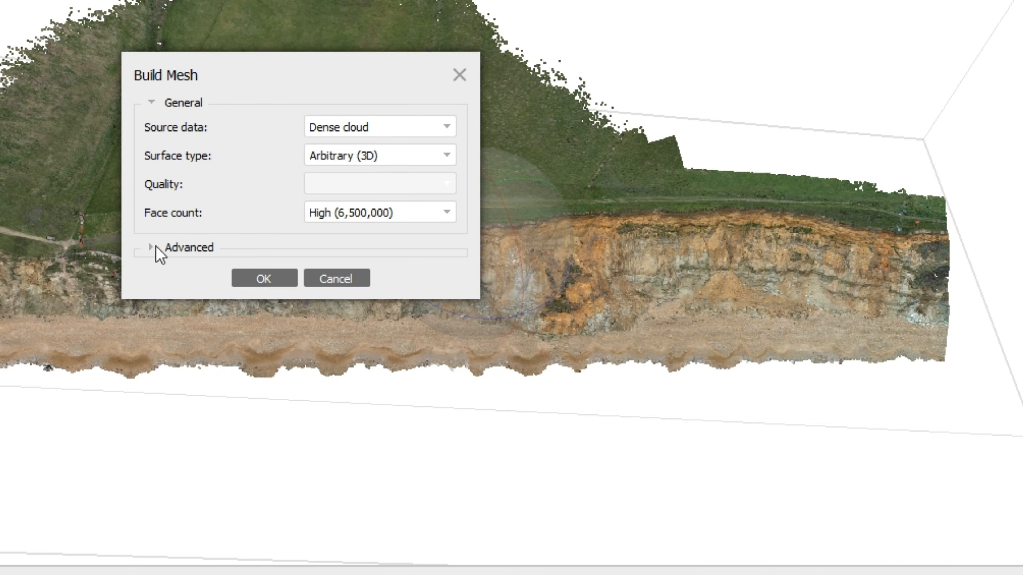
click(431, 249)
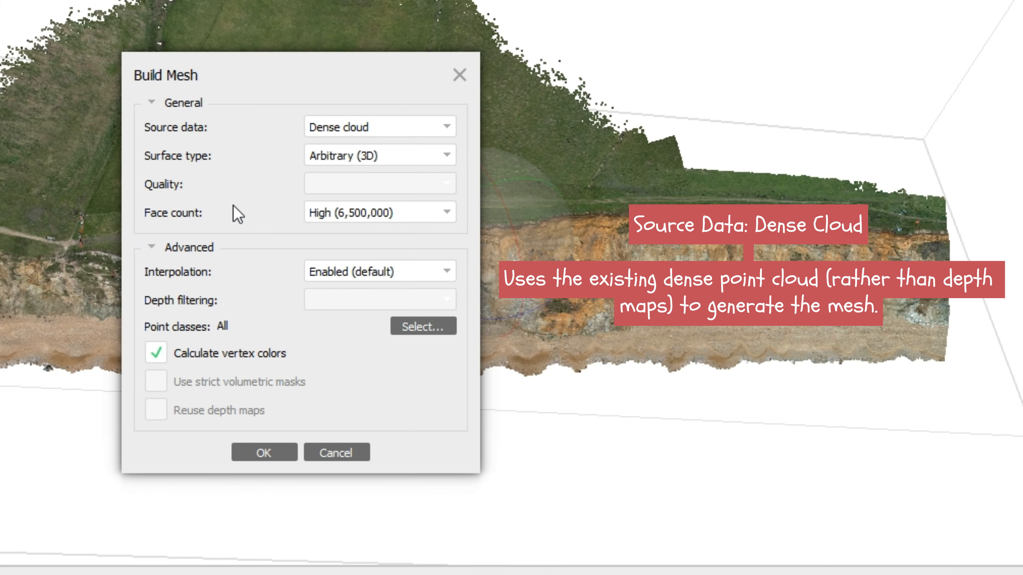
click(368, 135)
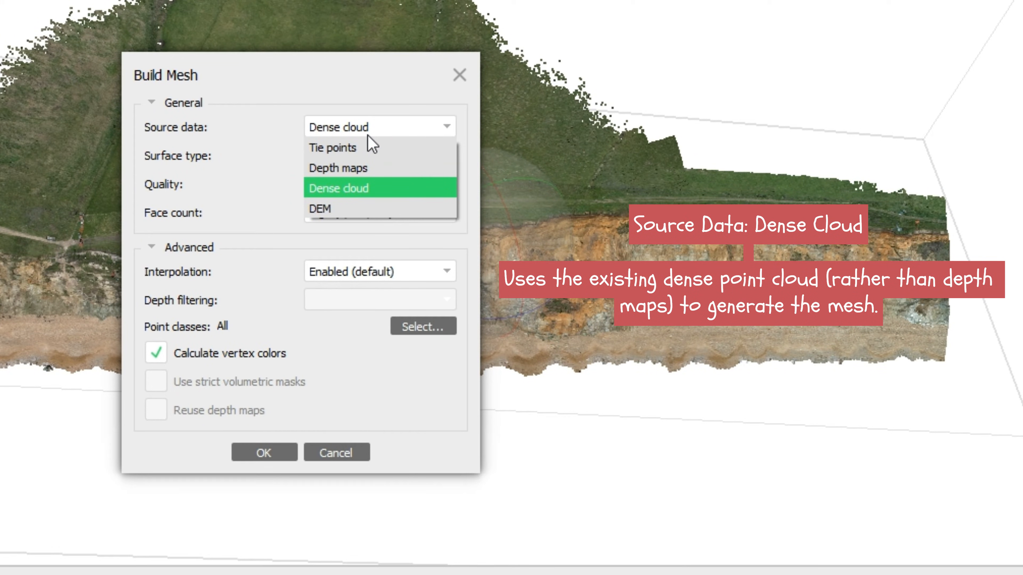
click(361, 121)
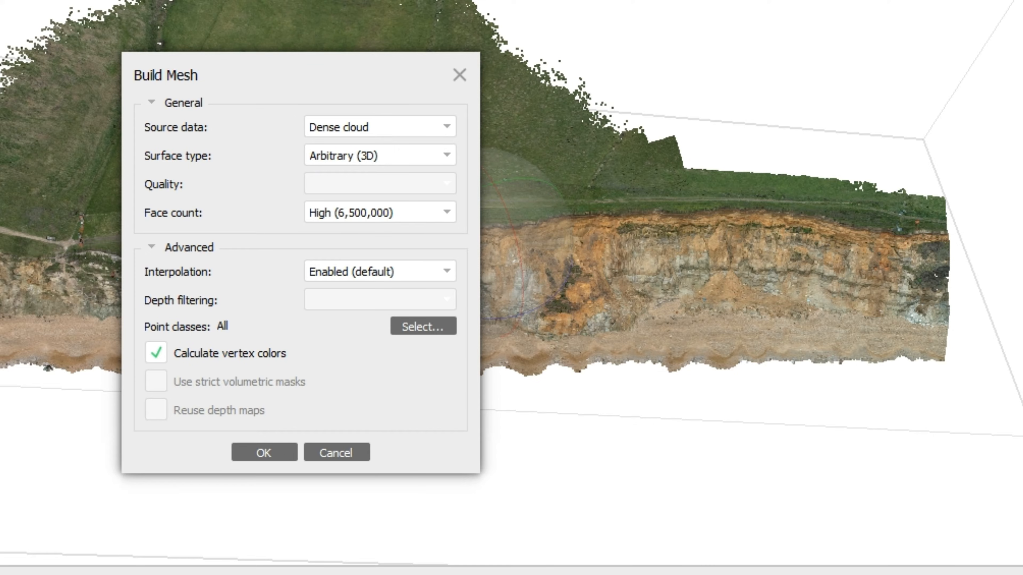
- Keep the mesh's face count at High (6,500,000) and interpolation at Enabled (default), and start the mesh build
click(366, 207)
click(360, 233)
click(379, 274)
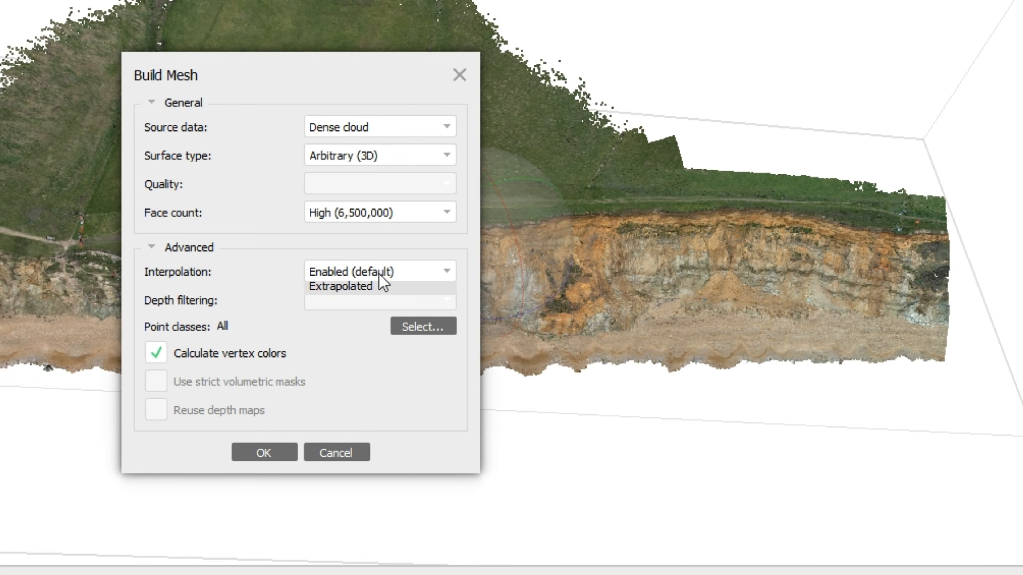
click(393, 277)
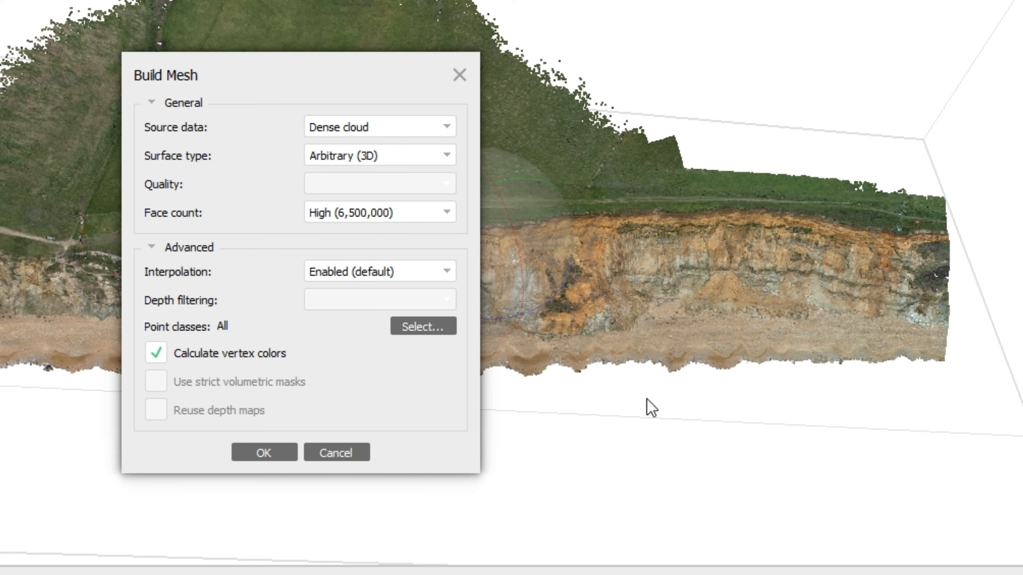
click(262, 454)
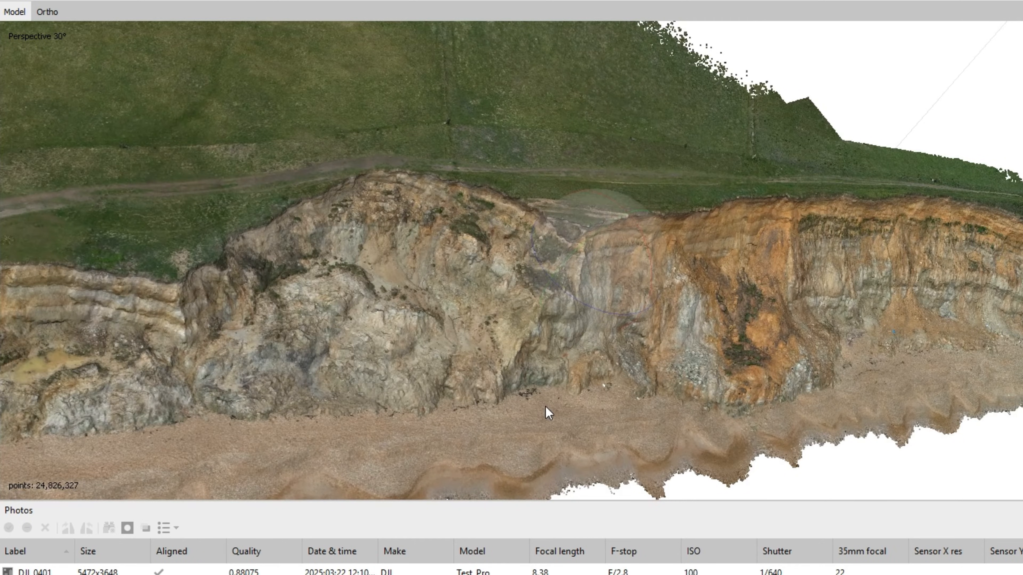
- Display the built mesh as a shaded surface and examine its relief along the cliff face and beach
scroll(562, 380, up, 2)
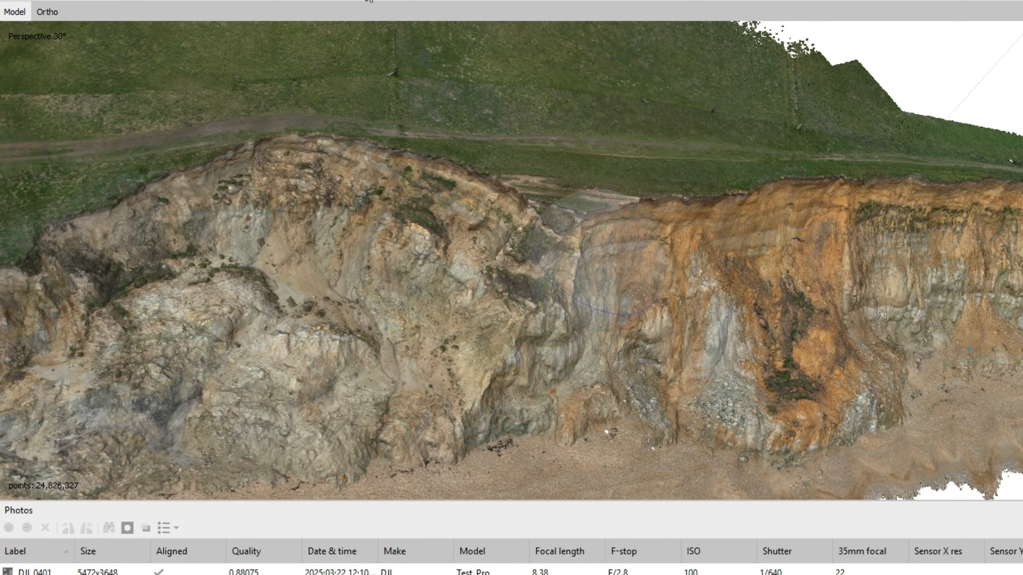
click(379, 1)
mouse_move(785, 299)
mouse_down()
mouse_move(550, 313)
mouse_move(851, 251)
mouse_up()
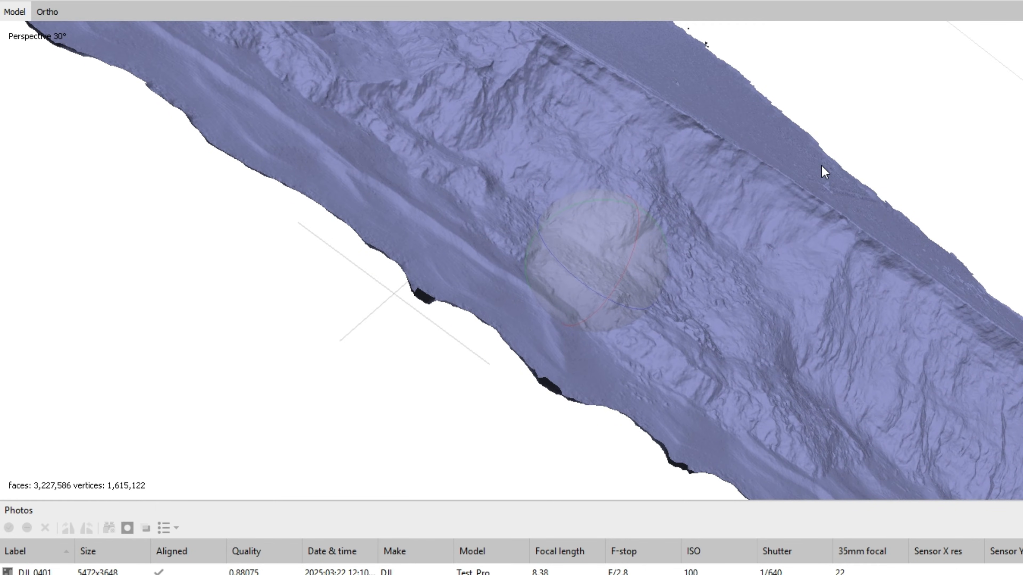
drag(733, 176, 600, 206)
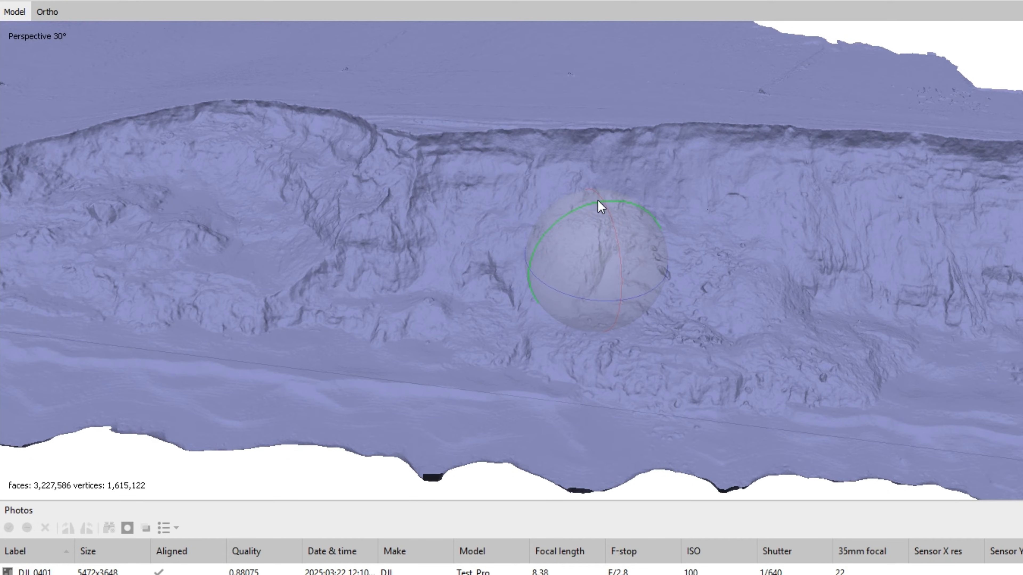
drag(480, 221, 507, 296)
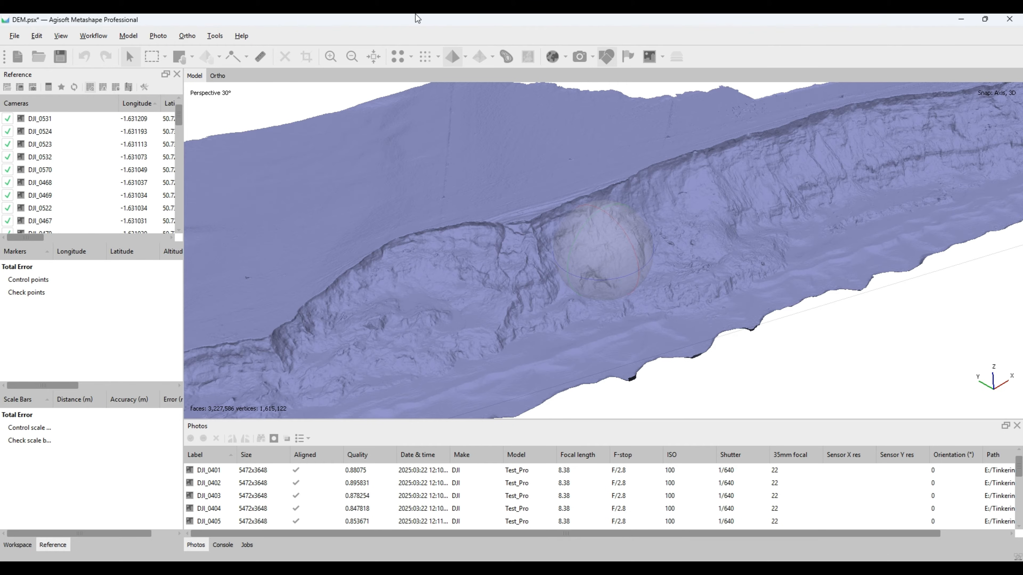
- Show the dense cloud and set up a Diffuse map texture build from Images, Generic mapping, Mosaic blending, size 8192 x 1, ghosting filter enabled
click(426, 56)
click(94, 35)
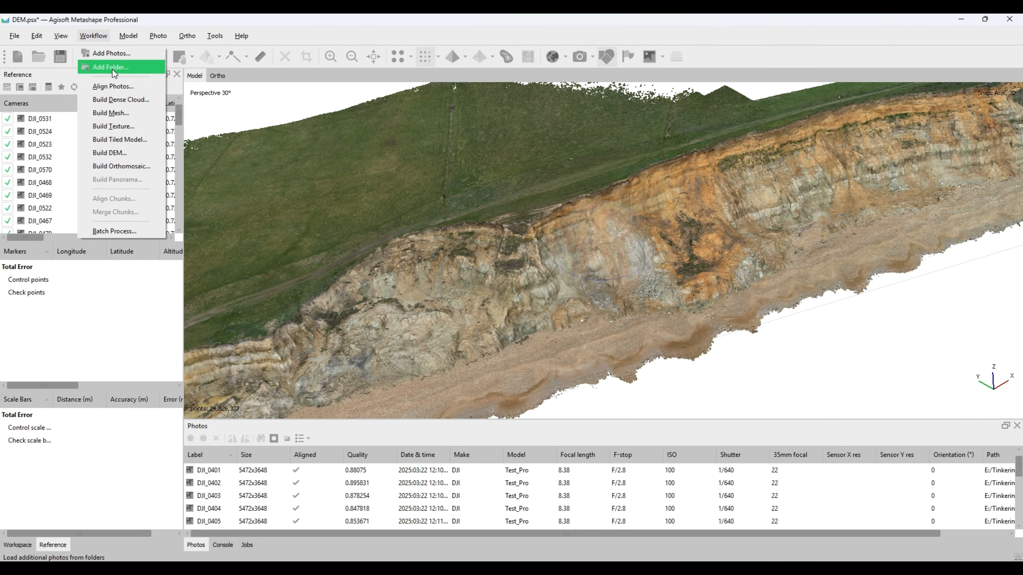
click(113, 128)
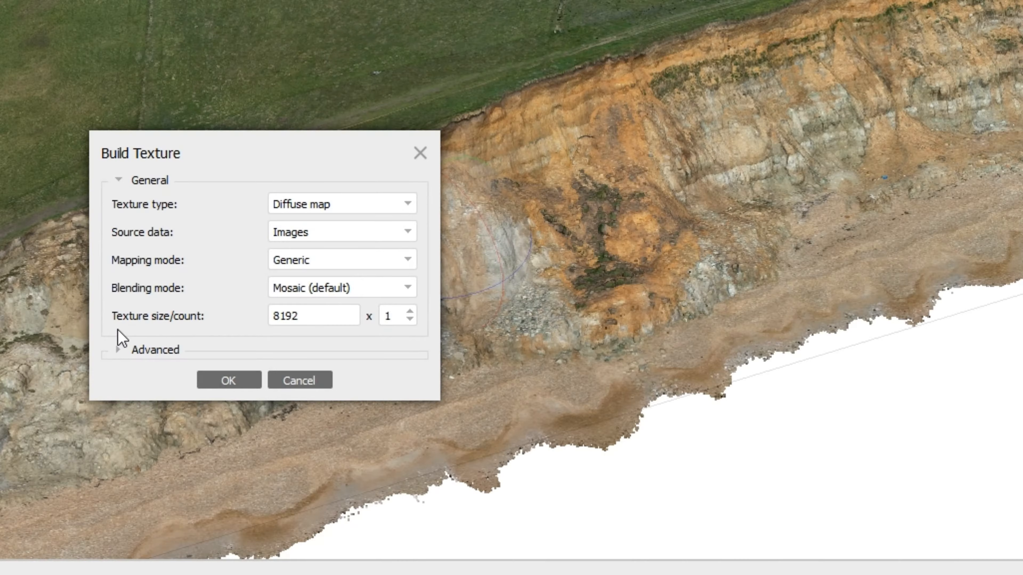
click(119, 349)
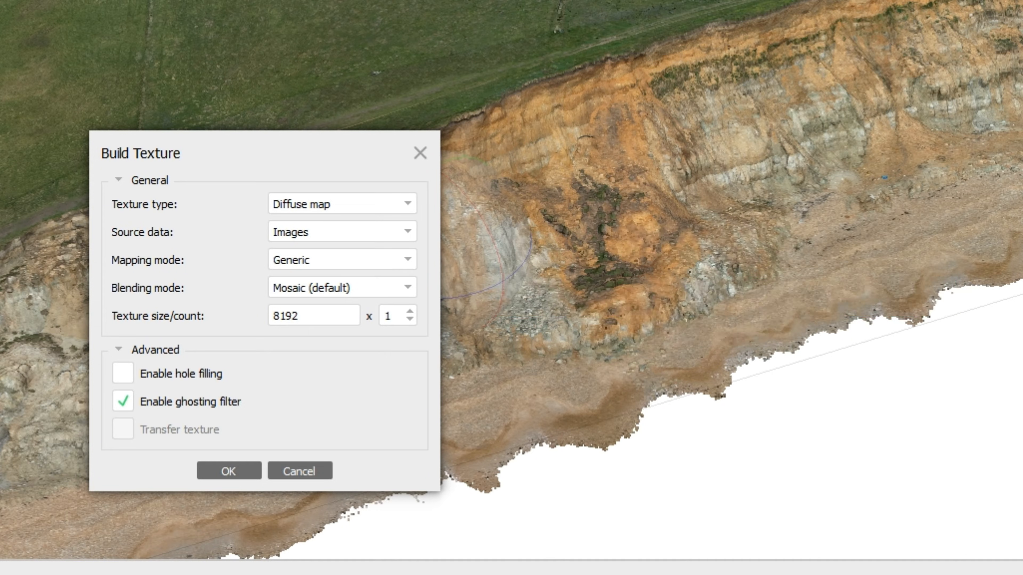
click(357, 234)
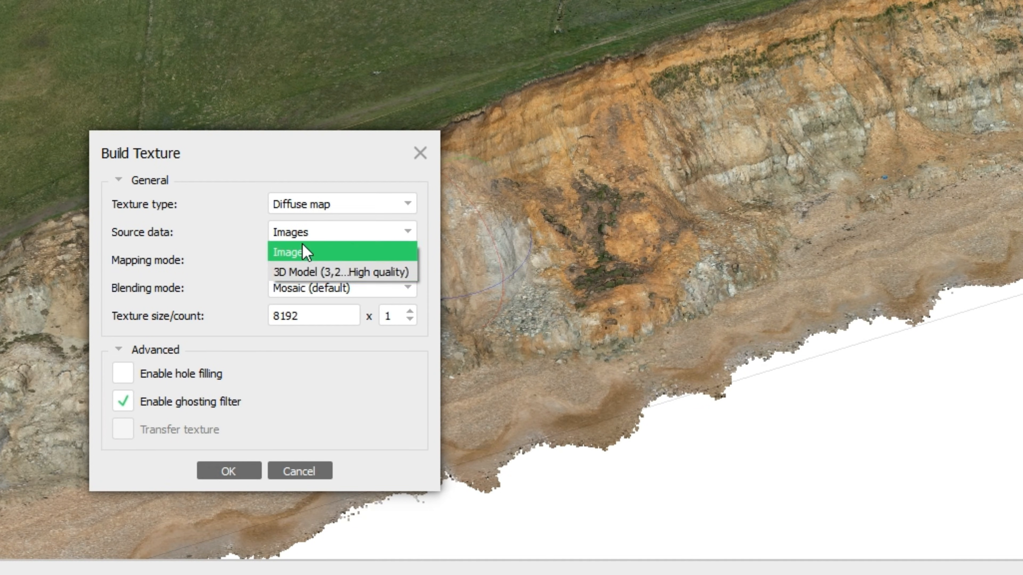
click(313, 228)
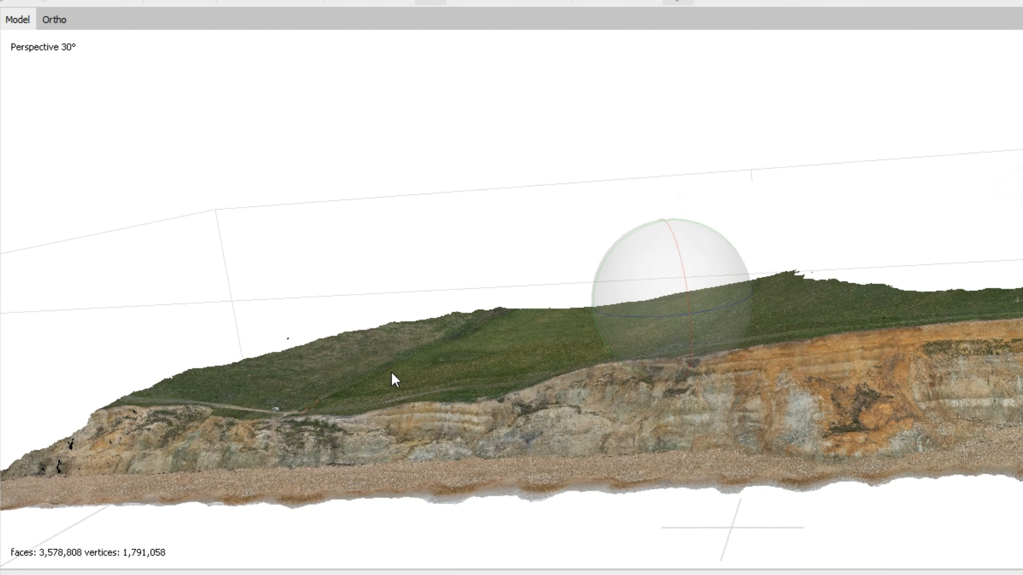
- Inspect the texture detail on the model's cliff face, especially the orange slumped section with boulders and vegetation
drag(394, 379, 729, 290)
drag(884, 307, 906, 335)
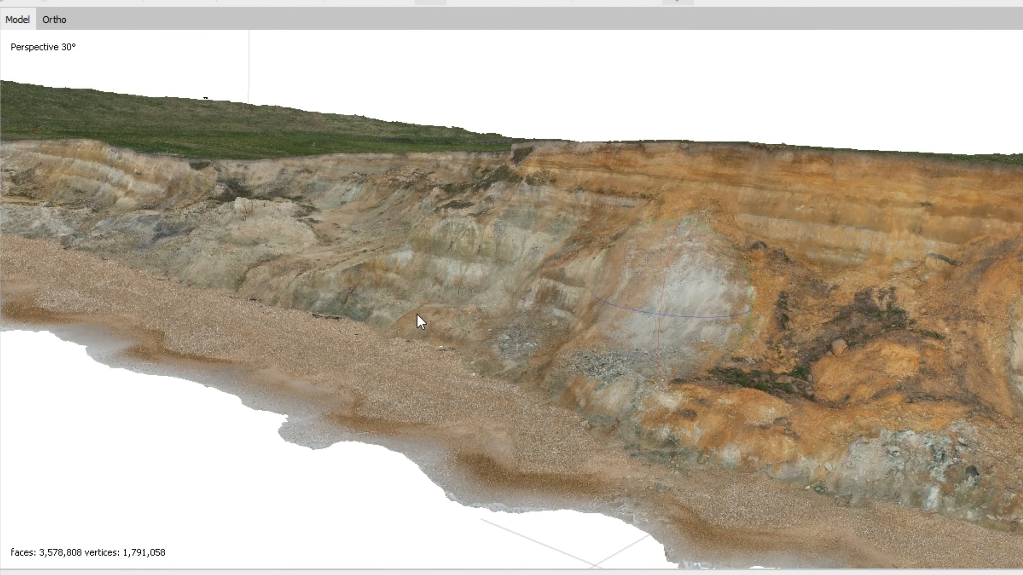
drag(416, 313, 710, 323)
scroll(710, 323, up, 10)
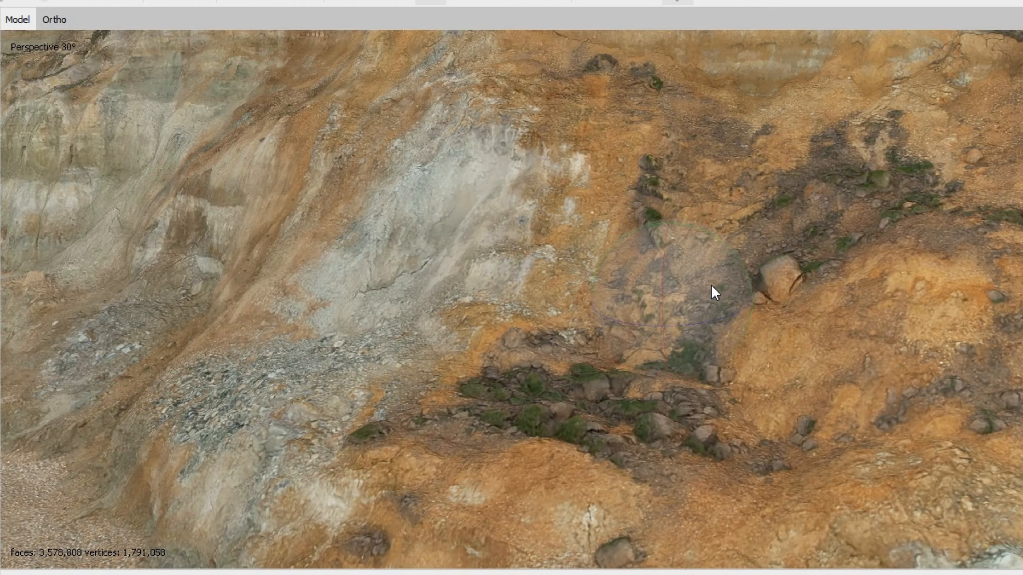
scroll(715, 291, down, 5)
scroll(826, 328, down, 2)
drag(839, 336, 877, 308)
scroll(875, 302, up, 2)
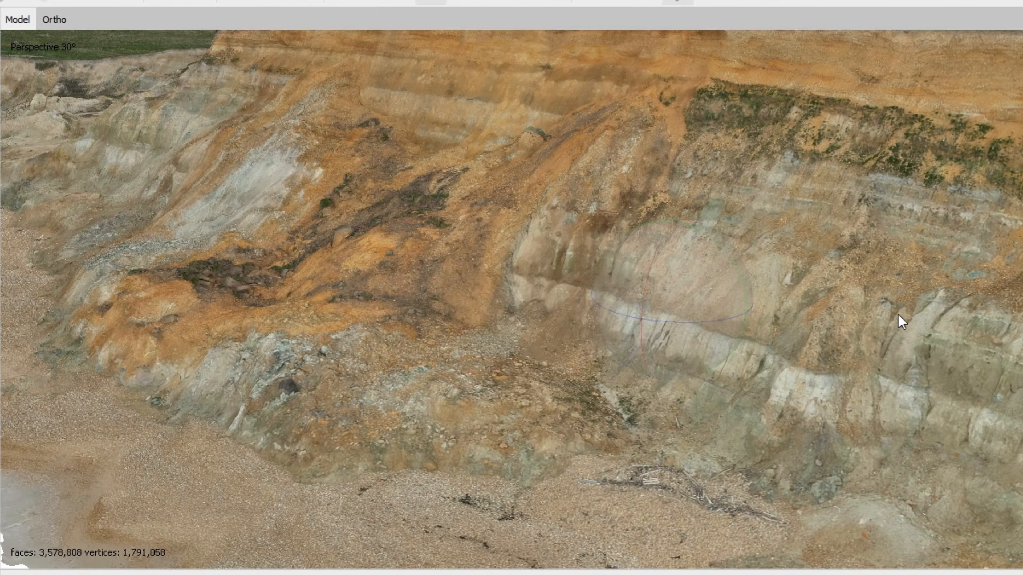
- Examine the textured shingle beach, its seaward edge and the debris at the foot of the cliff
scroll(900, 320, down, 1)
middle_drag(838, 368, 724, 331)
scroll(724, 331, up, 4)
scroll(649, 370, down, 5)
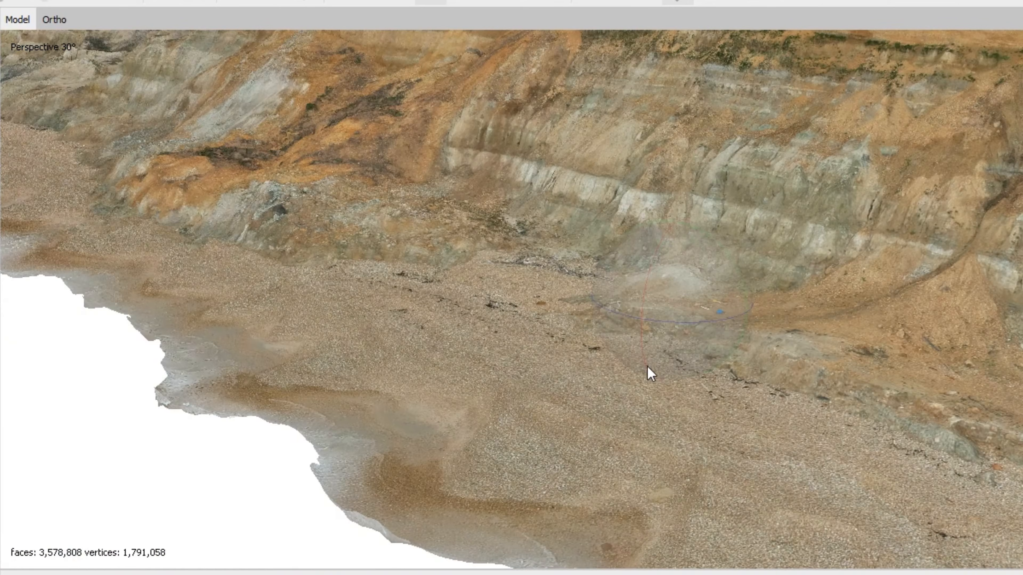
drag(392, 286, 502, 366)
scroll(653, 404, up, 2)
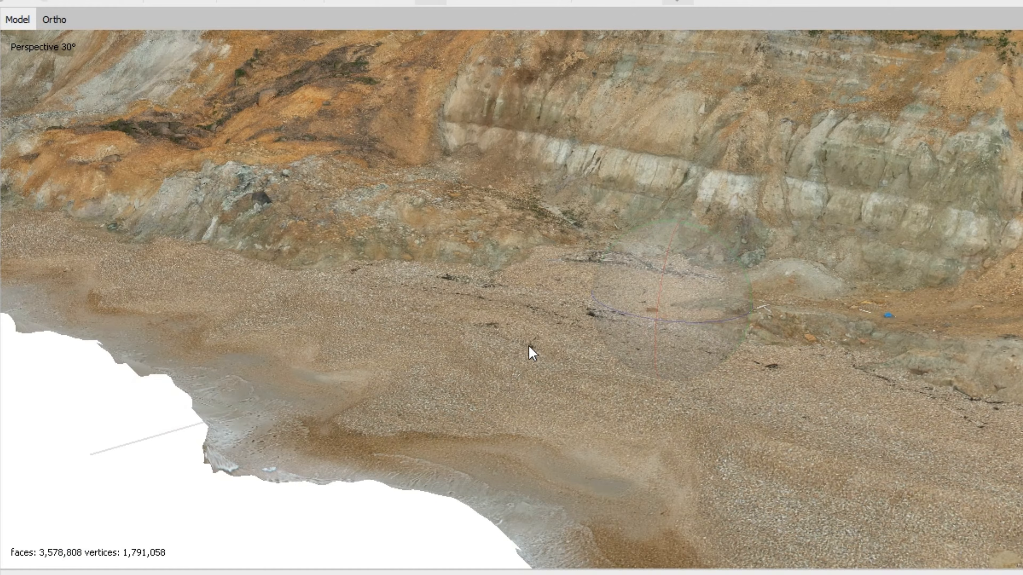
drag(519, 387, 632, 335)
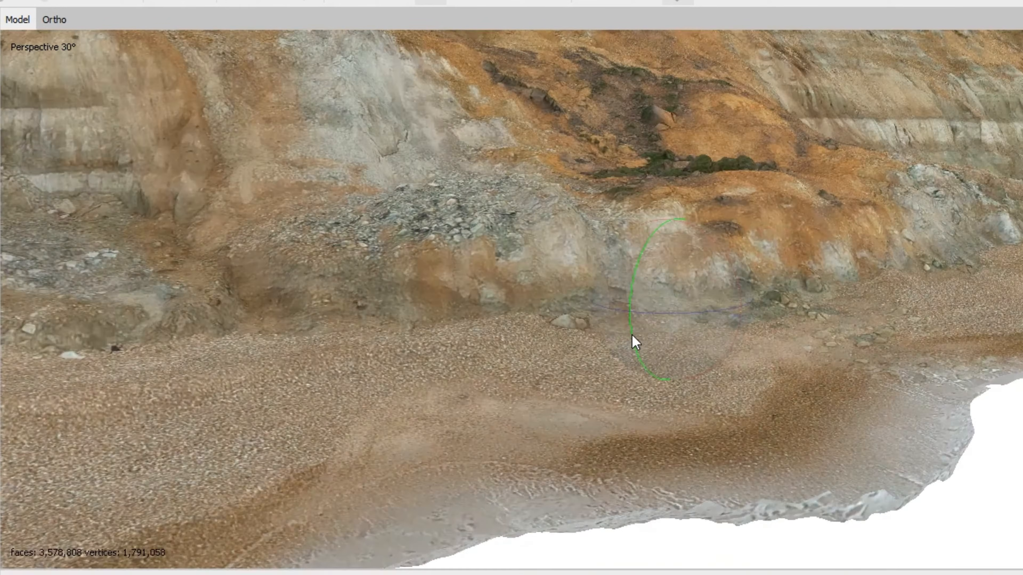
scroll(632, 340, down, 3)
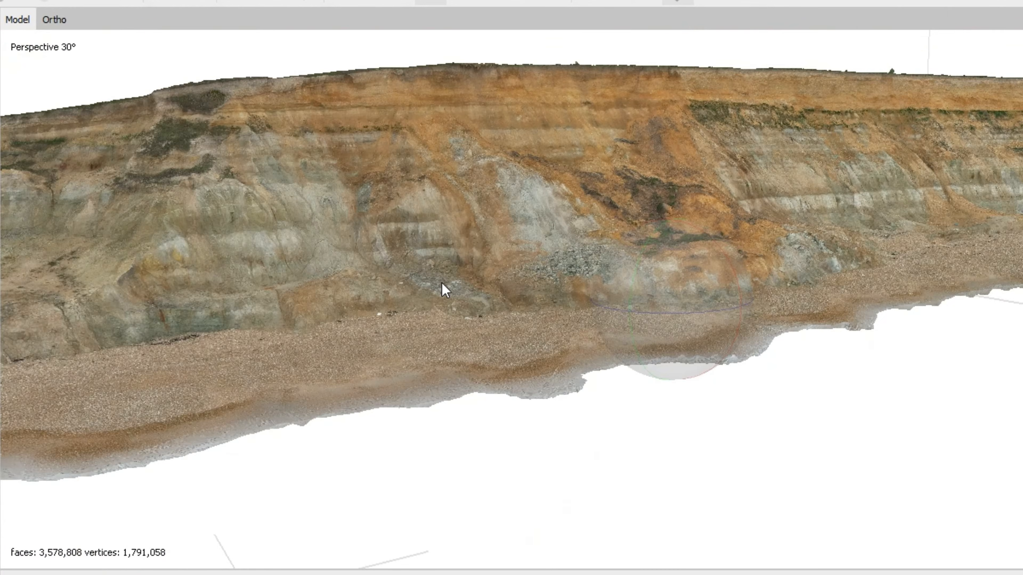
- Review the textured model along the whole coastline, including the grassland path, cliff edge and far end of the beach
drag(441, 282, 592, 345)
drag(849, 201, 840, 365)
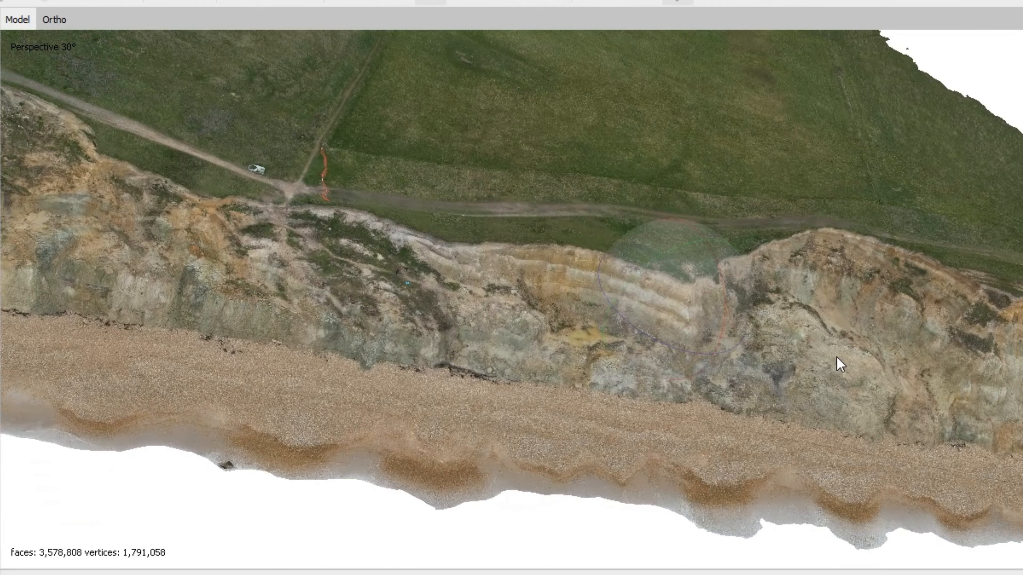
drag(840, 365, 778, 347)
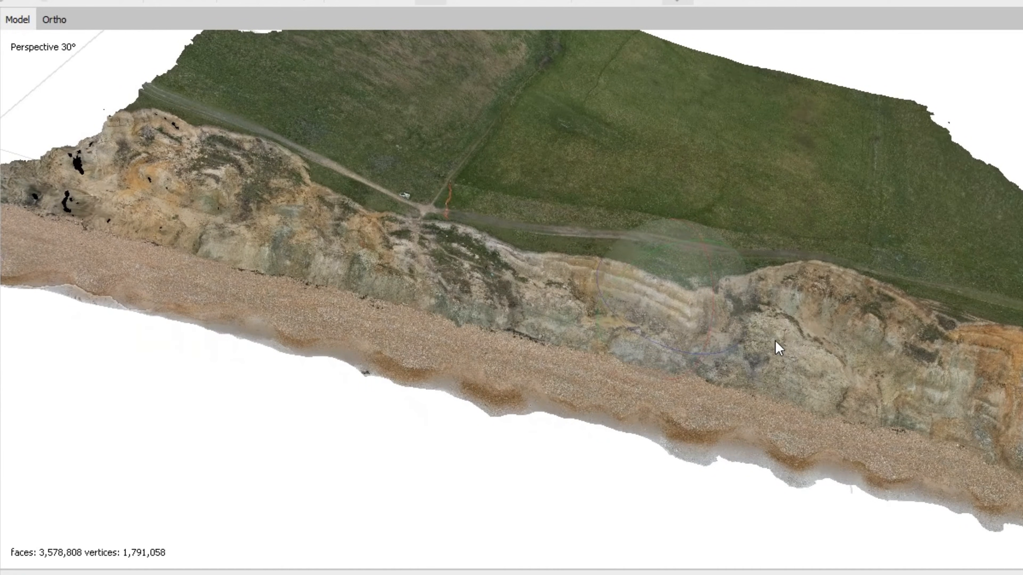
drag(954, 393, 743, 319)
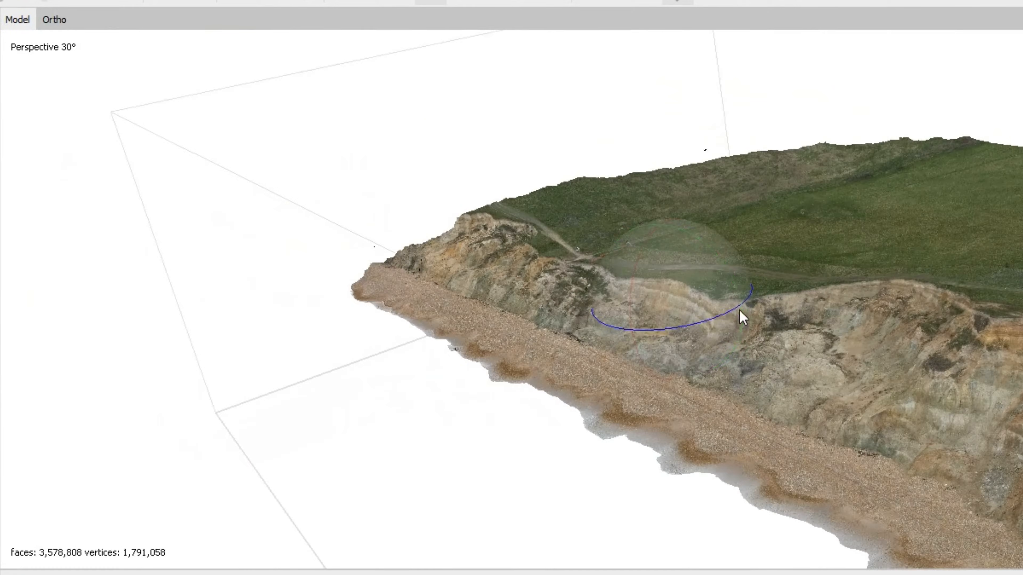
drag(794, 338, 628, 287)
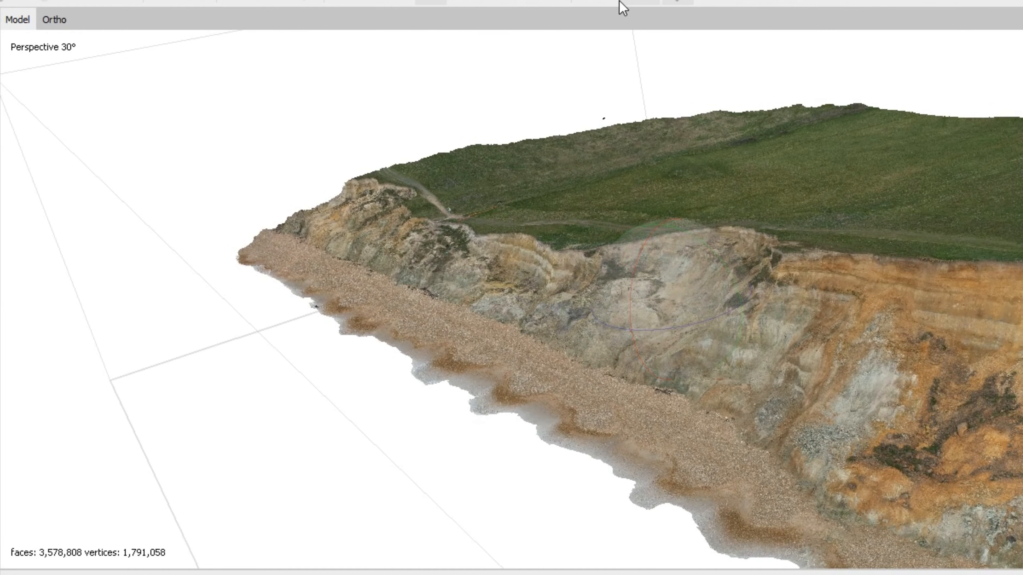
- Show the camera positions over the textured model, examine the flight coverage from above and the side, and hide them again
click(630, 3)
drag(652, 222, 653, 348)
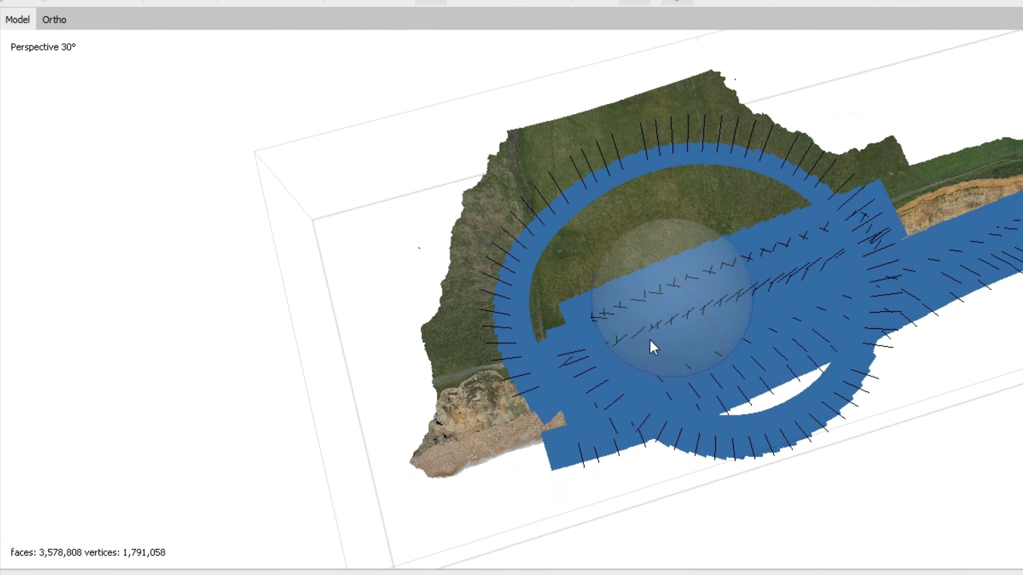
drag(653, 348, 754, 457)
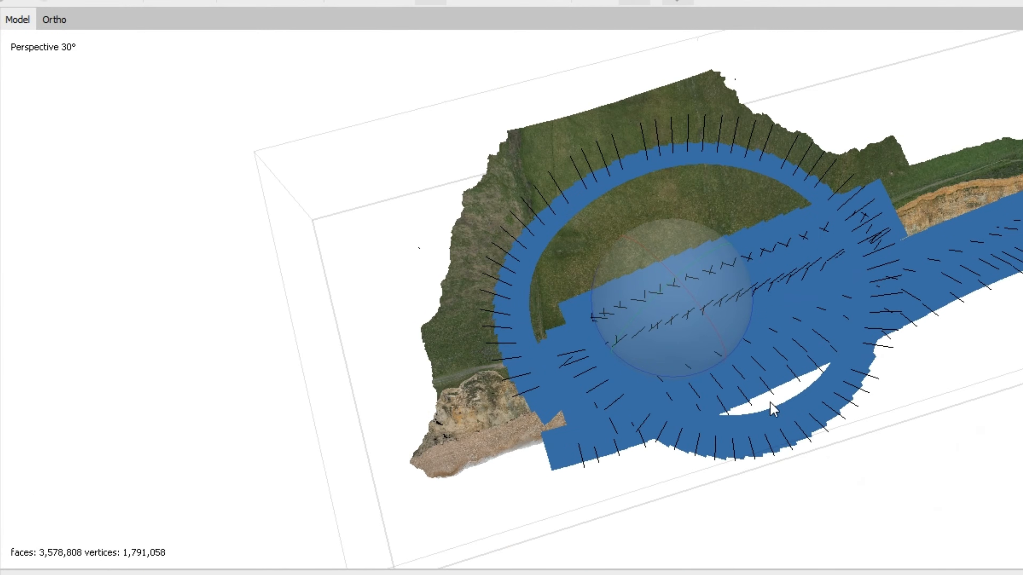
drag(696, 494, 617, 359)
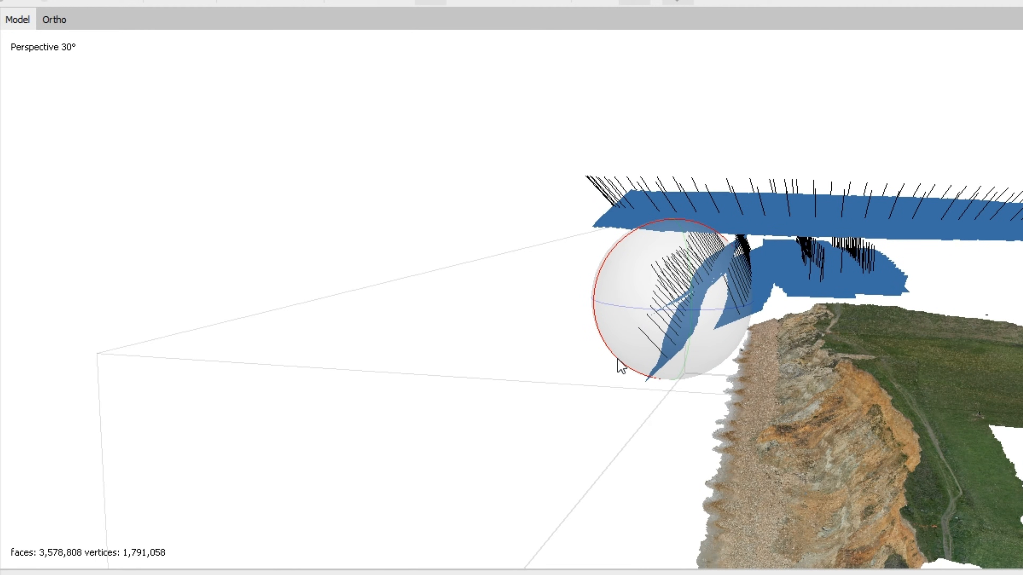
click(635, 2)
- Inspect the textured cliff without cameras from the beach side, obliquely and from above
drag(777, 355, 407, 371)
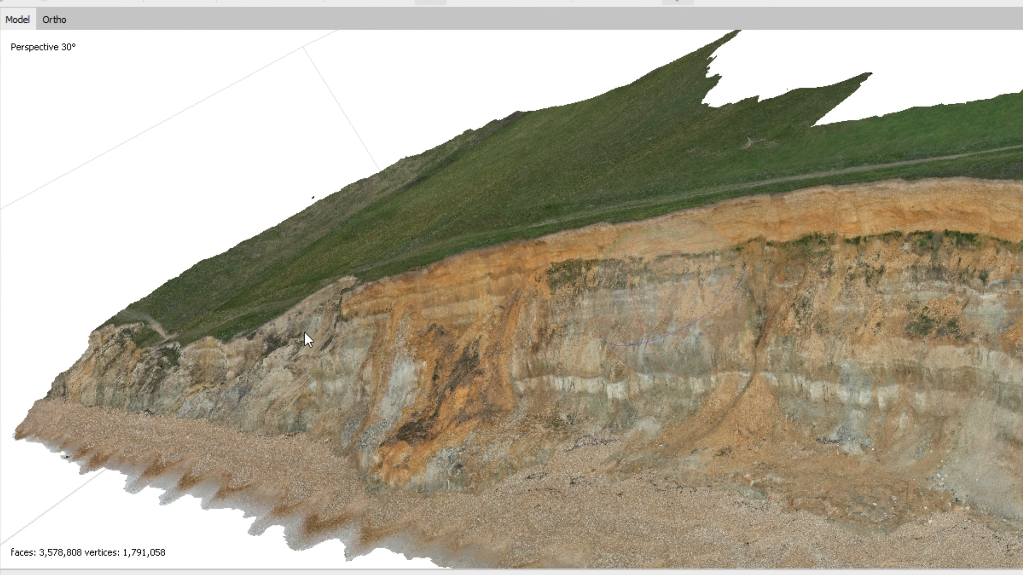
drag(304, 333, 448, 480)
drag(479, 536, 594, 347)
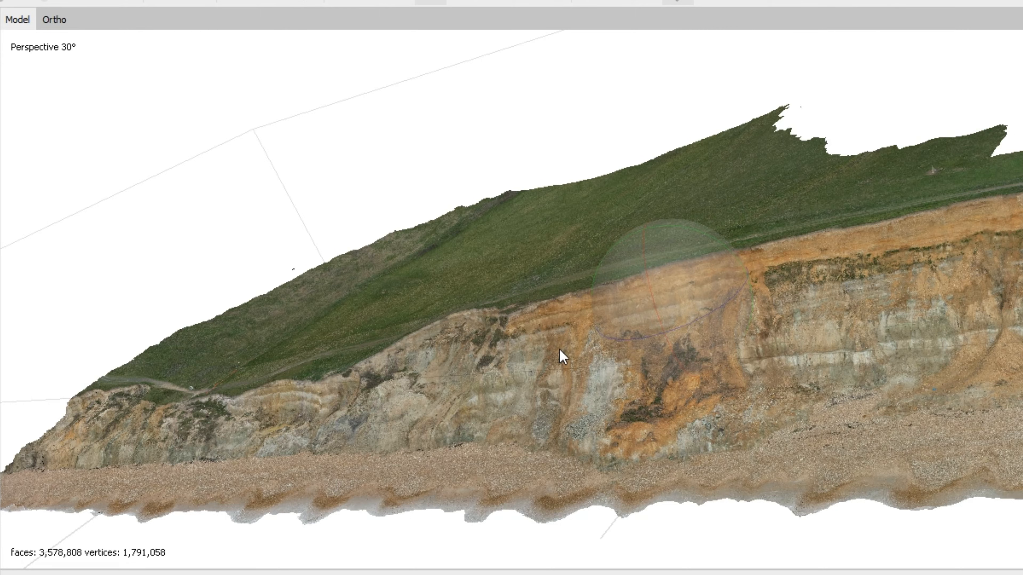
drag(560, 354, 591, 316)
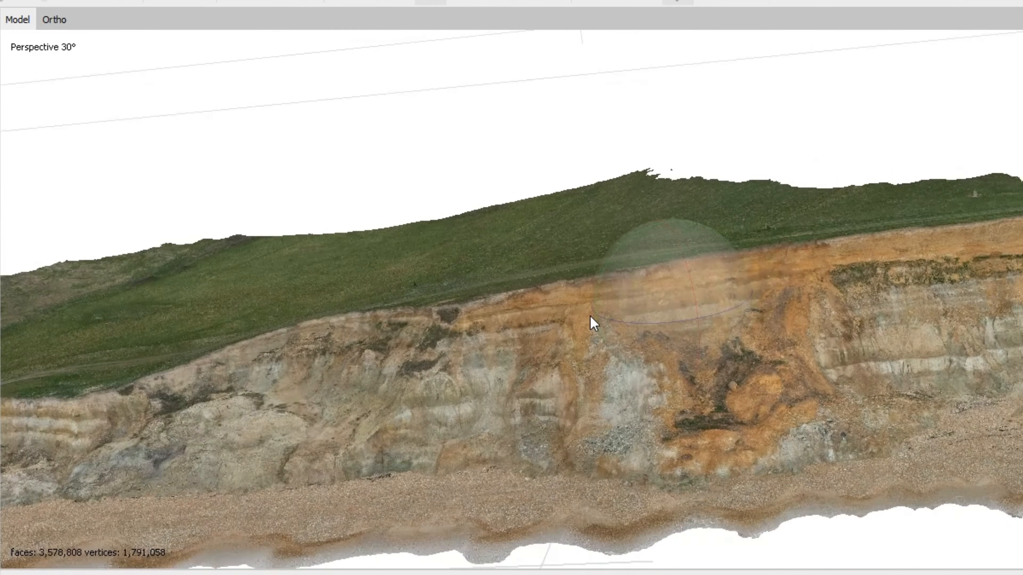
drag(297, 256, 659, 472)
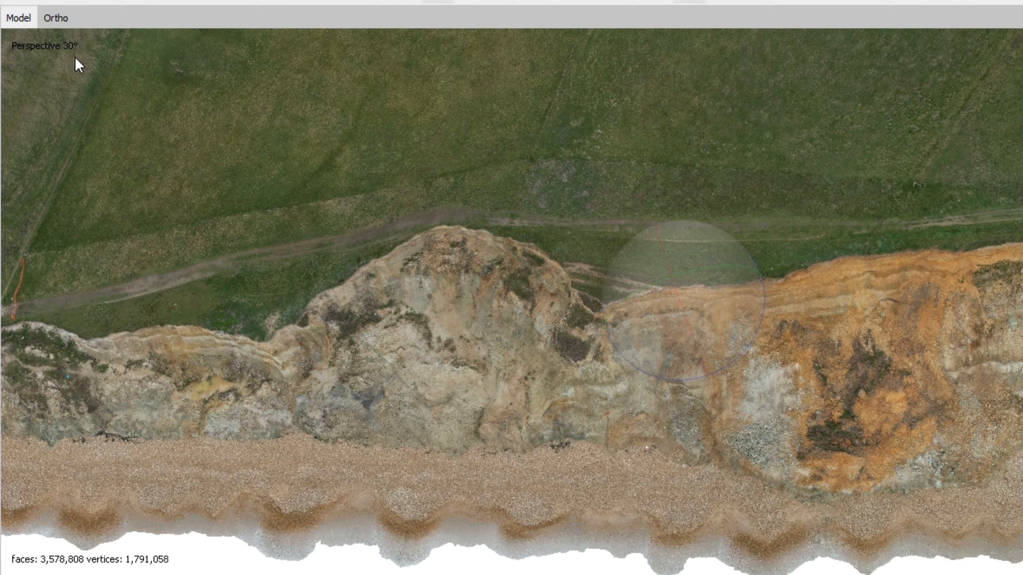
- Open the orthographic DEM view and examine the extent of the cliff, grassland and beach
click(53, 24)
drag(406, 218, 319, 202)
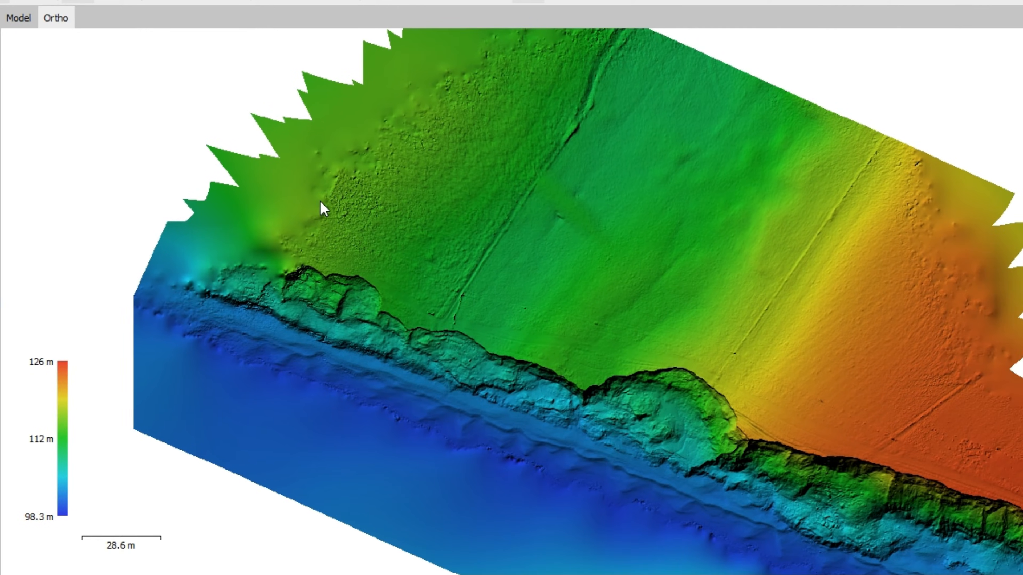
drag(544, 353, 425, 308)
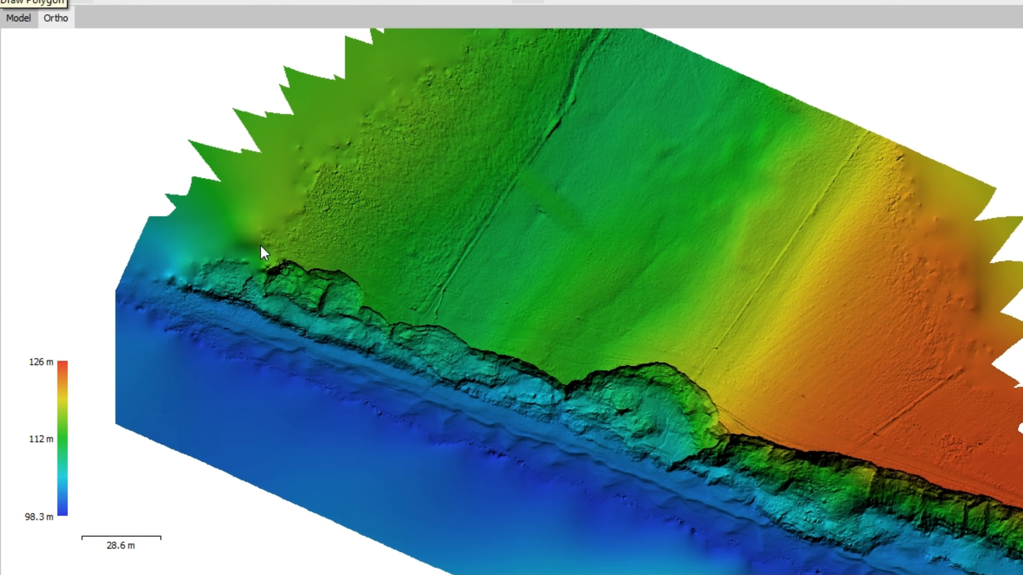
scroll(261, 247, up, 4)
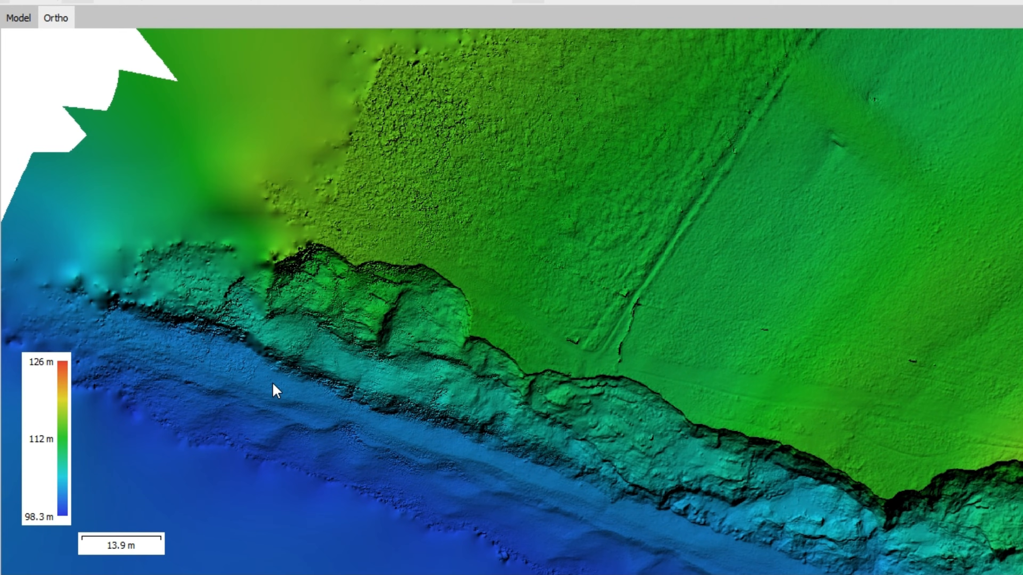
scroll(276, 380, down, 5)
drag(671, 475, 646, 415)
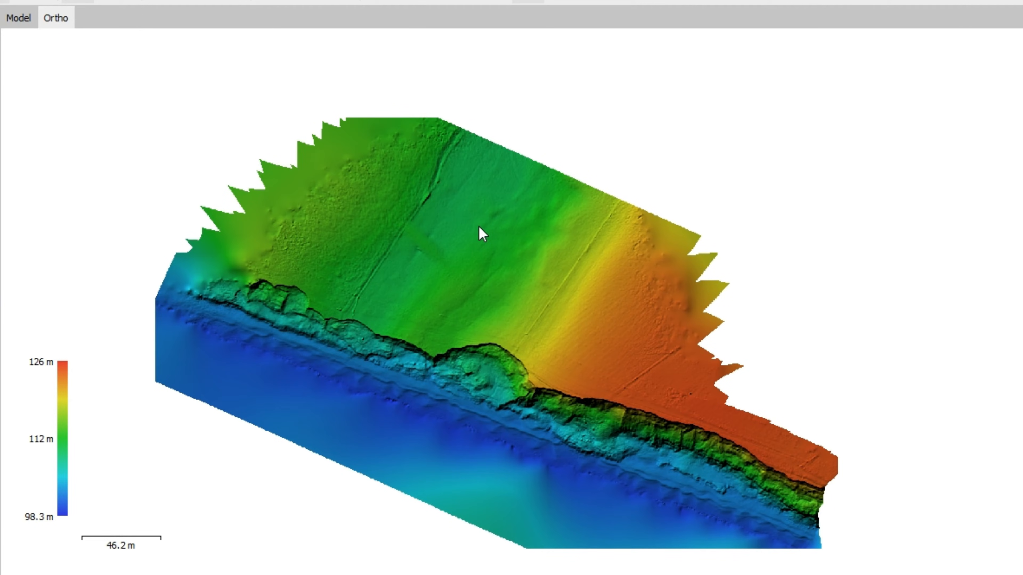
- Start a polygon on the DEM from the beach across the cliff, along the grassland behind the edge, and down across the far end
scroll(263, 267, up, 3)
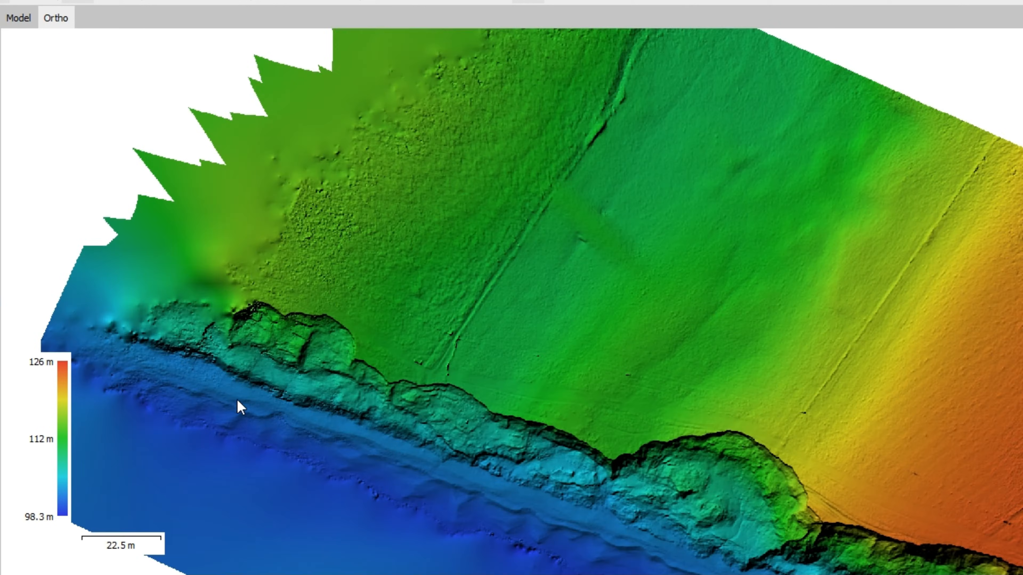
scroll(237, 397, up, 2)
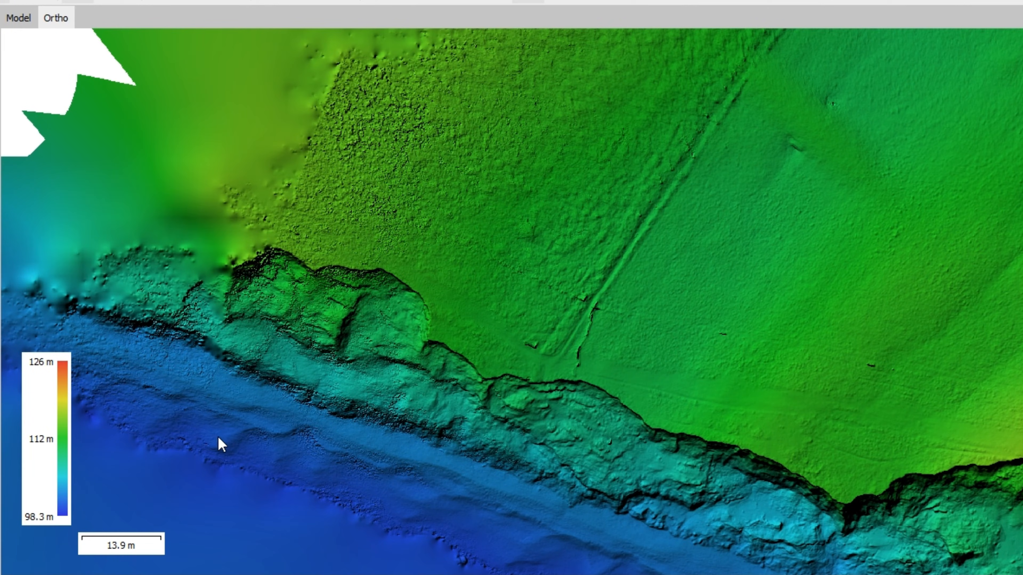
click(207, 443)
scroll(229, 371, down, 3)
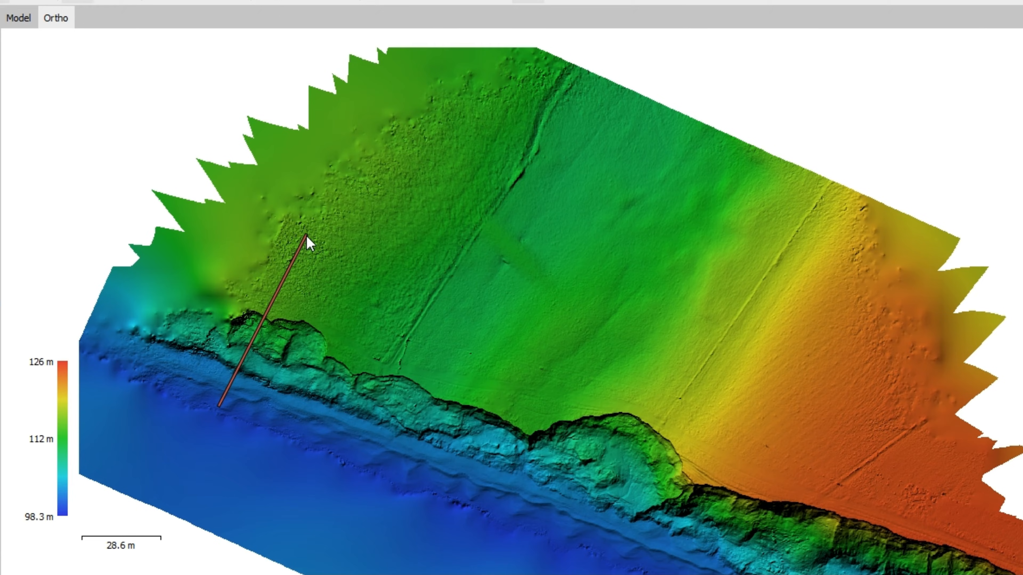
click(308, 233)
scroll(263, 217, down, 3)
scroll(262, 217, up, 3)
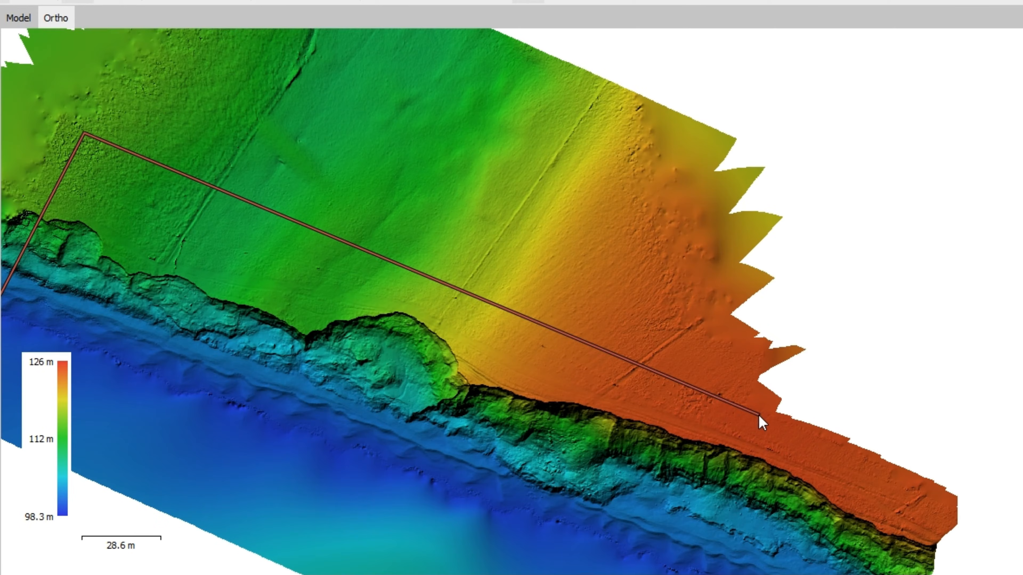
click(806, 430)
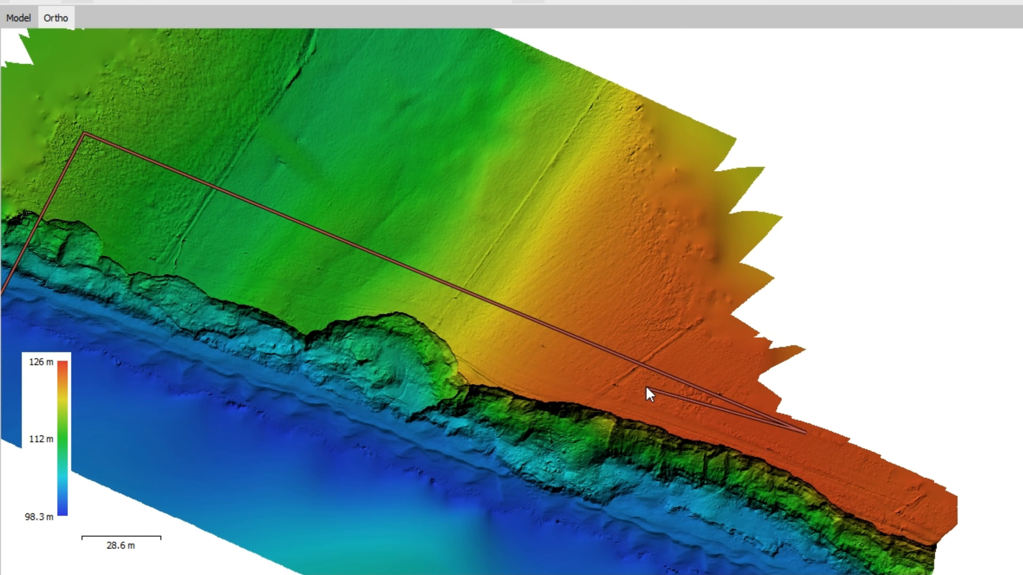
scroll(765, 431, up, 2)
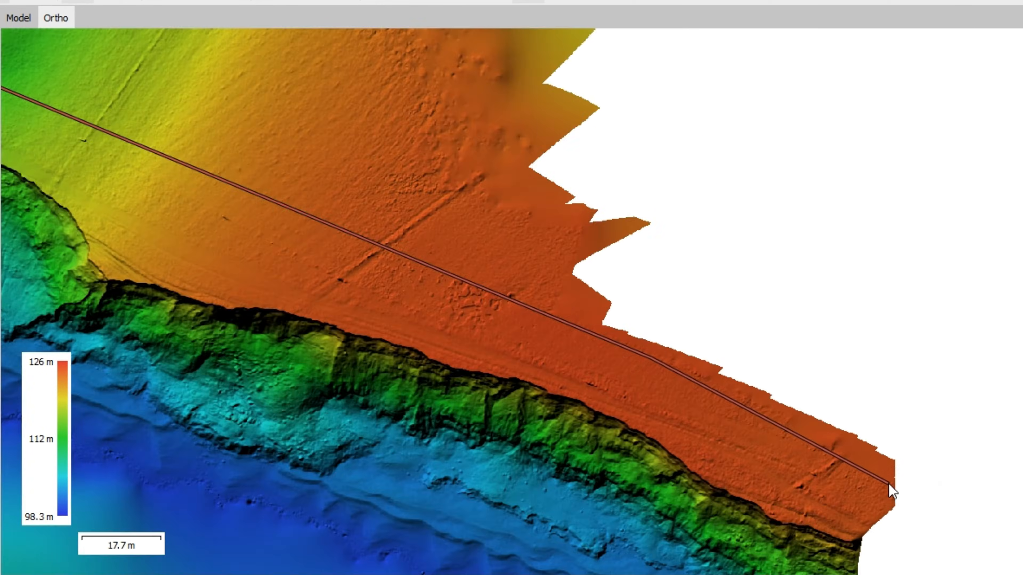
click(876, 482)
scroll(850, 476, down, 1)
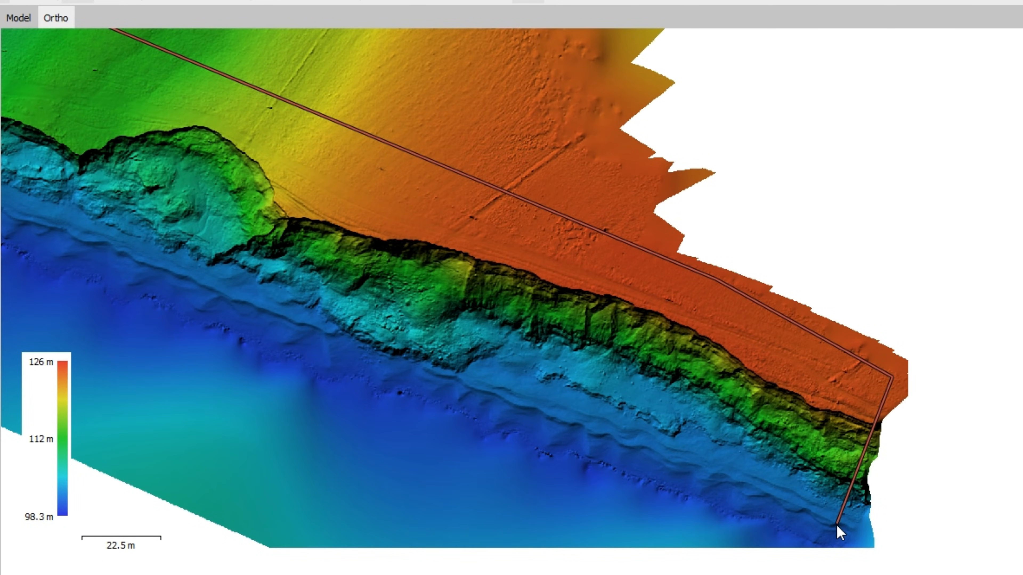
click(833, 547)
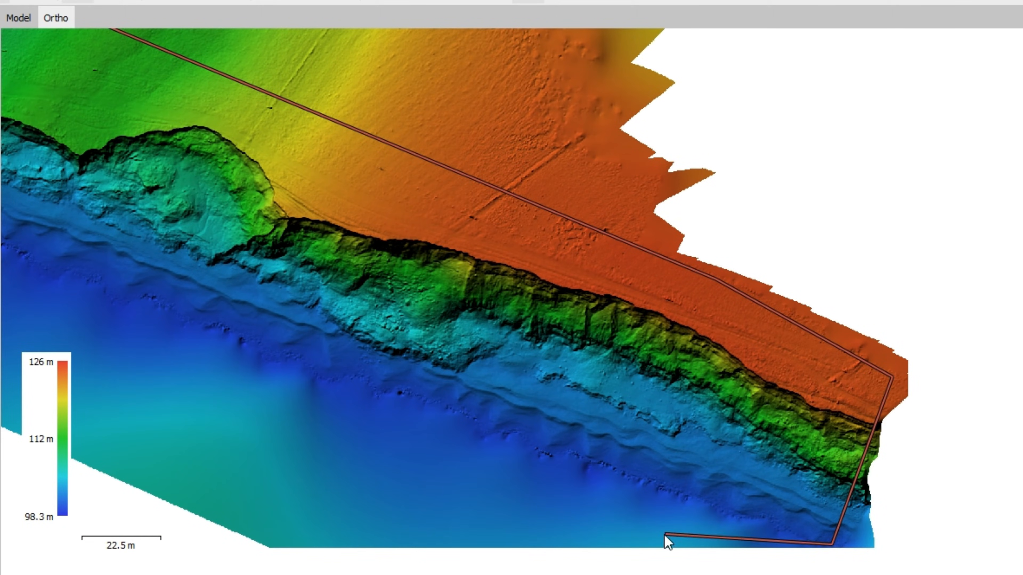
- Trace the polygon's seaward side parallel to the beach, close it at its starting vertex, and accept the shape with label 1
click(657, 535)
scroll(676, 540, down, 2)
scroll(554, 442, up, 4)
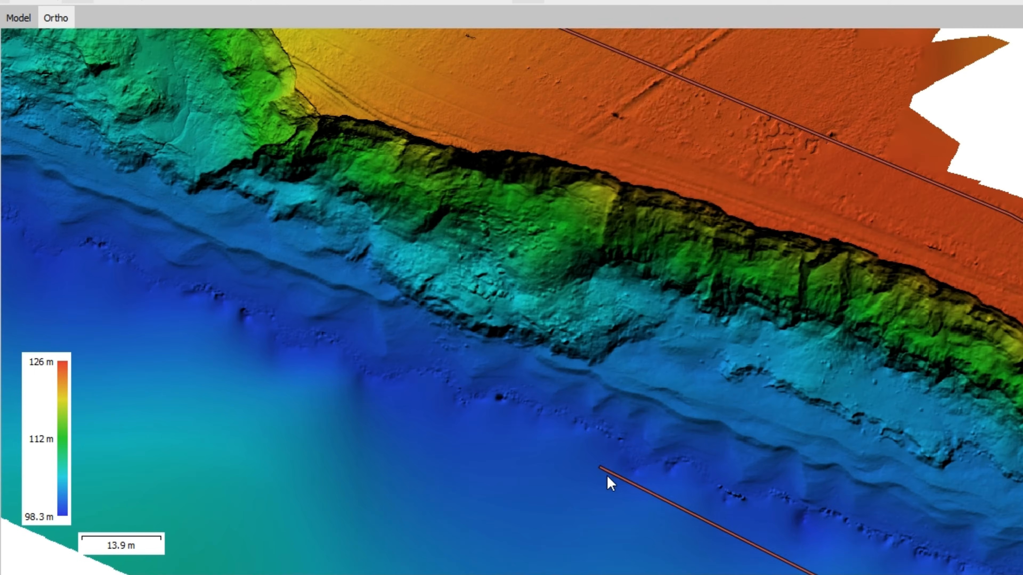
scroll(345, 365, down, 4)
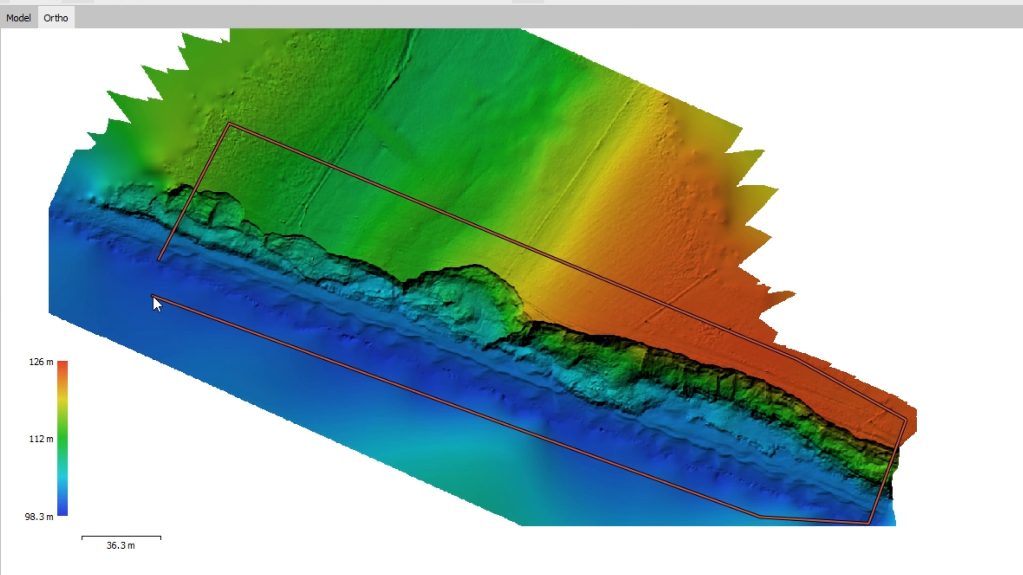
scroll(144, 292, up, 2)
scroll(144, 281, up, 2)
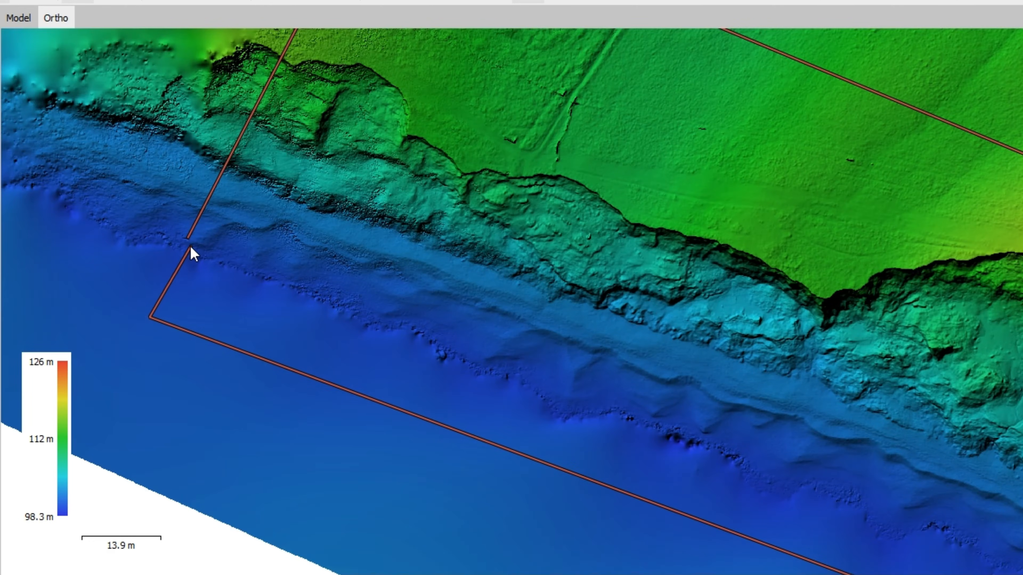
double_click(188, 239)
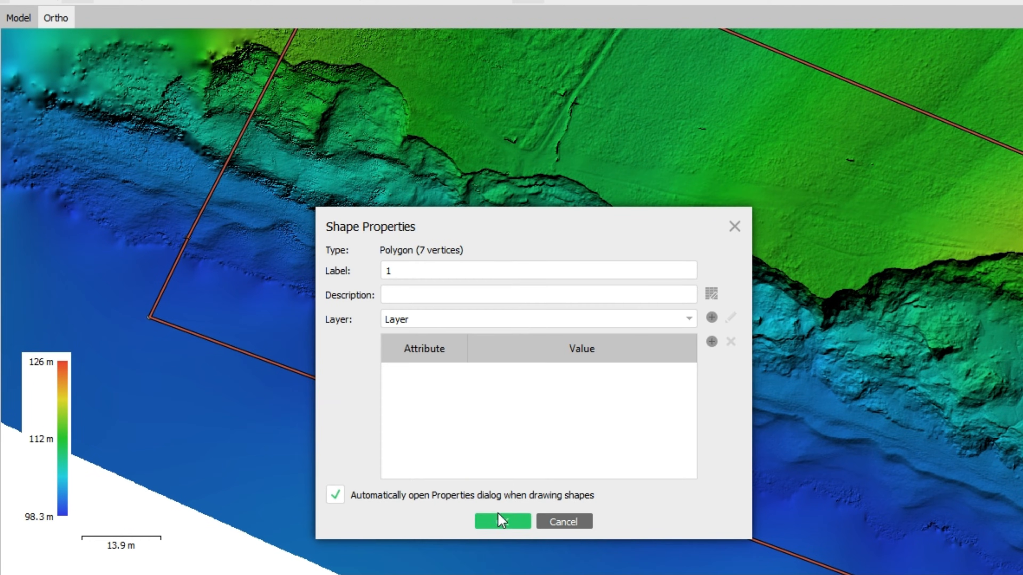
click(523, 521)
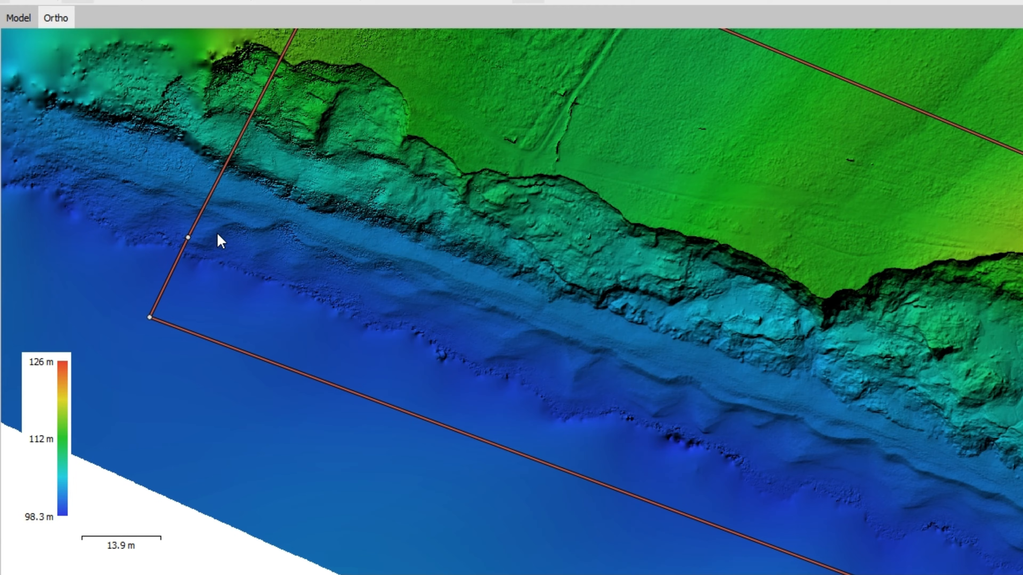
- Set the cliff polygon as the outer boundary and return to the 3D model view
click(202, 212)
key(Escape)
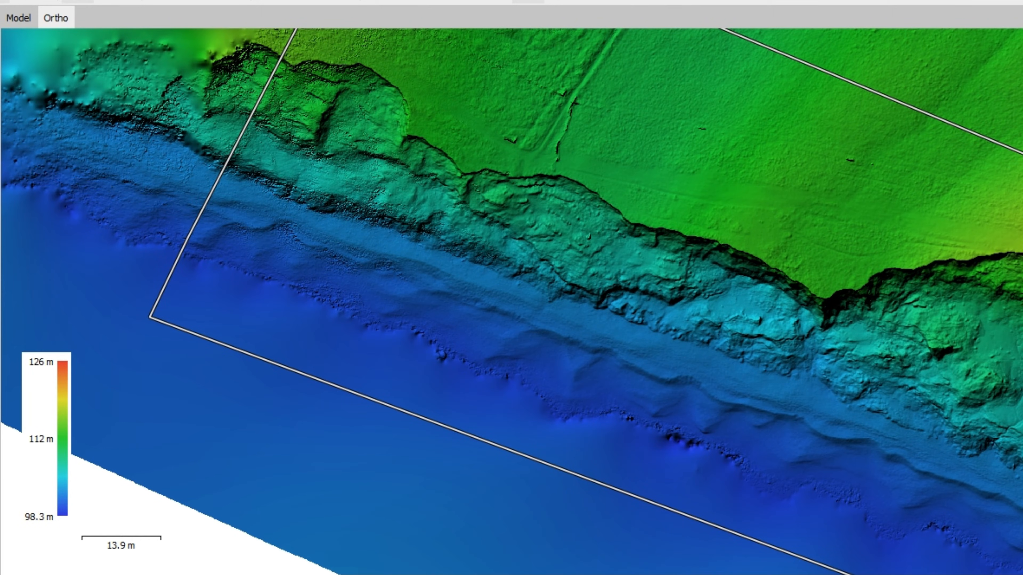
click(222, 173)
right_click(221, 174)
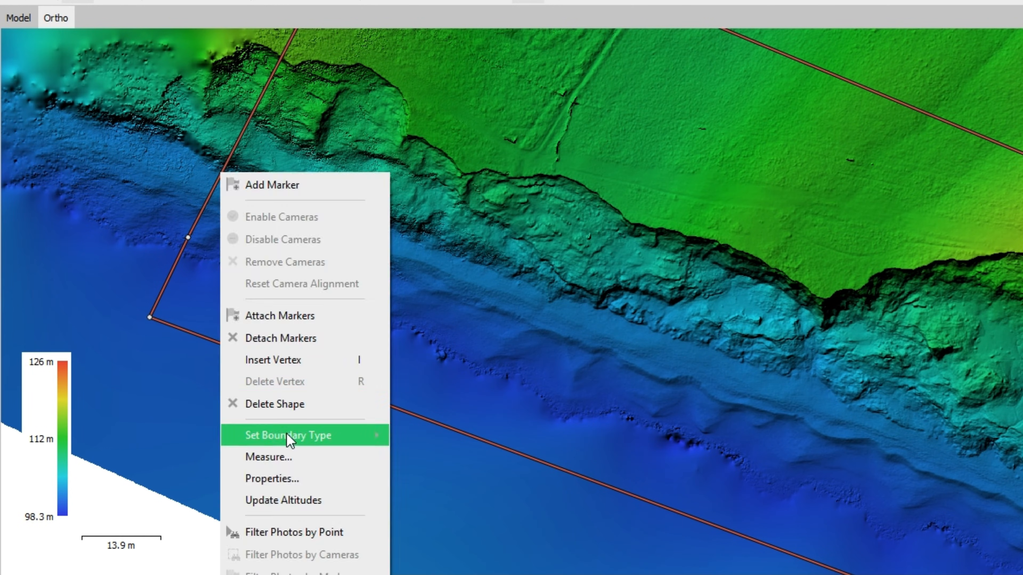
mouse_move(365, 445)
click(463, 458)
scroll(429, 466, down, 4)
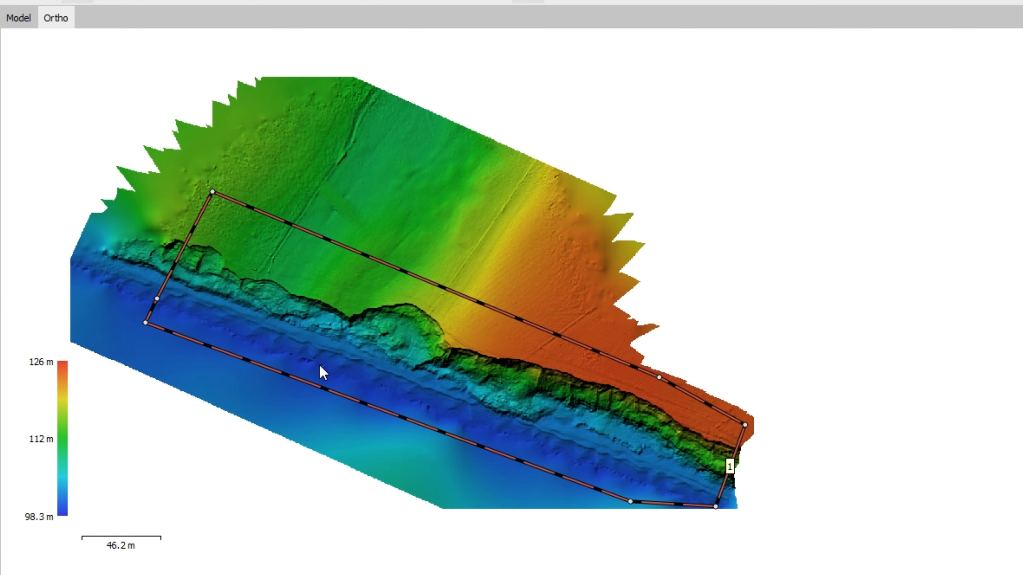
click(18, 22)
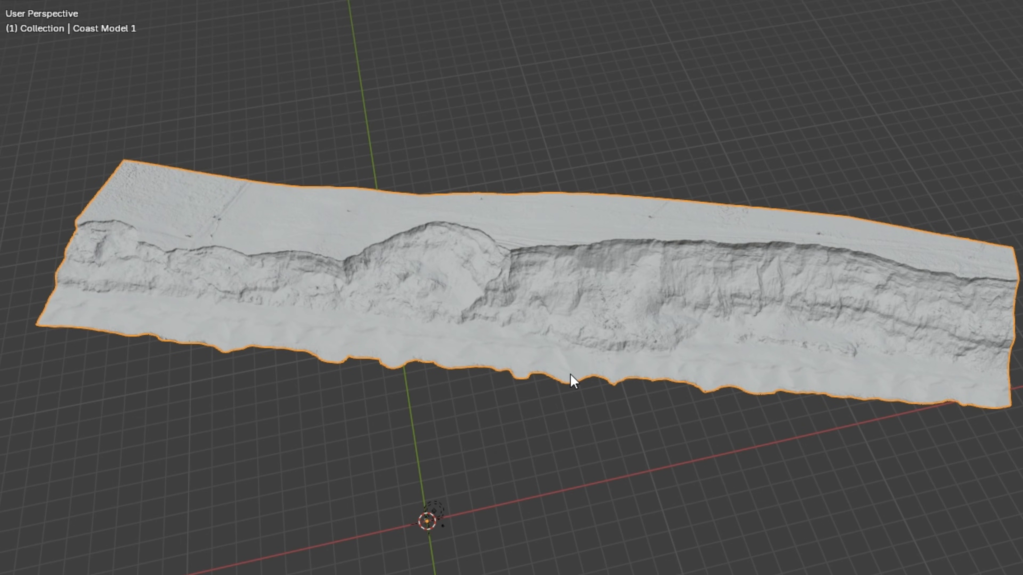
- Switch to Blender and examine the untextured Coast Model 1 from the beach side, above, behind and its ends
middle_drag(785, 350, 699, 353)
scroll(703, 360, up, 5)
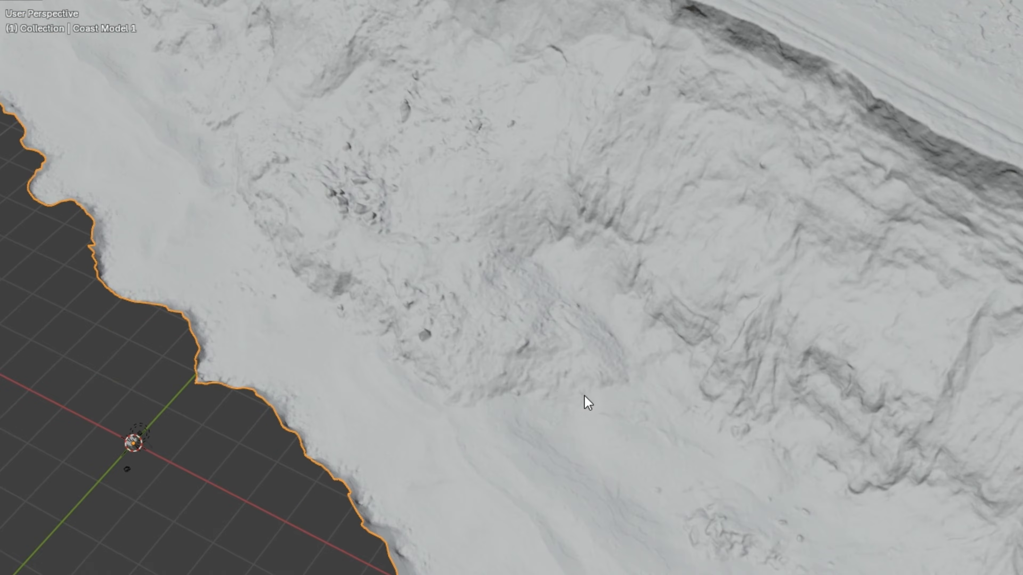
middle_drag(587, 402, 534, 322)
scroll(798, 417, down, 3)
scroll(578, 383, up, 1)
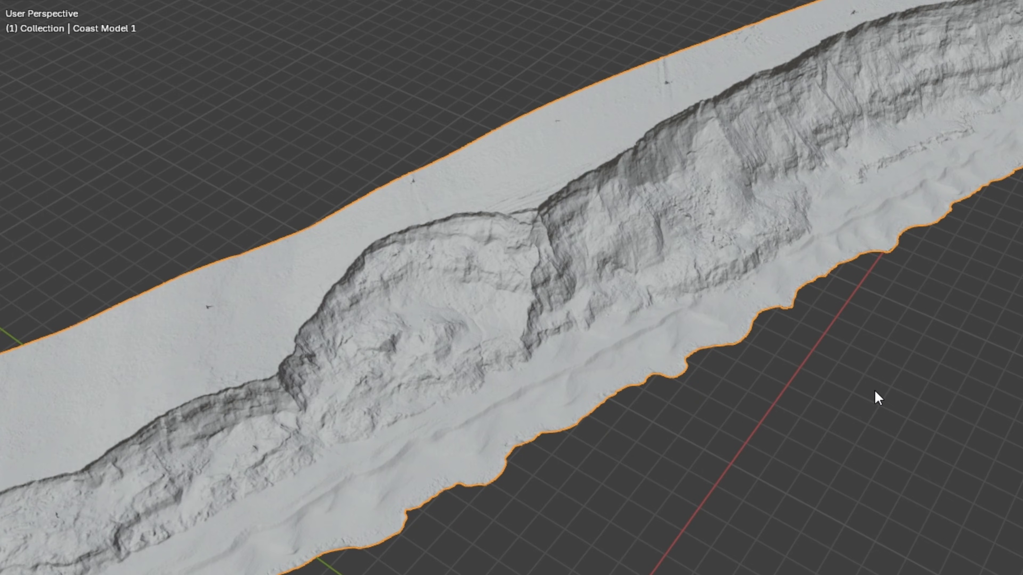
middle_drag(1019, 278, 680, 238)
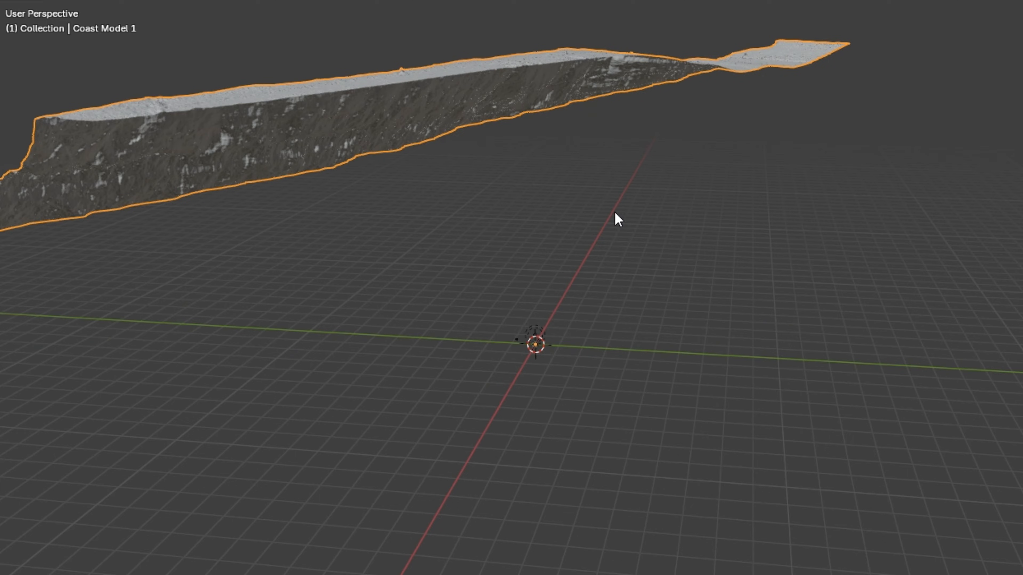
middle_drag(617, 220, 573, 196)
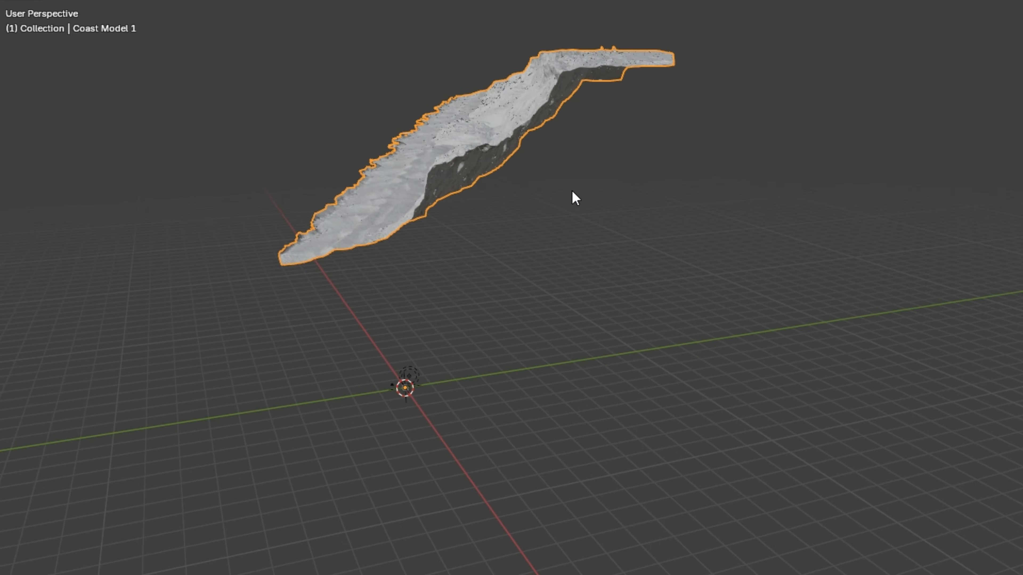
middle_drag(530, 137, 523, 184)
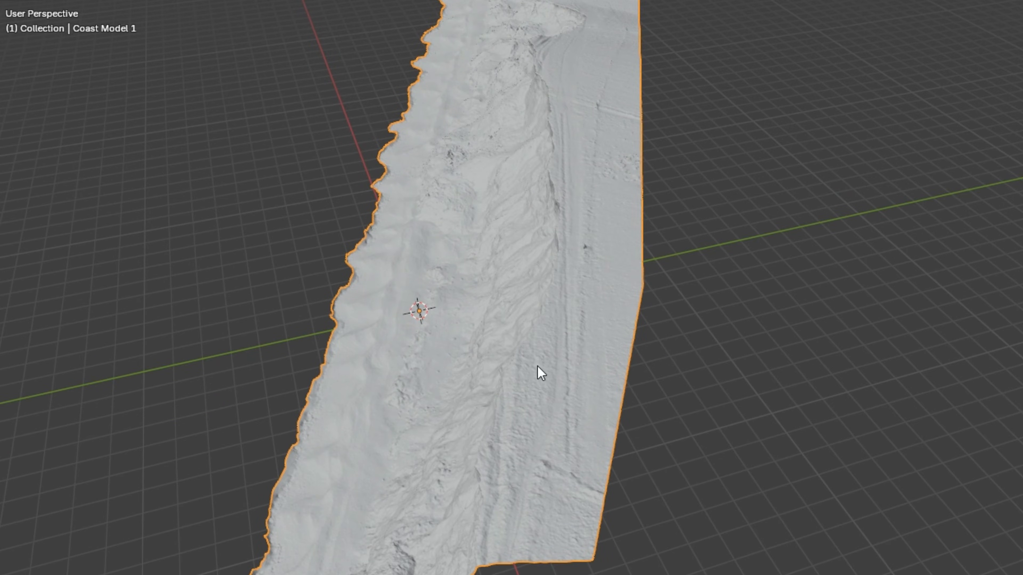
middle_drag(539, 373, 572, 289)
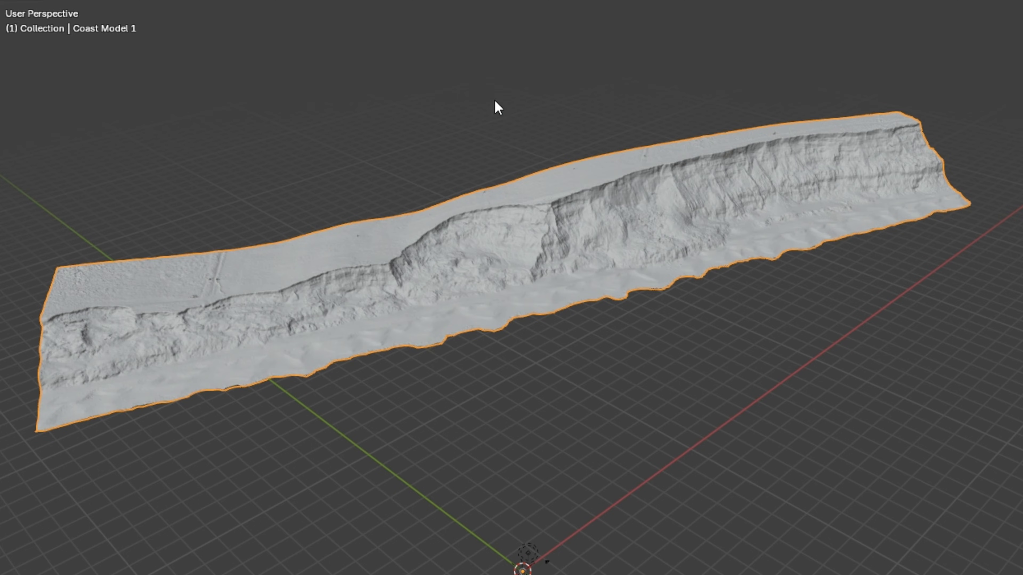
scroll(509, 32, up, 2)
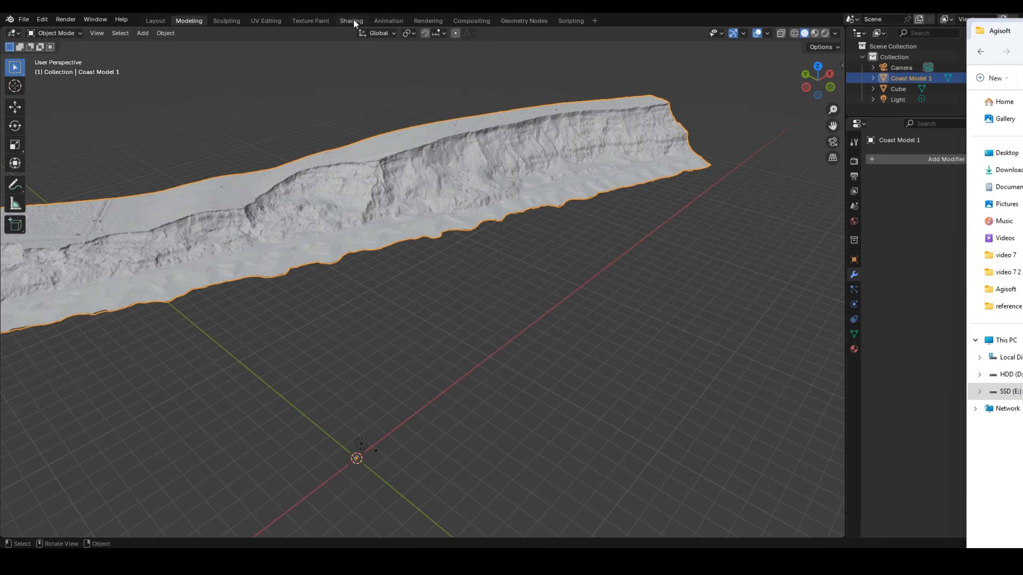
- Show Coast Model 1 with its texture in the Shading workspace and inspect the cliff face, debris, beach and grassland
click(353, 19)
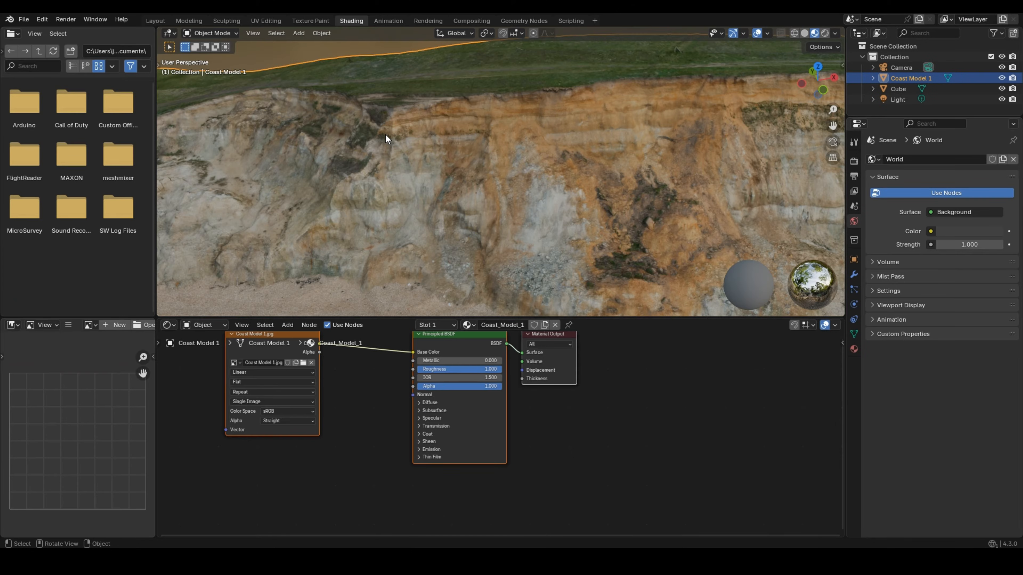
mouse_move(385, 133)
middle_down()
mouse_move(437, 162)
mouse_move(395, 193)
mouse_move(411, 209)
mouse_move(366, 184)
mouse_move(453, 203)
middle_up()
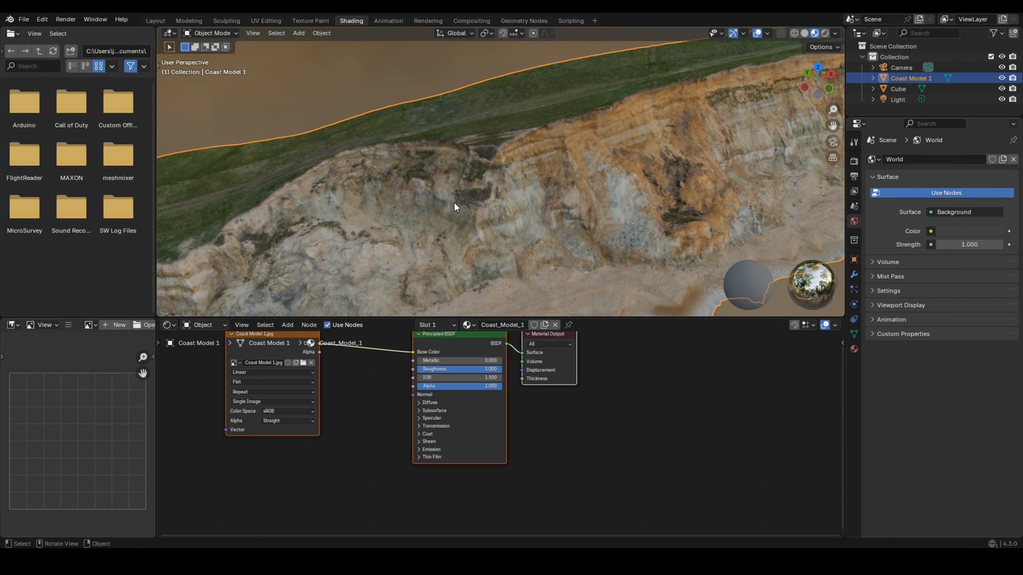
middle_drag(469, 170, 490, 196)
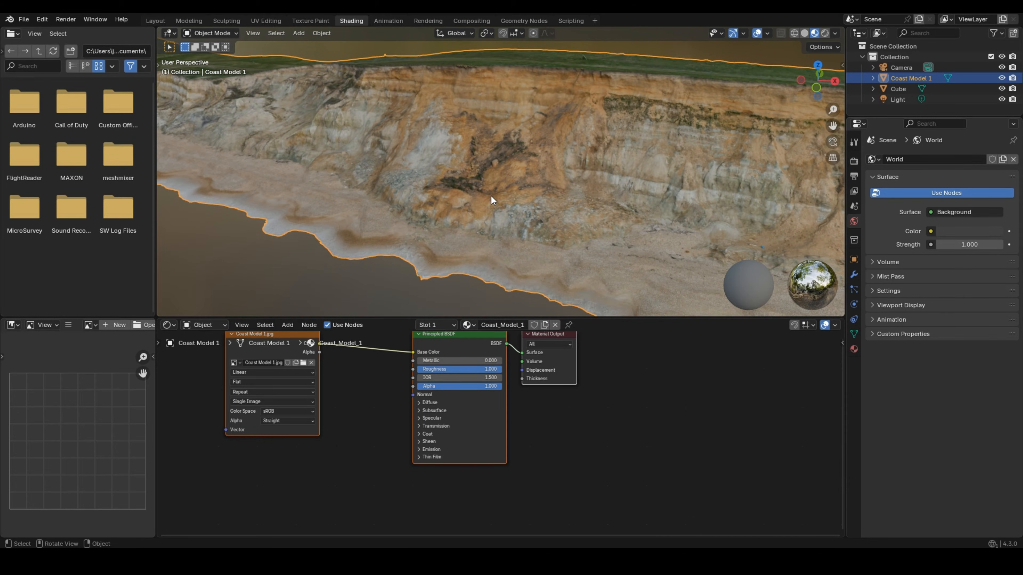
middle_drag(492, 195, 458, 201)
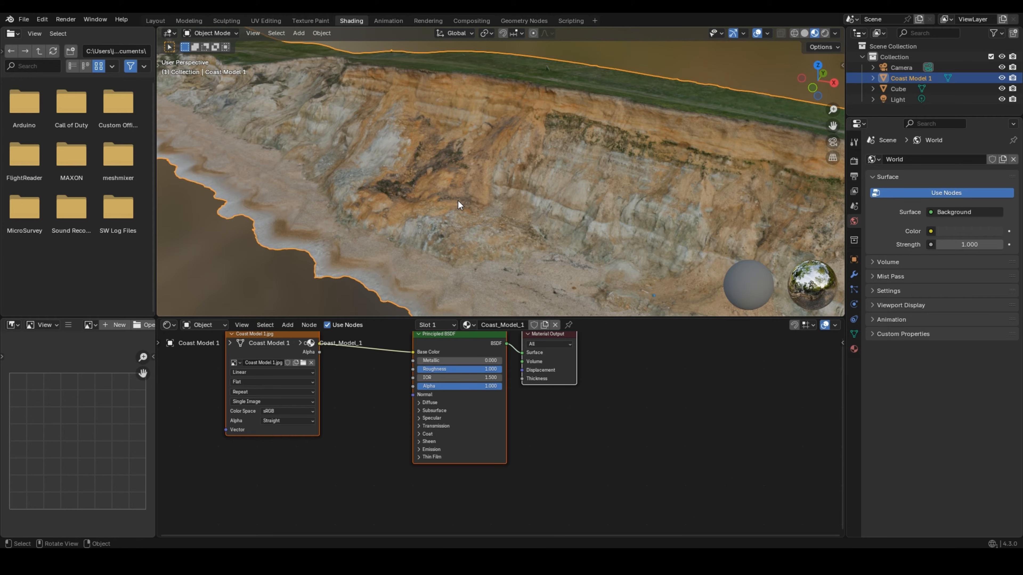
middle_drag(260, 242, 360, 236)
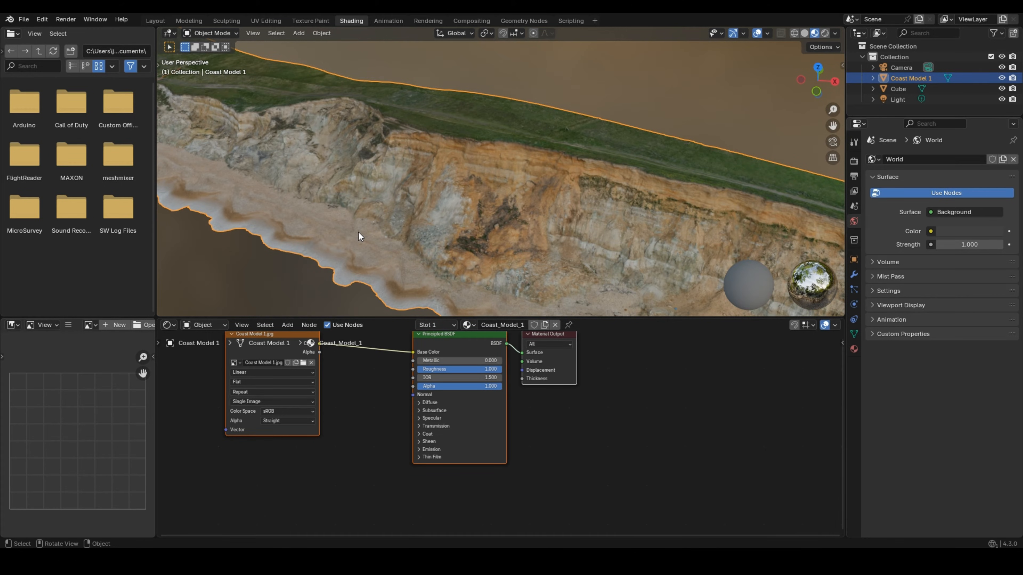
middle_drag(395, 202, 469, 182)
scroll(357, 195, up, 3)
scroll(382, 176, down, 4)
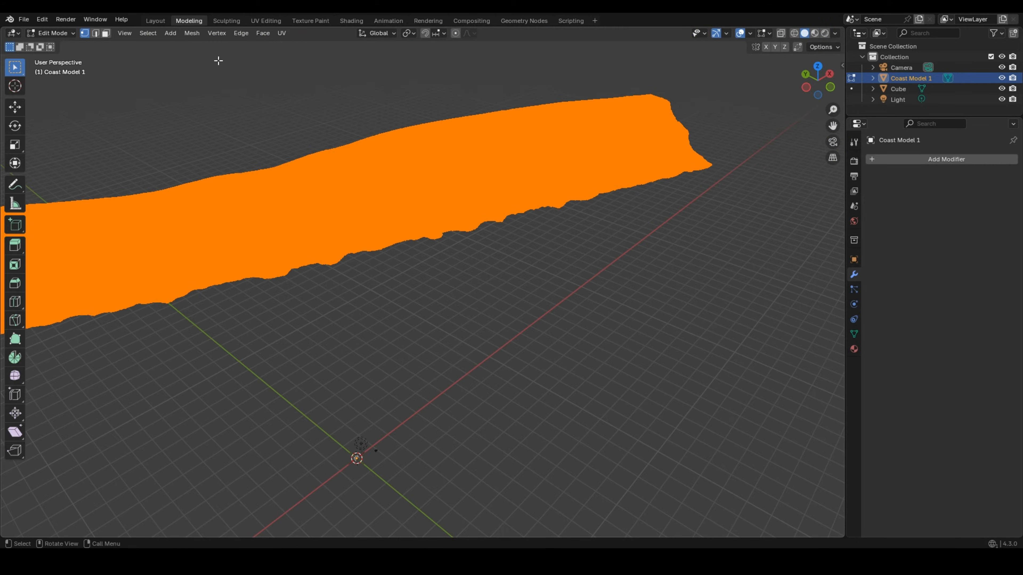
- Return Coast Model 1 from Edit Mode to Object Mode in the Modeling workspace
click(74, 34)
click(78, 41)
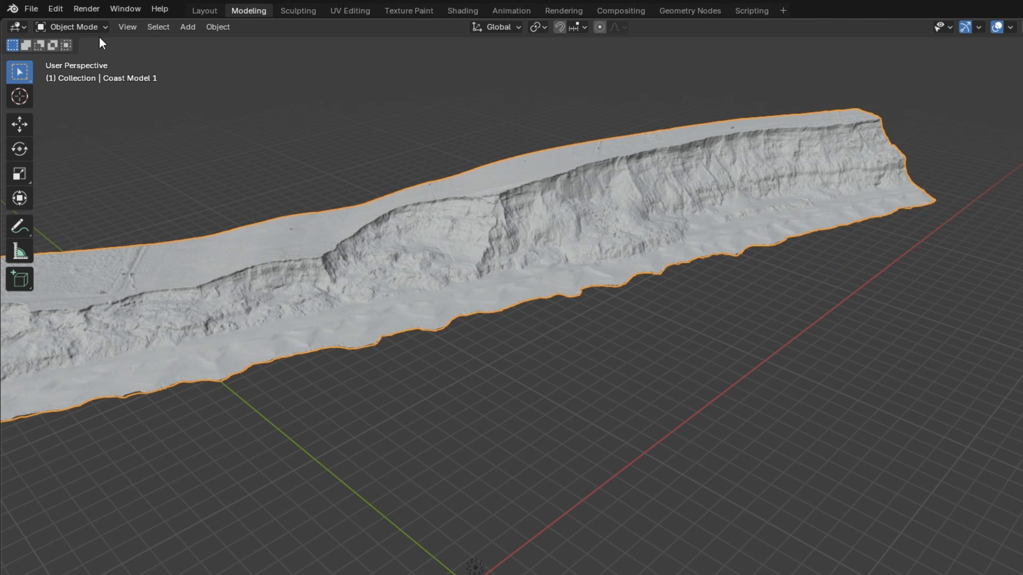
- In Edit Mode, clear the selection, select the linked main body of Coast Model 1, and invert the selection to target loose pieces
click(93, 27)
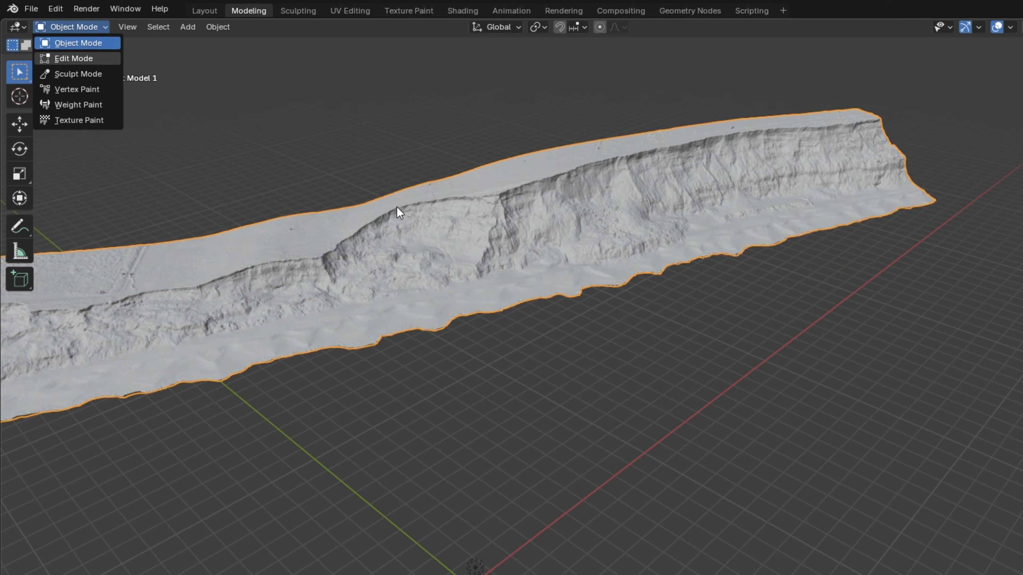
key(Tab)
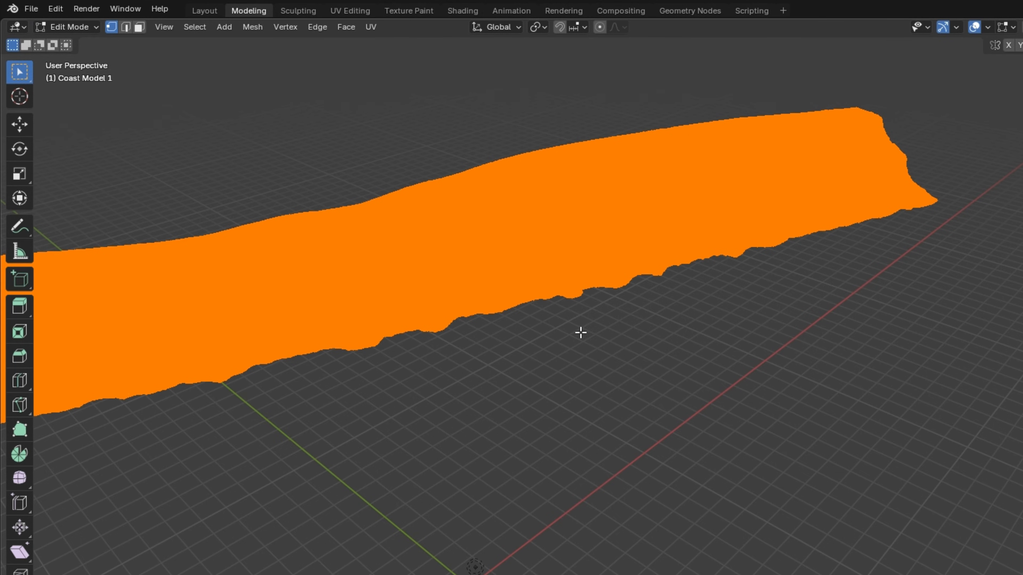
click(577, 346)
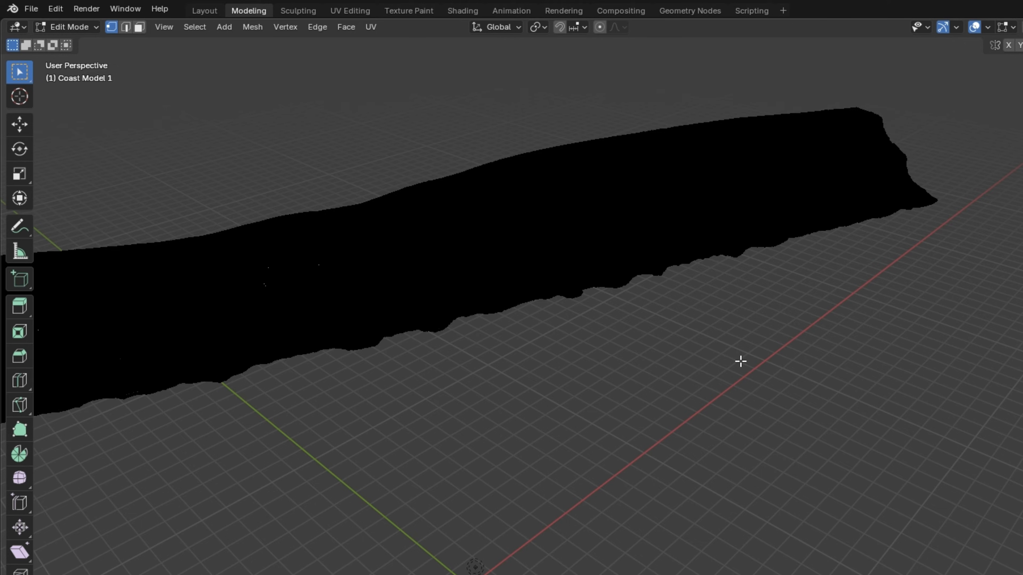
scroll(669, 318, down, 5)
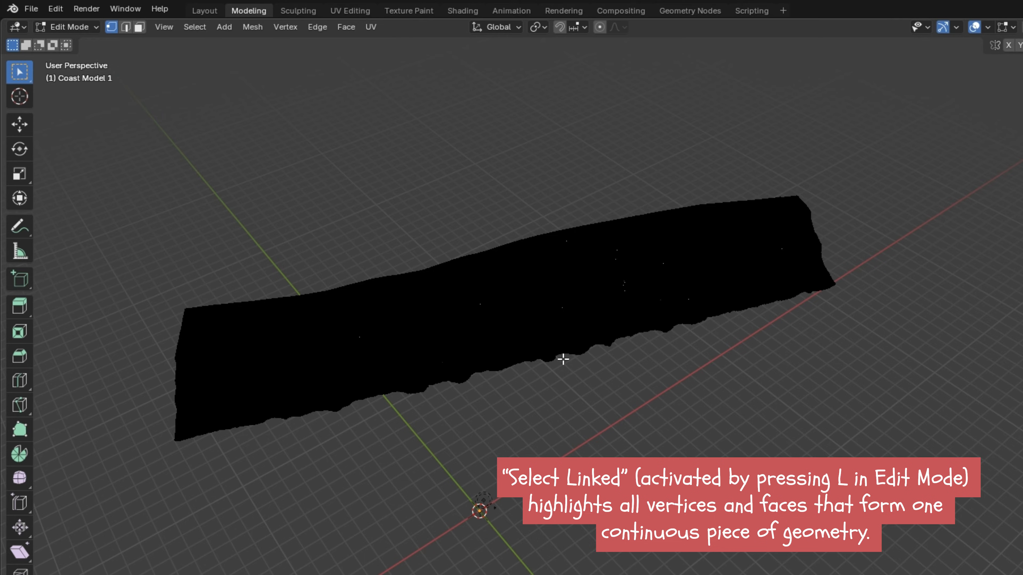
key(l)
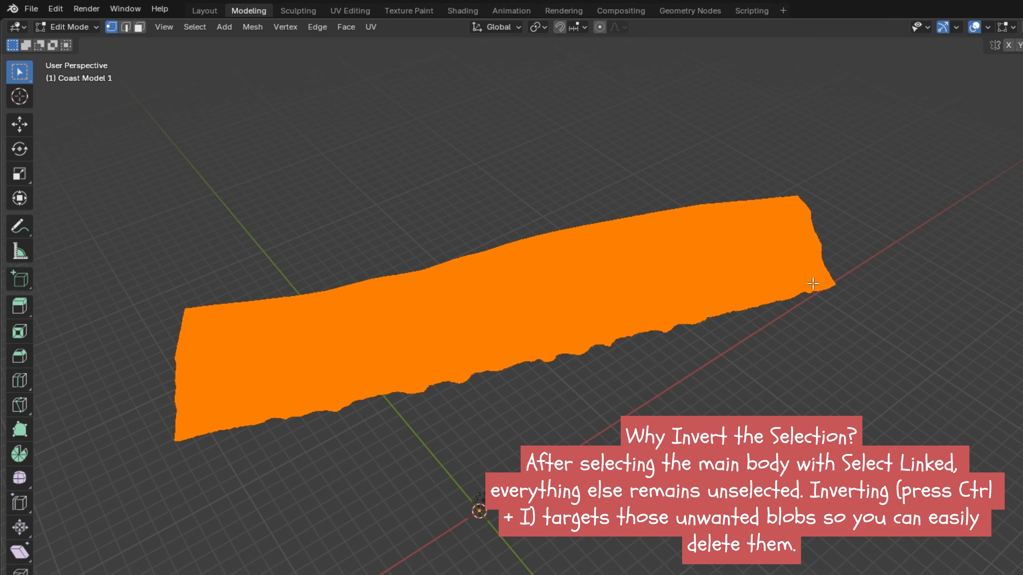
key(ctrl+i)
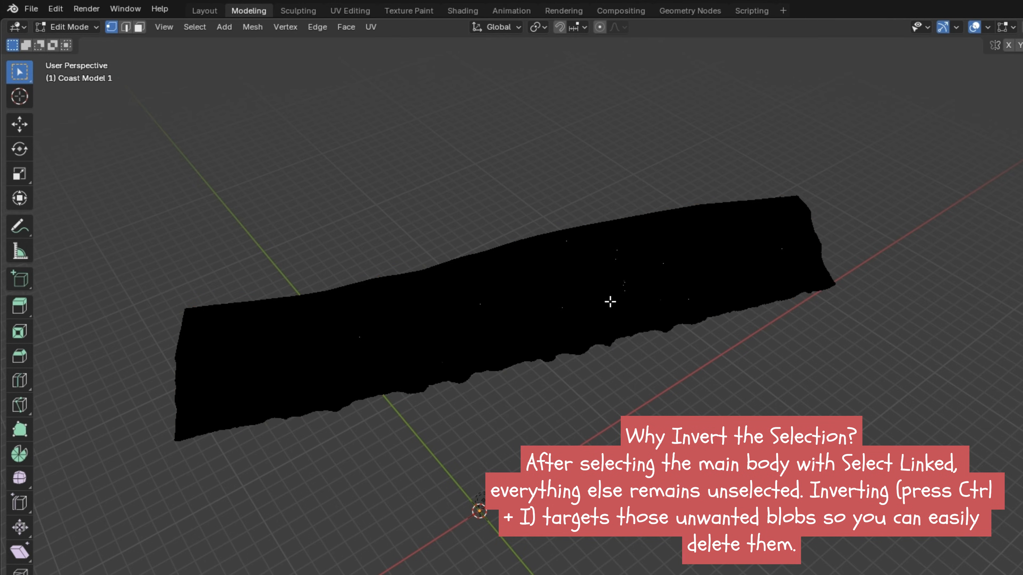
- Examine the Coast Model 1 mesh in Edit Mode from above, from its end and from the beach side
middle_drag(610, 301, 581, 315)
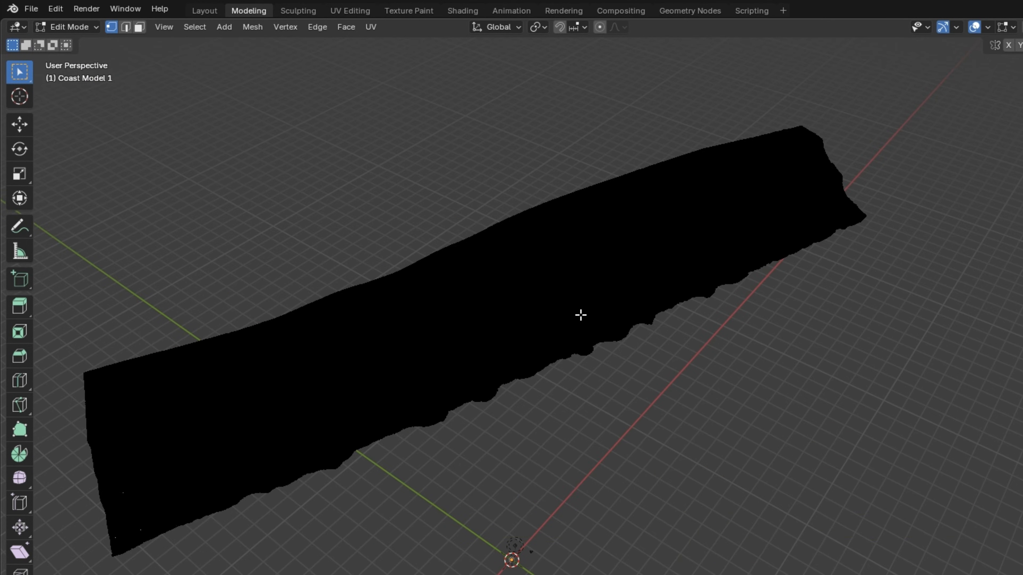
middle_drag(641, 352, 849, 415)
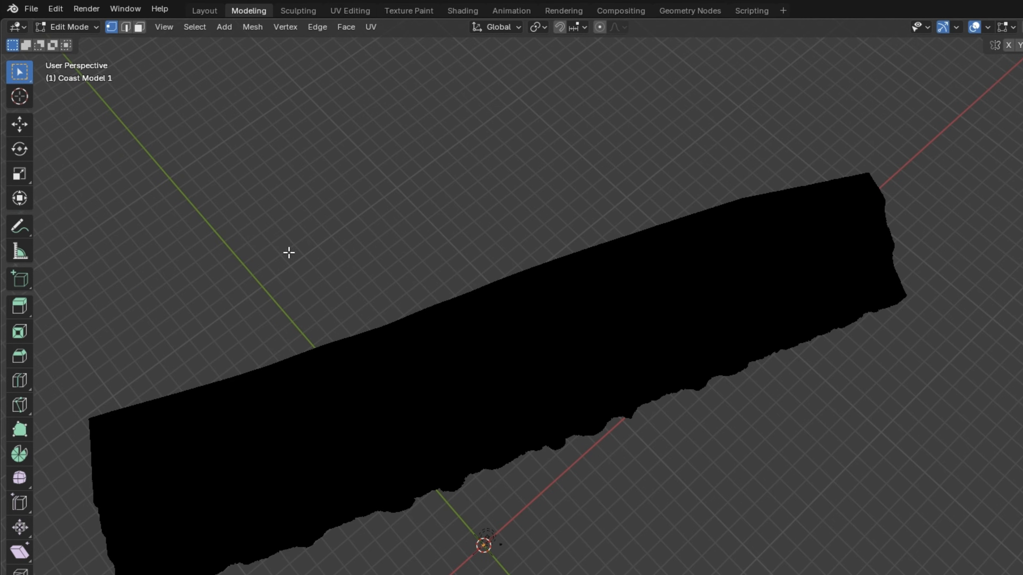
scroll(884, 269, down, 3)
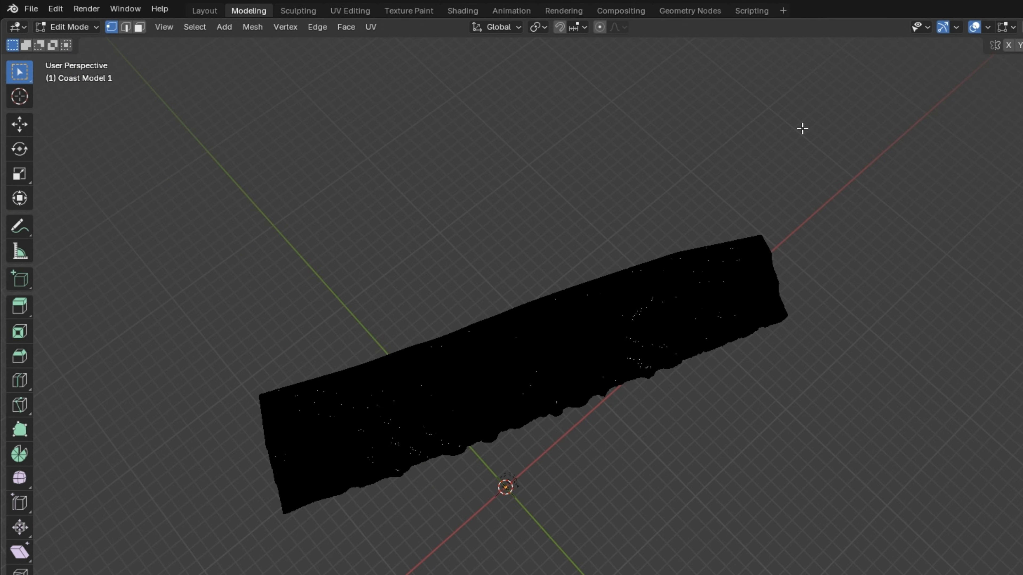
scroll(495, 439, up, 5)
scroll(541, 460, down, 2)
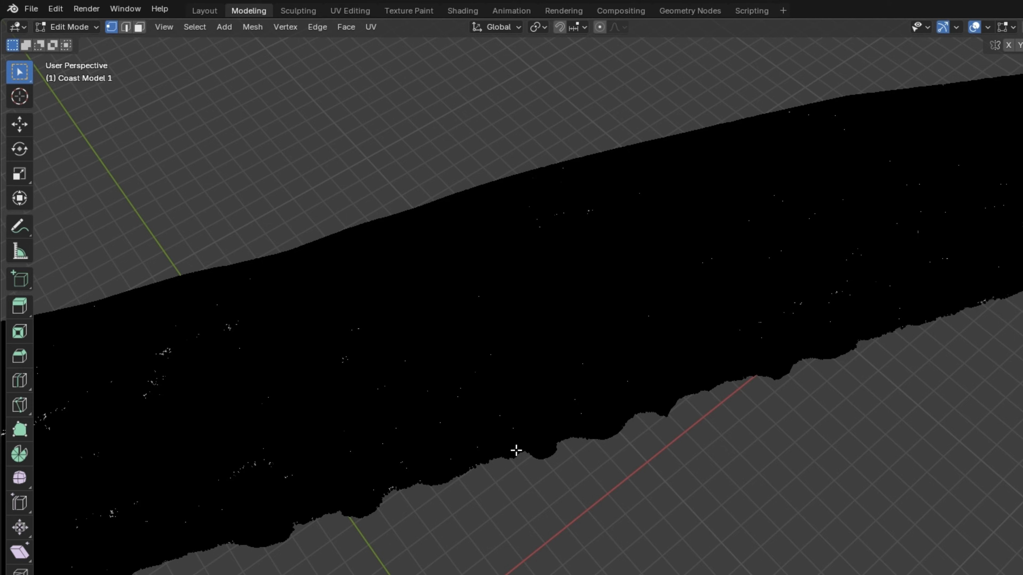
middle_drag(673, 472, 477, 419)
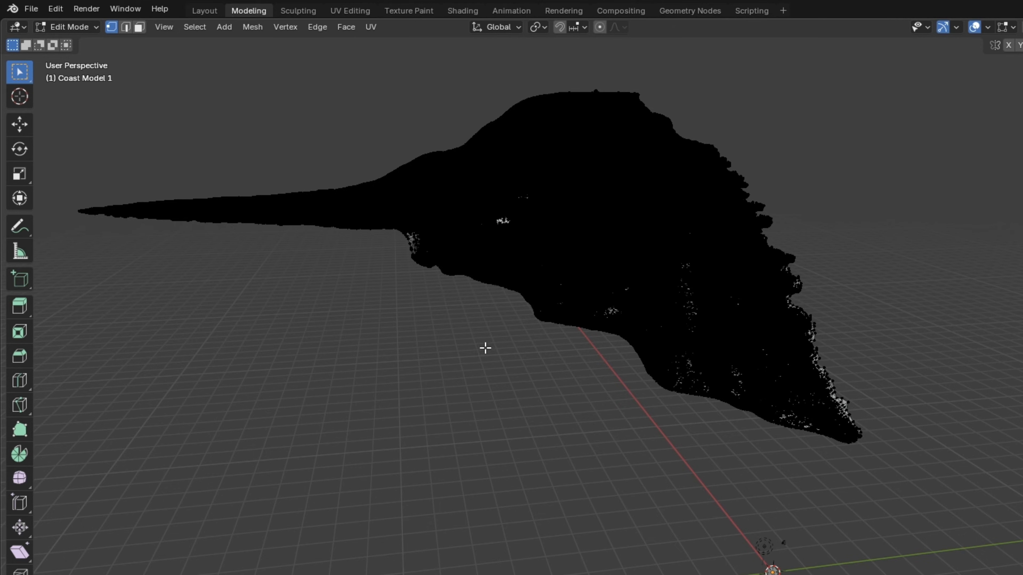
middle_drag(485, 348, 562, 493)
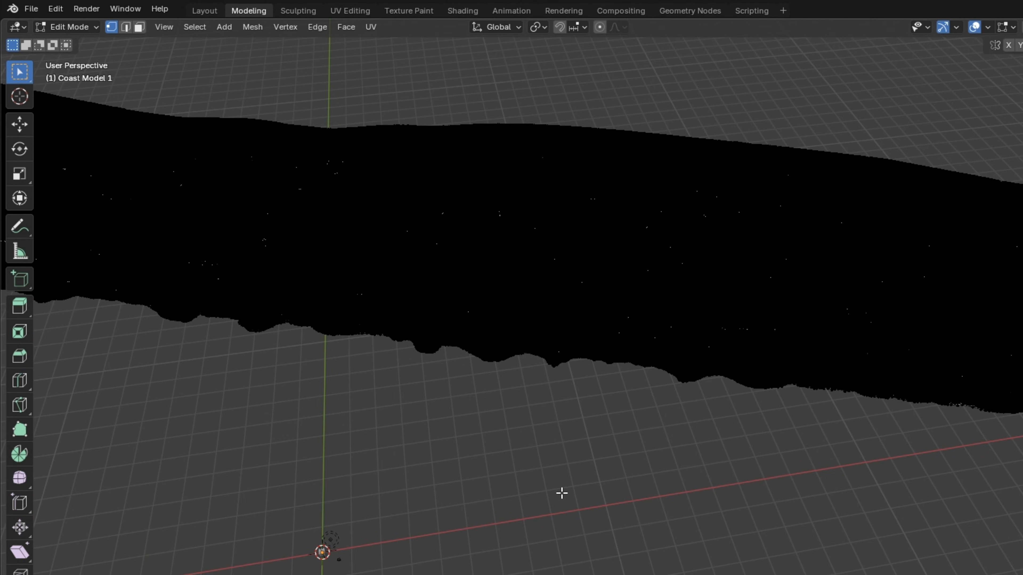
scroll(428, 367, down, 4)
scroll(464, 297, up, 2)
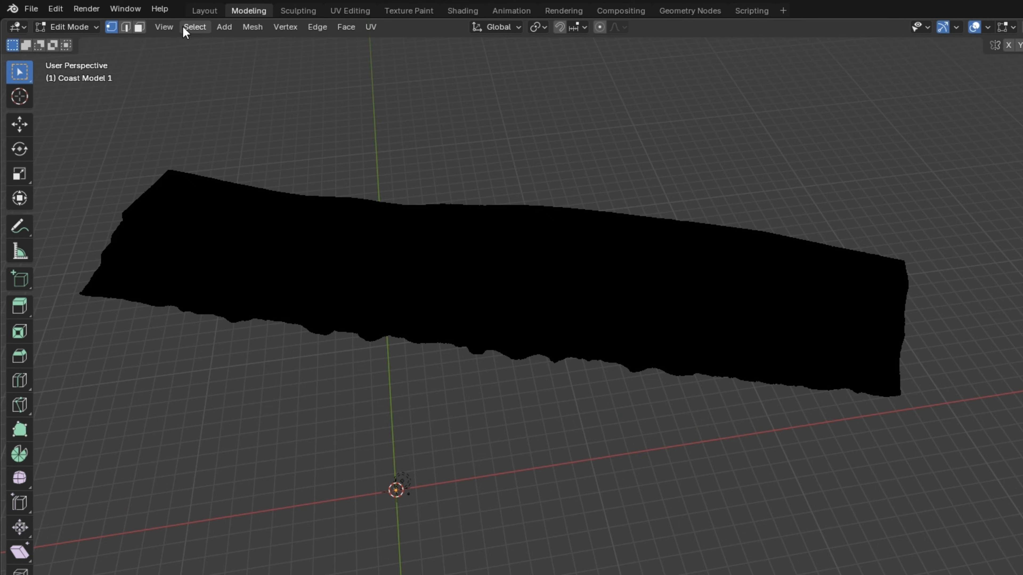
- Select the whole mesh of Coast Model 1 and extrude its faces downward into a thick block
click(194, 27)
click(203, 45)
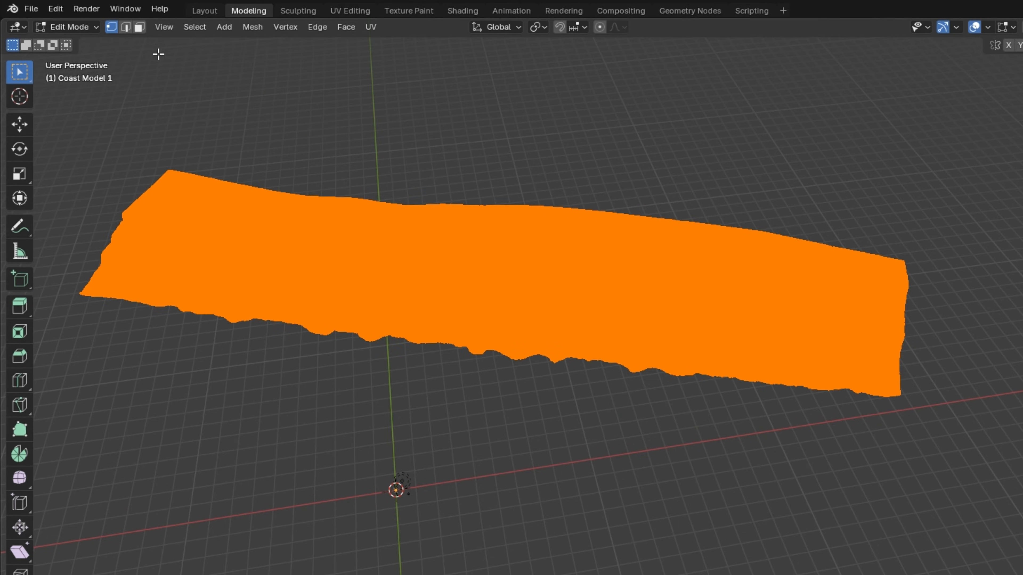
click(254, 28)
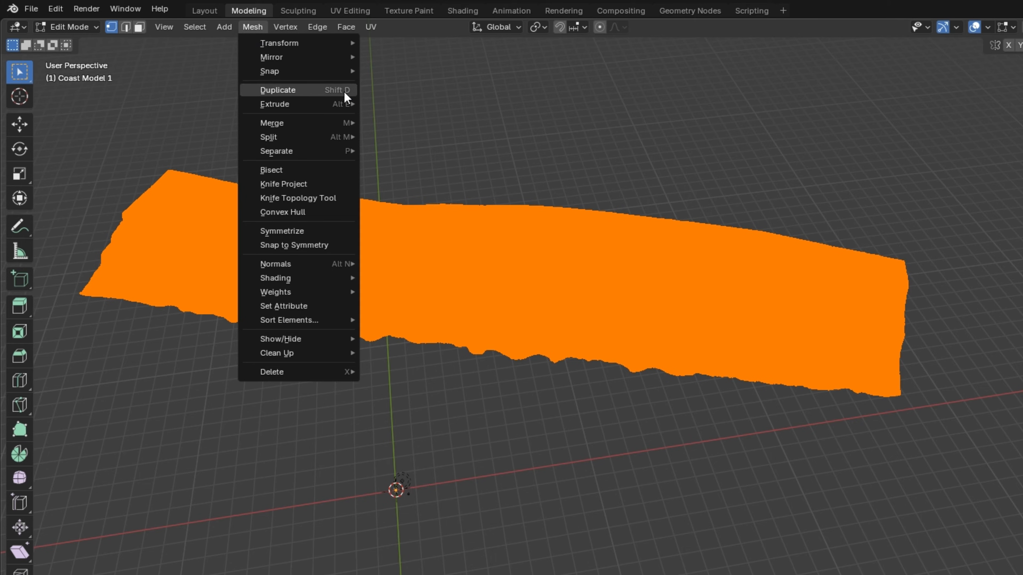
mouse_move(347, 101)
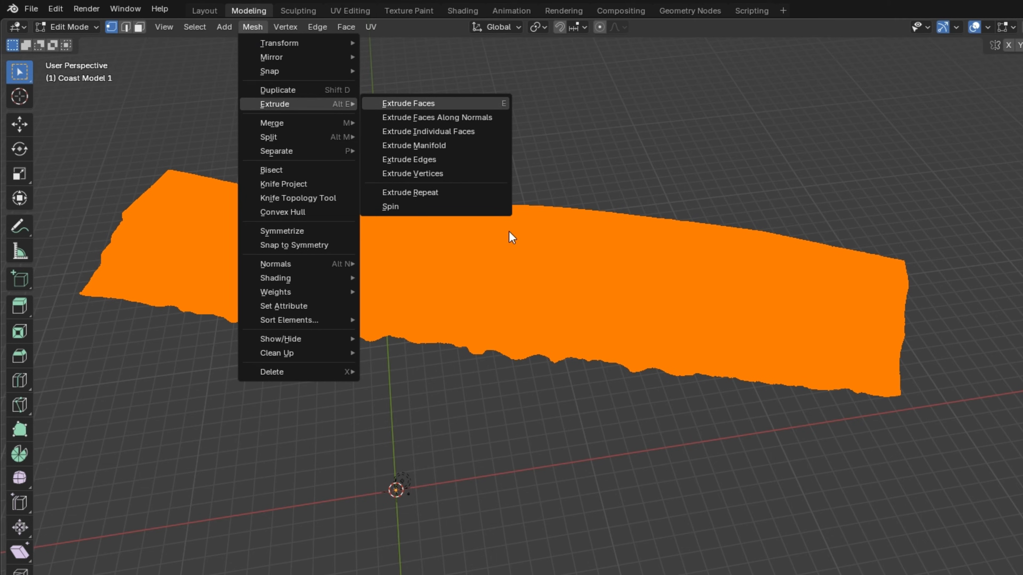
key(e)
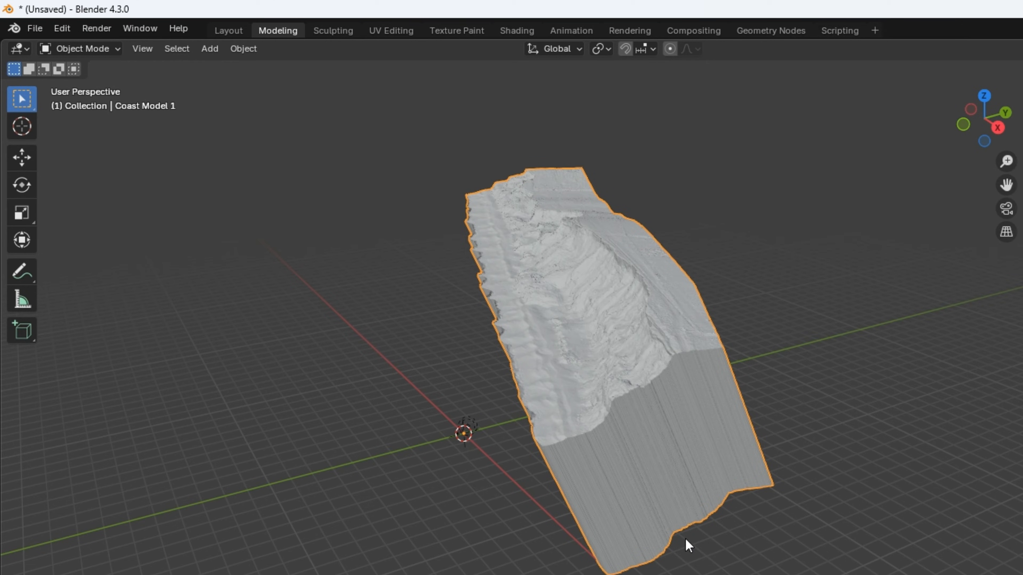
- Examine the extruded Coast Model 1 block in Object Mode from its ends, above, below and the beach side
scroll(684, 504, up, 5)
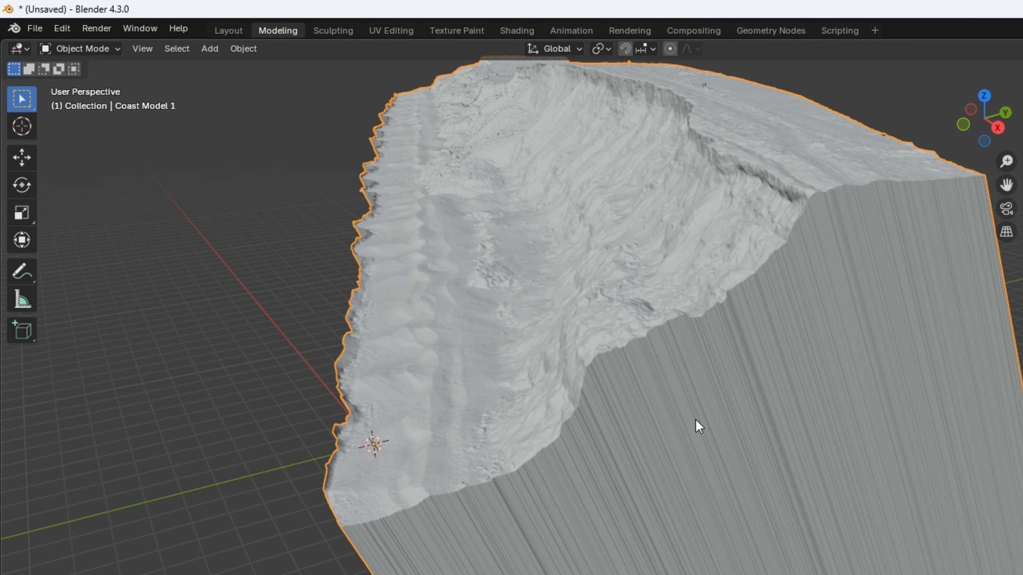
scroll(702, 437, down, 5)
middle_drag(655, 424, 678, 516)
scroll(683, 476, up, 6)
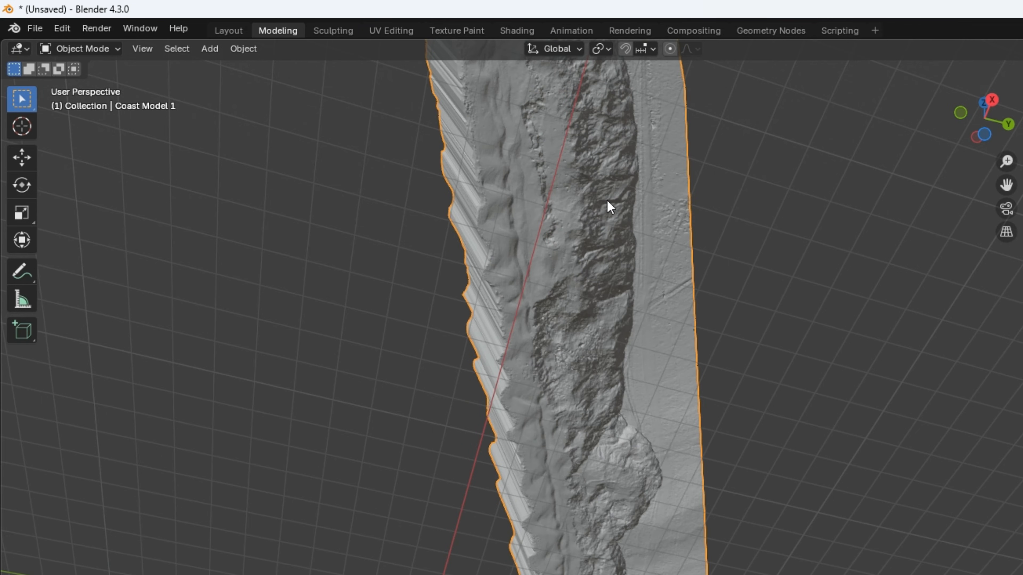
scroll(580, 375, down, 6)
middle_drag(579, 375, 640, 366)
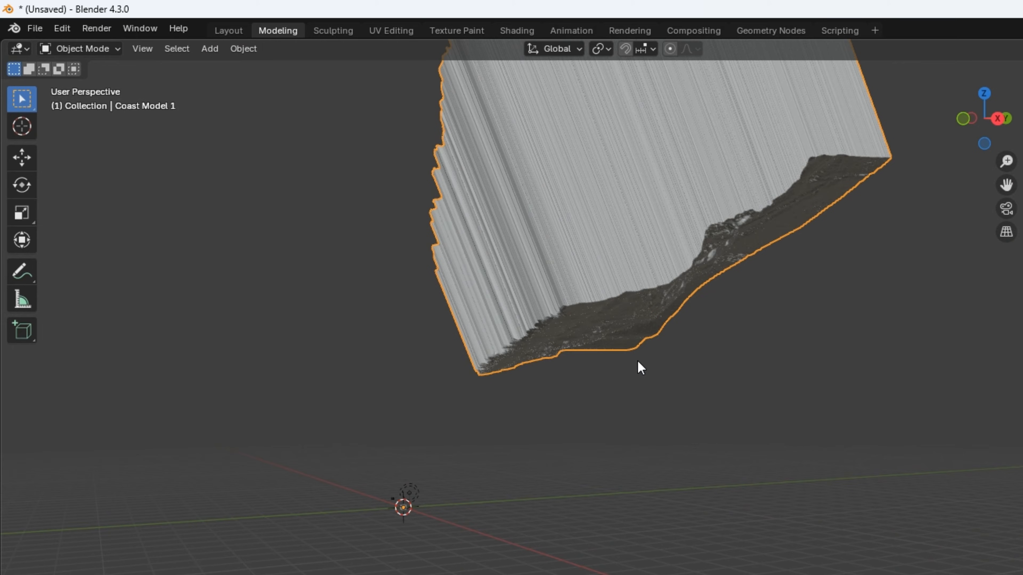
middle_drag(638, 361, 558, 355)
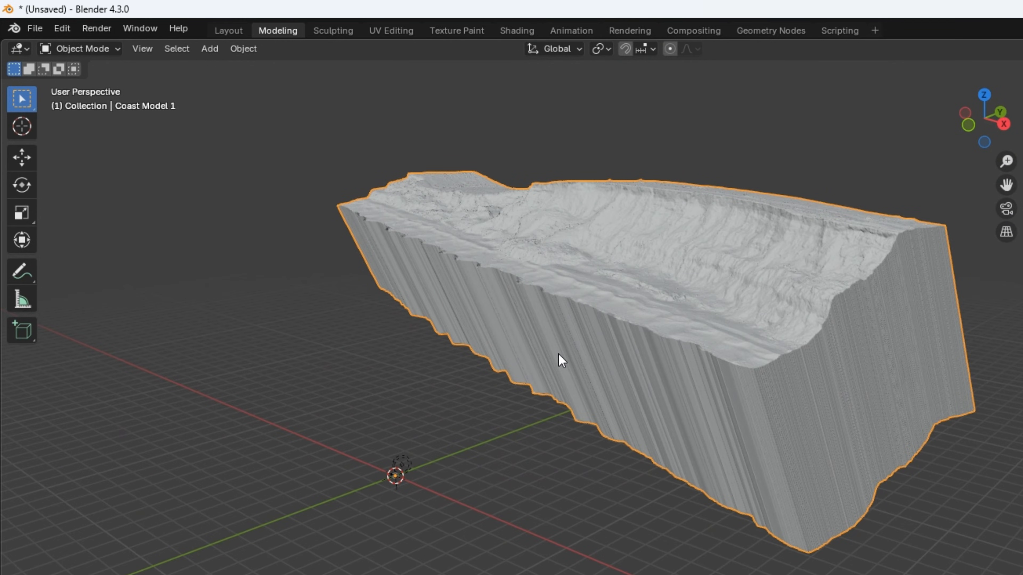
middle_drag(554, 354, 637, 347)
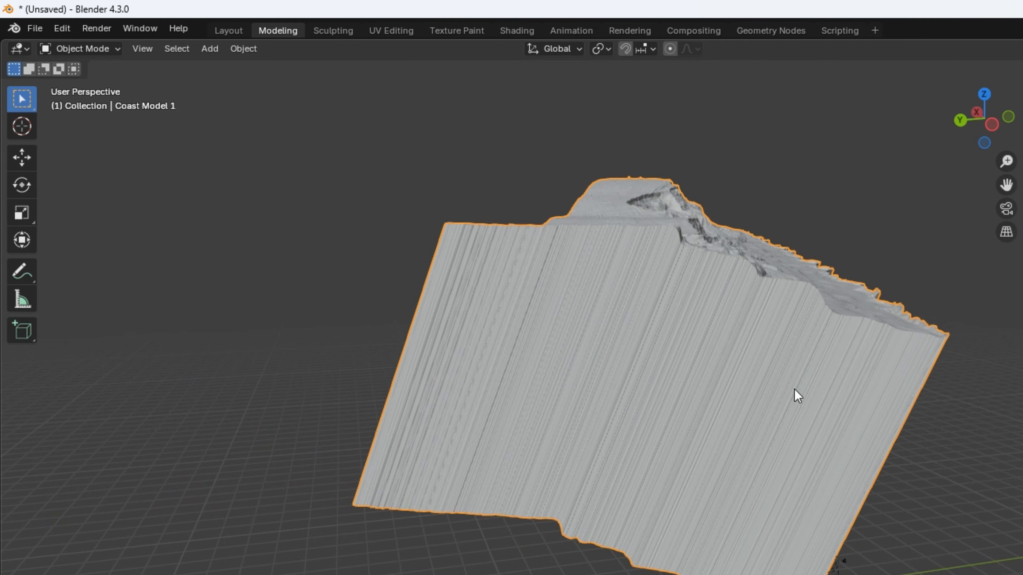
middle_drag(795, 393, 483, 349)
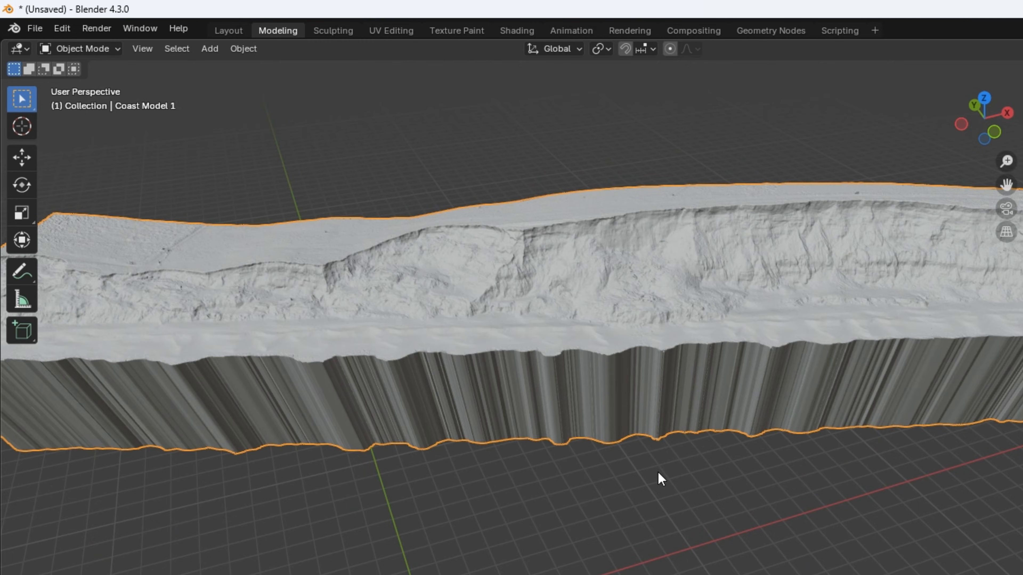
middle_drag(658, 477, 556, 429)
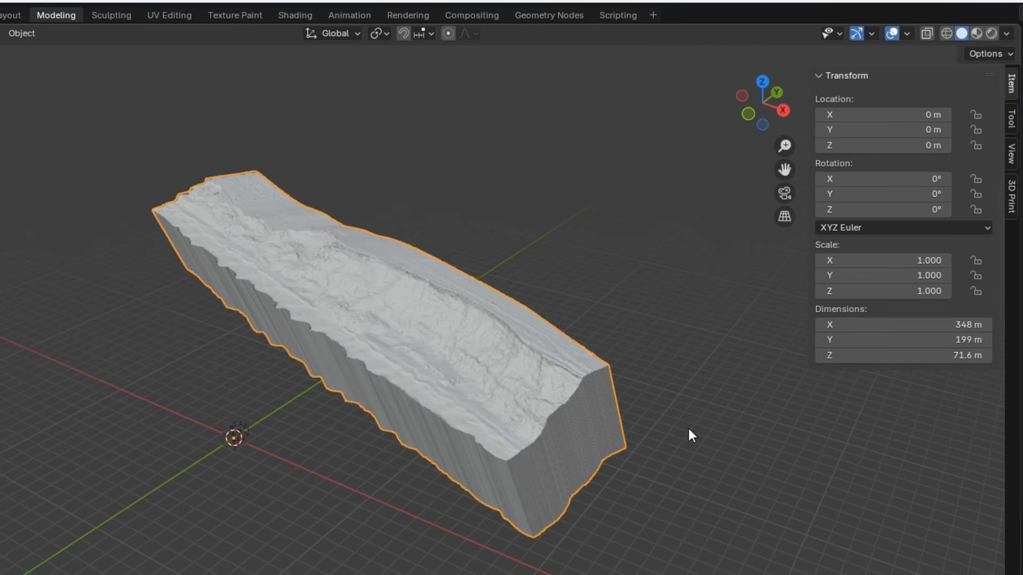
- Repair the extruded Coast Model 1 with the 3D Print tools' Make Manifold cleanup
click(1011, 209)
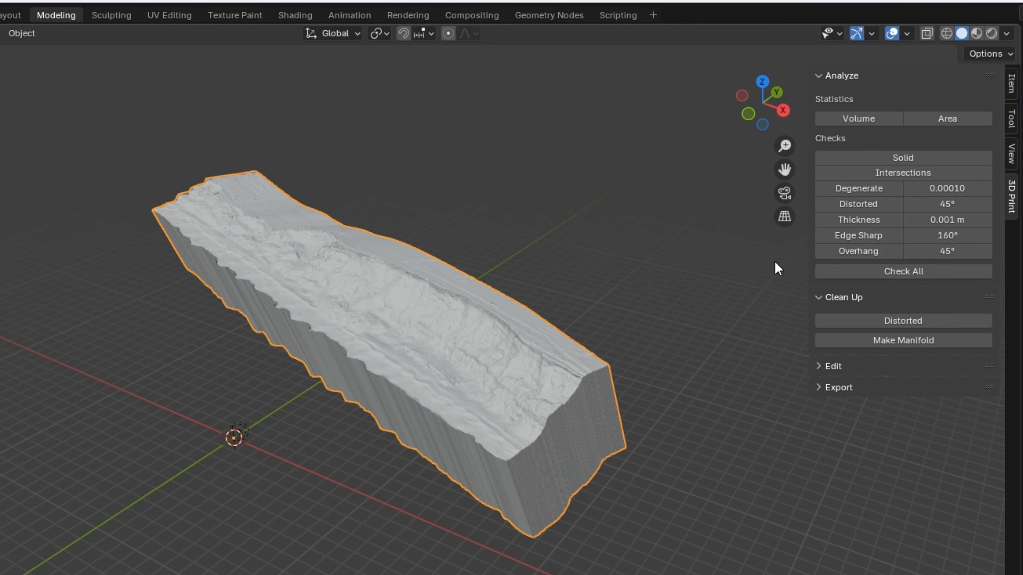
click(860, 338)
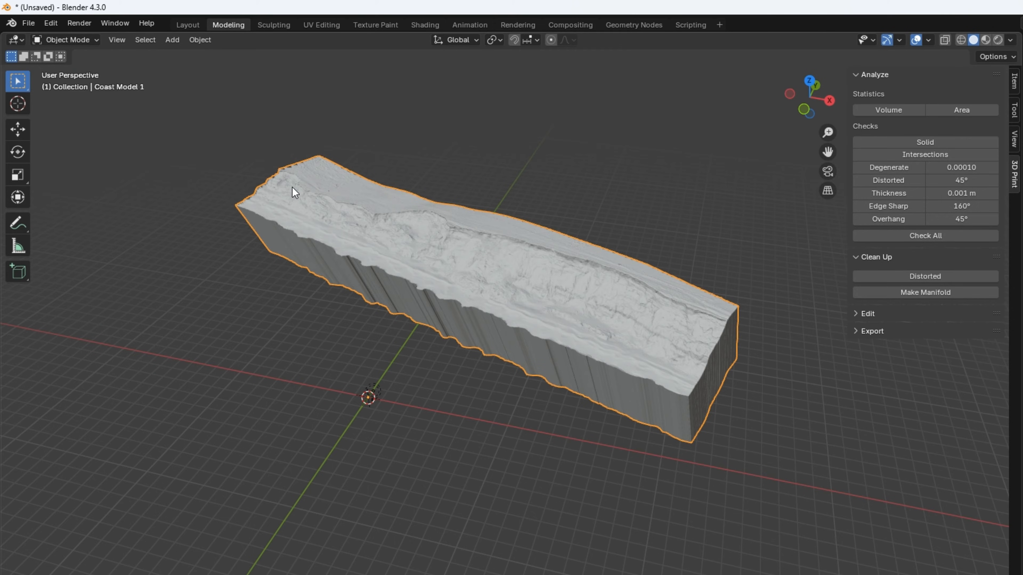
middle_drag(315, 302, 274, 261)
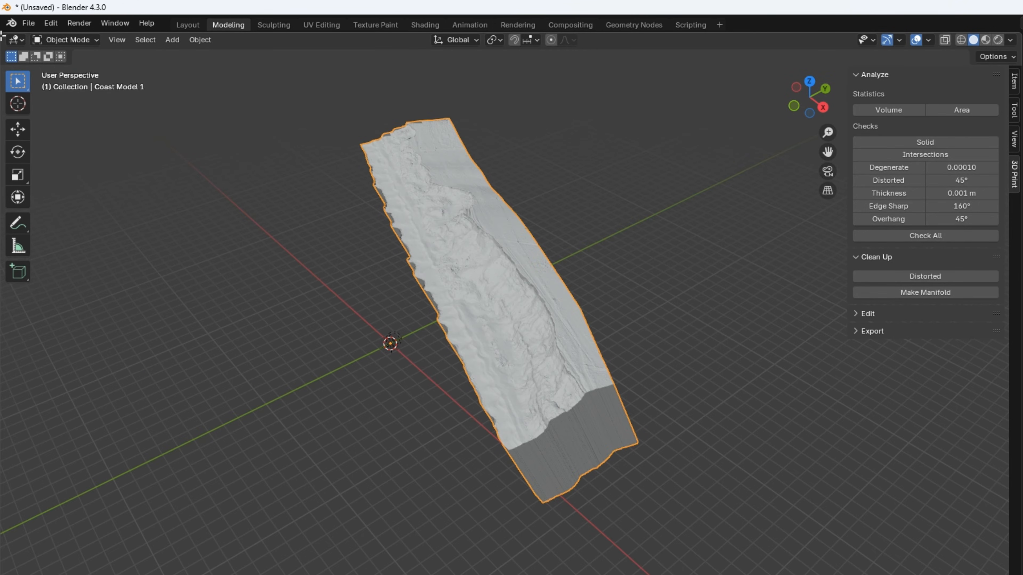
- Check Coast Model 1 in Edit Mode by selecting all non-manifold geometry, and return to Object Mode
click(80, 40)
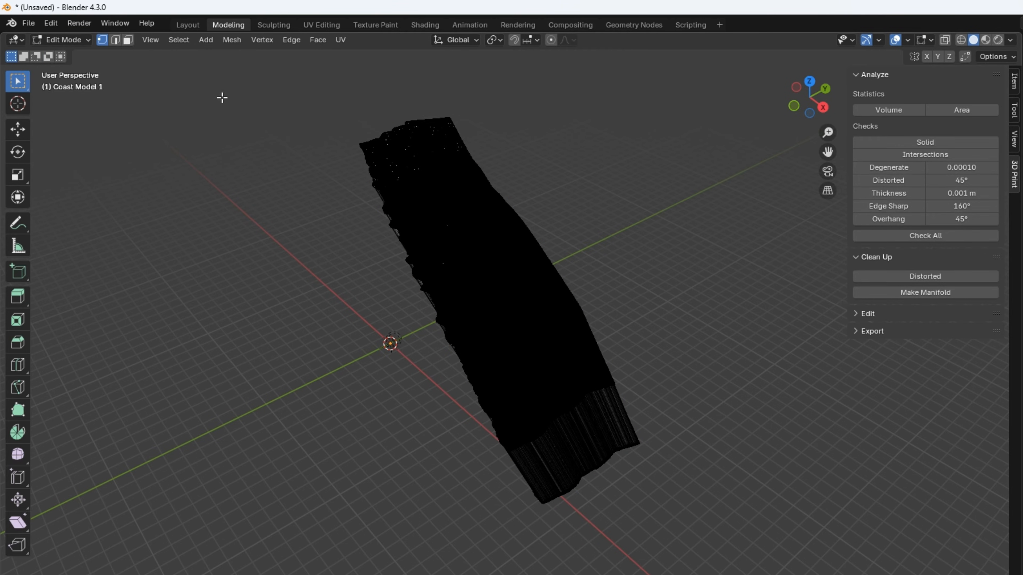
click(177, 40)
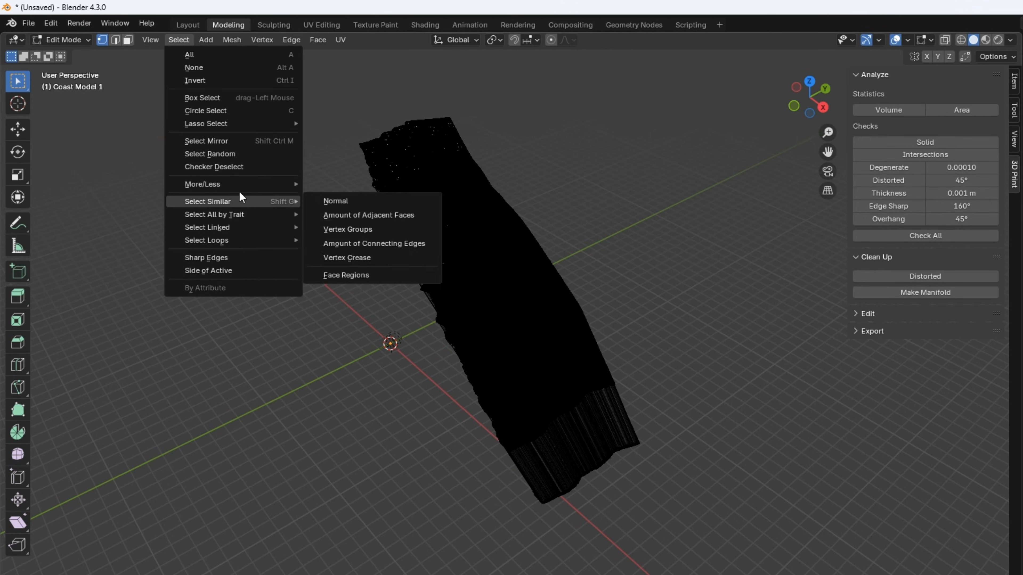
mouse_move(242, 214)
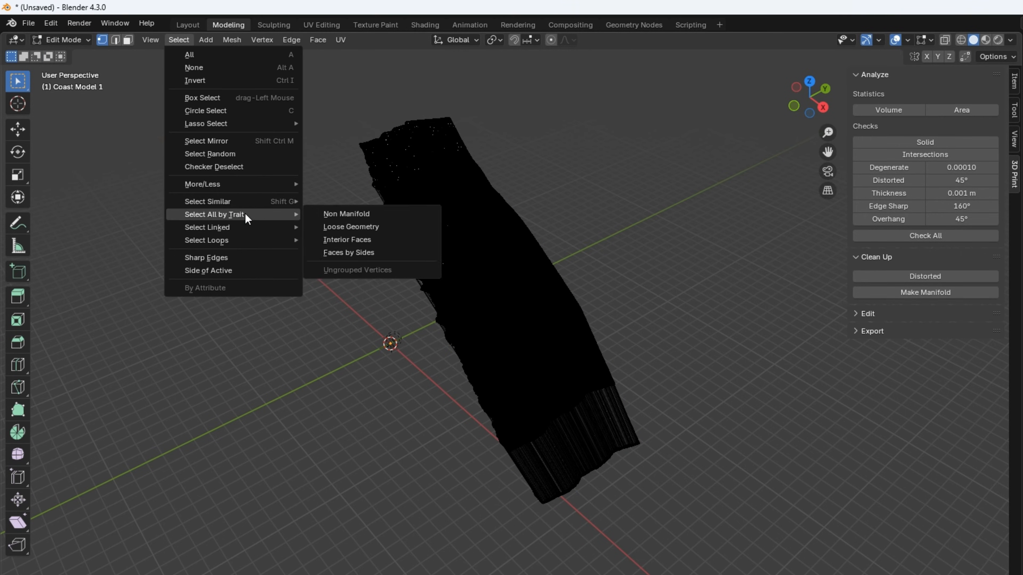
click(343, 214)
middle_drag(342, 213, 478, 311)
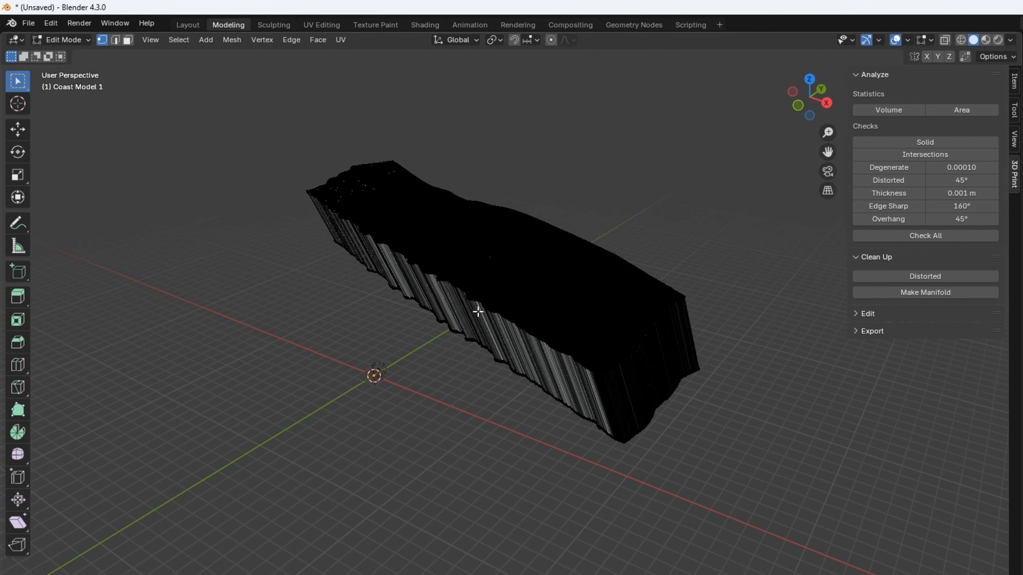
middle_drag(570, 350, 457, 343)
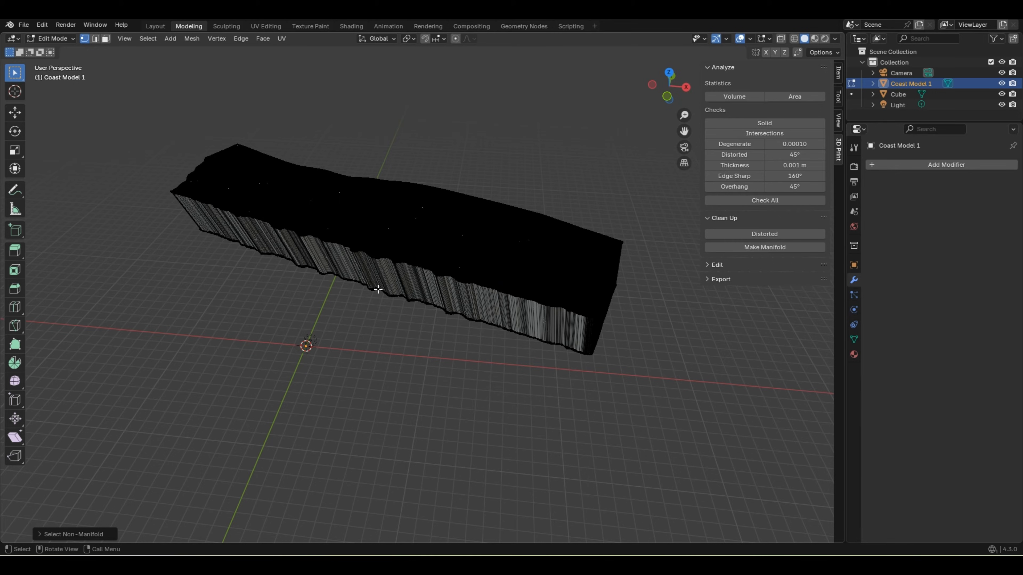
click(53, 39)
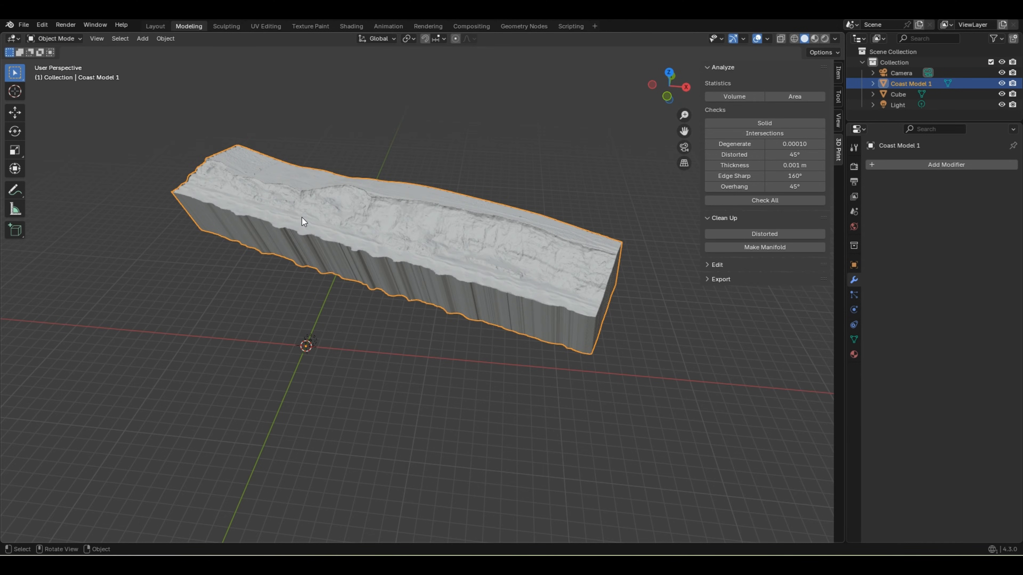
- Inspect the repaired model's cliff face, beach and seaward edge up close from several angles
scroll(602, 244, up, 5)
middle_drag(470, 247, 433, 260)
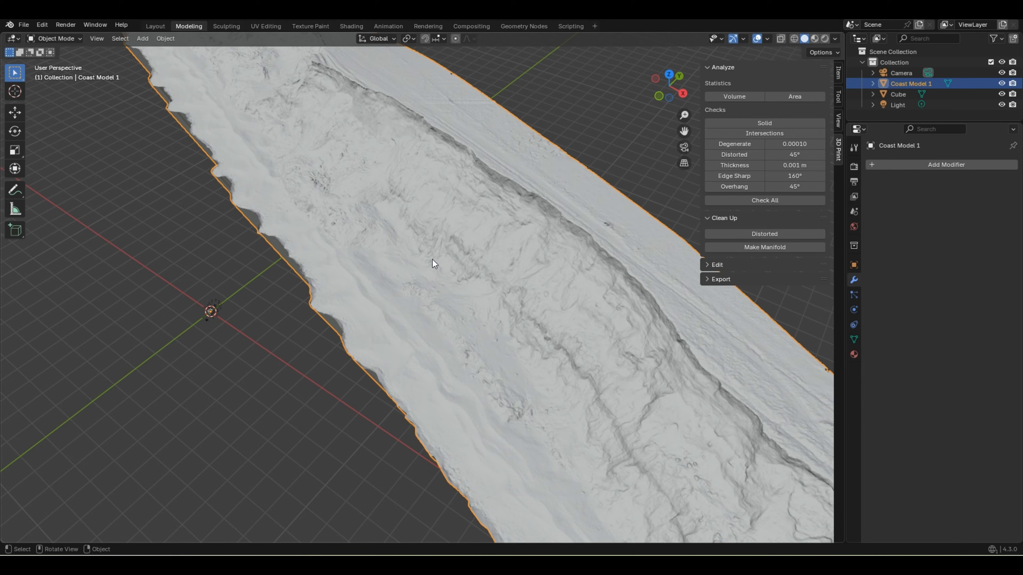
middle_drag(520, 270, 350, 239)
scroll(304, 246, up, 2)
scroll(273, 274, up, 2)
scroll(276, 273, down, 2)
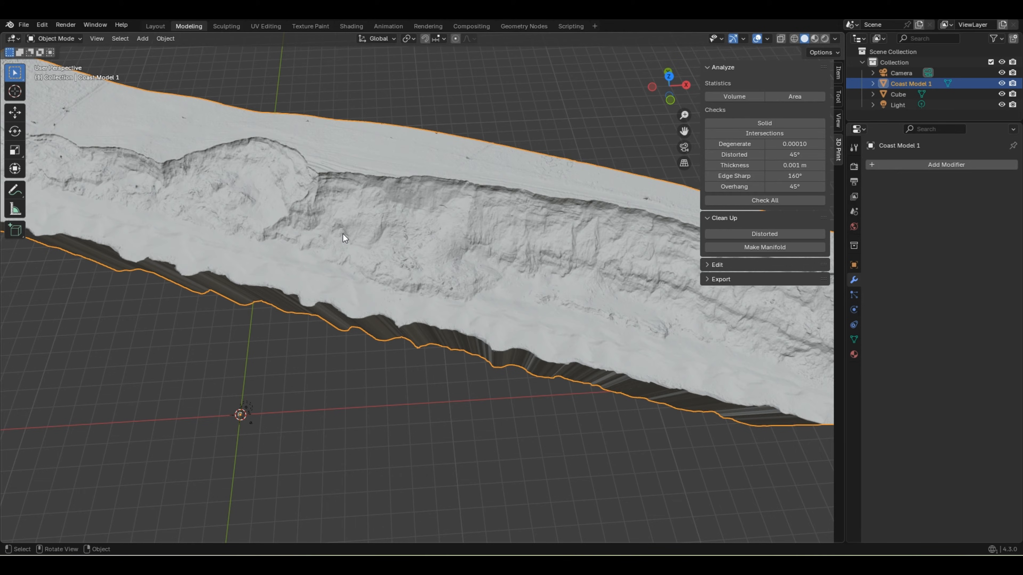
- Select Coast Model 1's entire mesh in Edit Mode, run the Fill Holes cleanup on it, and return to Object Mode
click(56, 39)
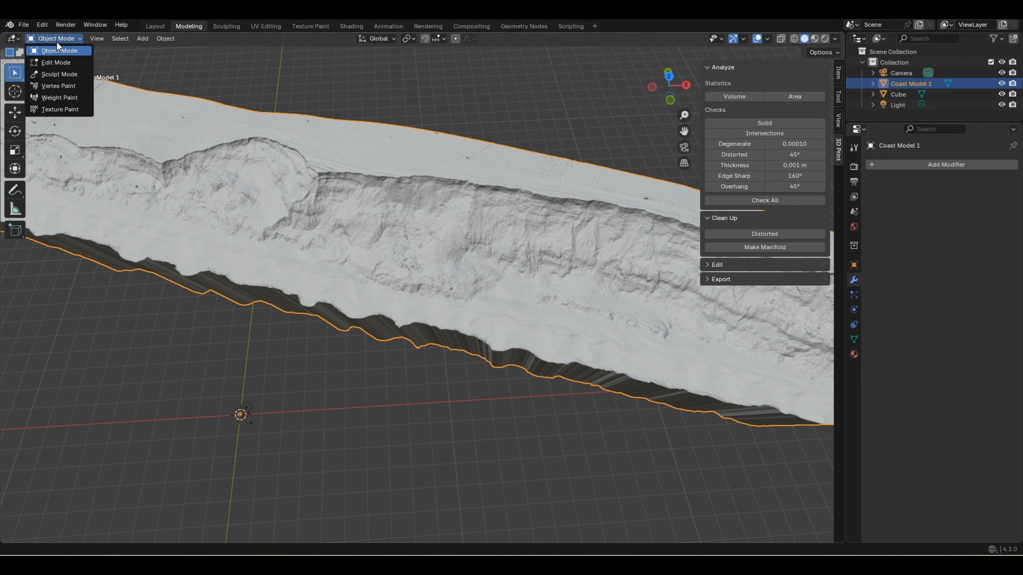
click(56, 63)
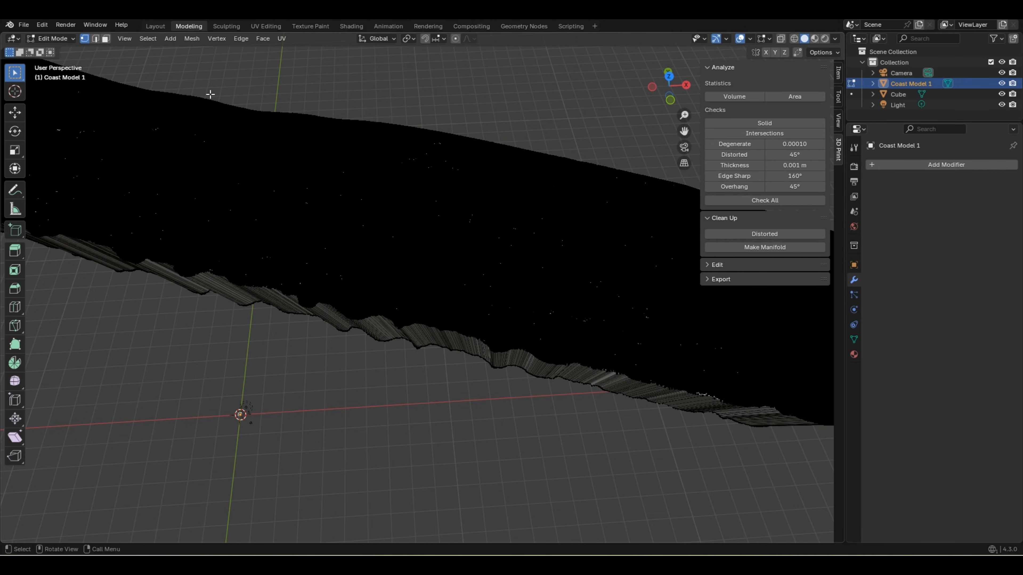
click(145, 41)
click(184, 48)
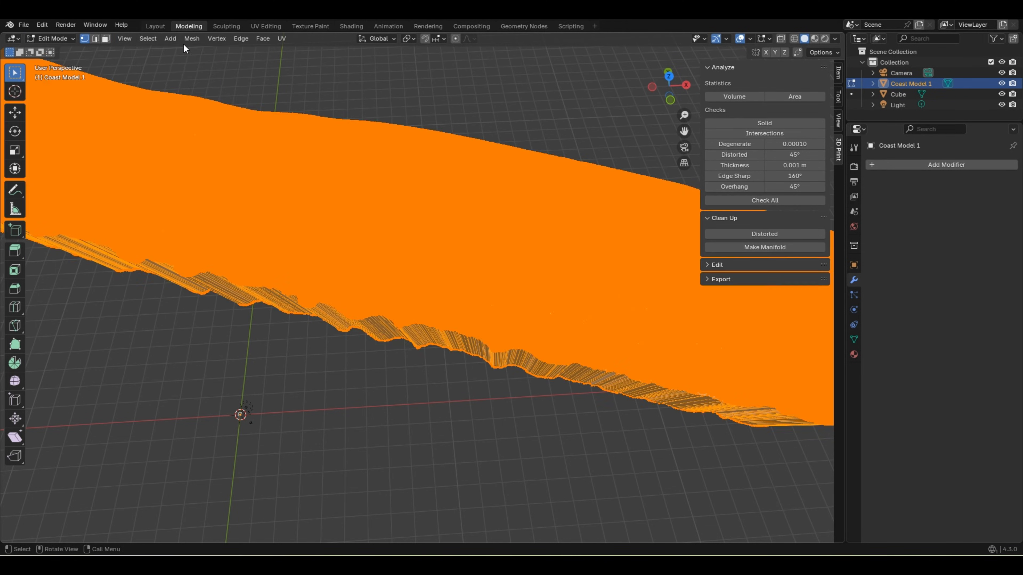
click(191, 39)
mouse_move(236, 287)
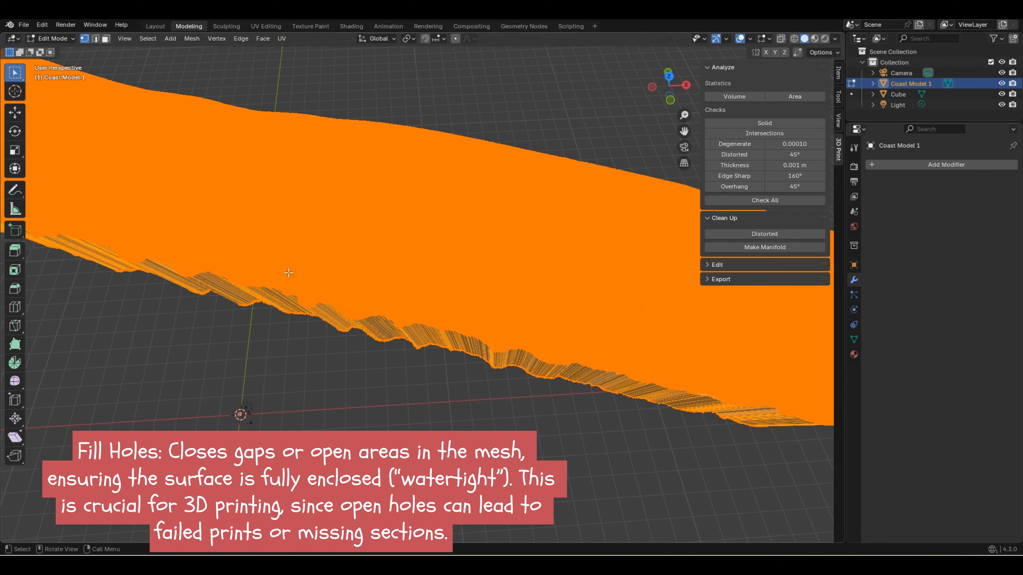
click(55, 36)
click(56, 50)
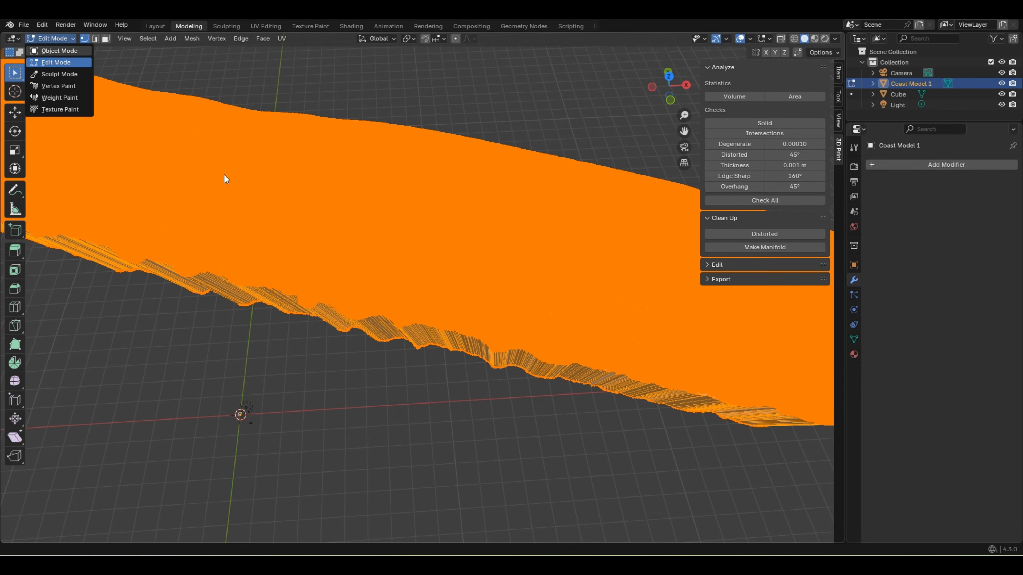
- Scale the small default cube at the world origin along X until it is a bar longer than the coast model
middle_drag(360, 283, 301, 367)
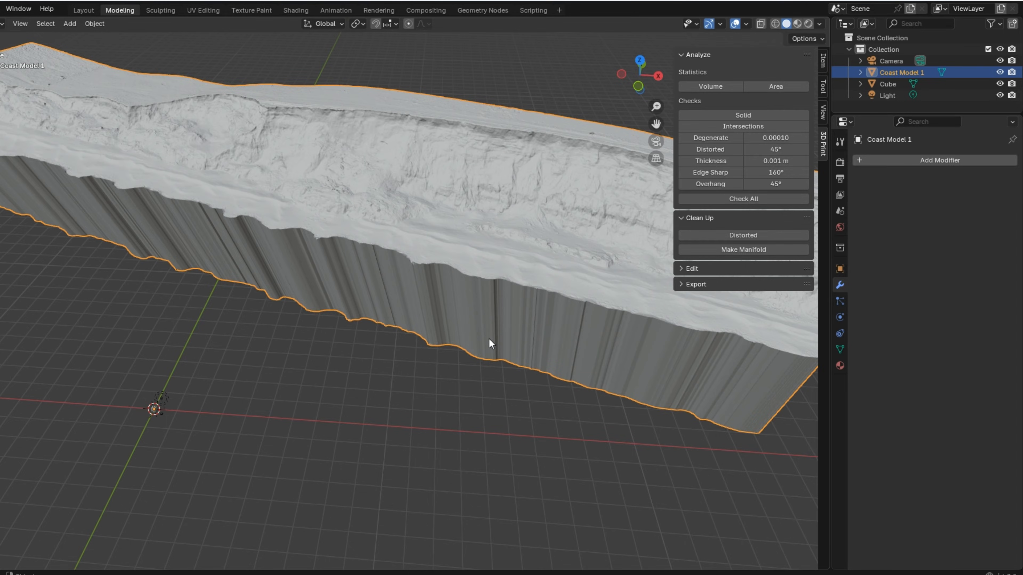
scroll(203, 342, down, 3)
scroll(192, 413, up, 3)
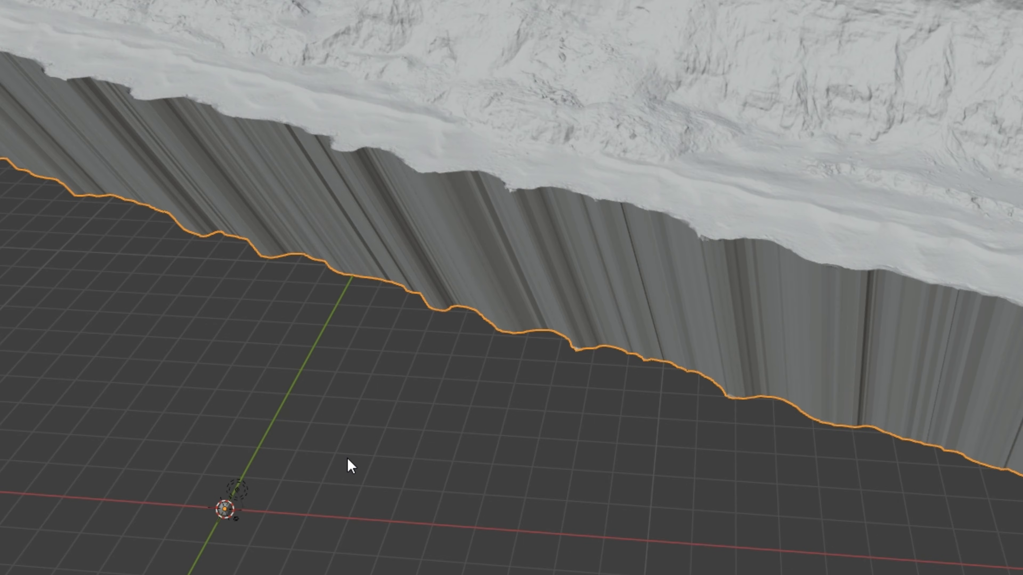
scroll(361, 471, up, 2)
shift+middle_drag(361, 455, 630, 355)
scroll(568, 414, up, 6)
middle_drag(510, 473, 583, 441)
click(549, 434)
scroll(264, 364, down, 8)
shift+middle_drag(385, 373, 473, 379)
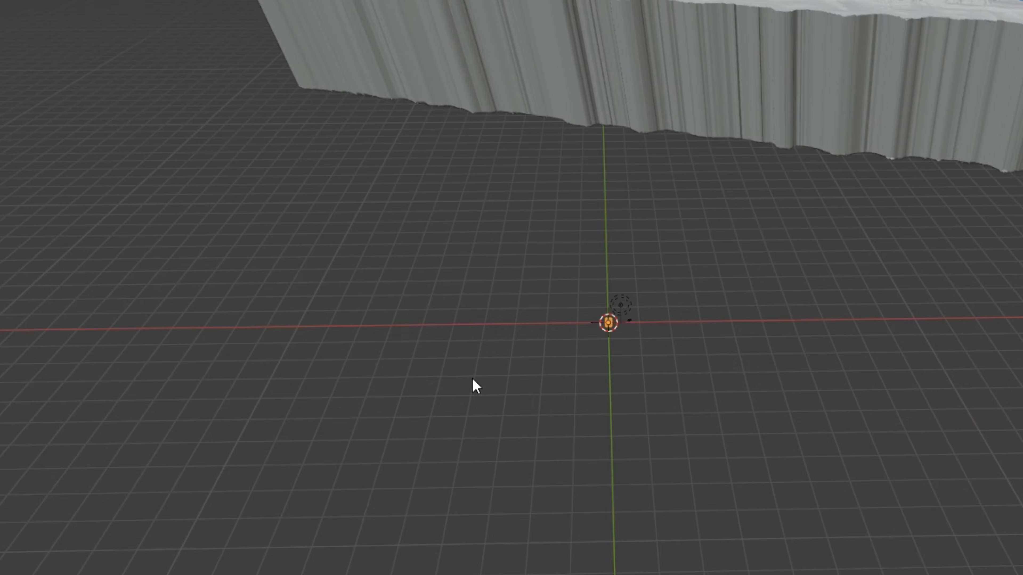
middle_drag(532, 361, 538, 387)
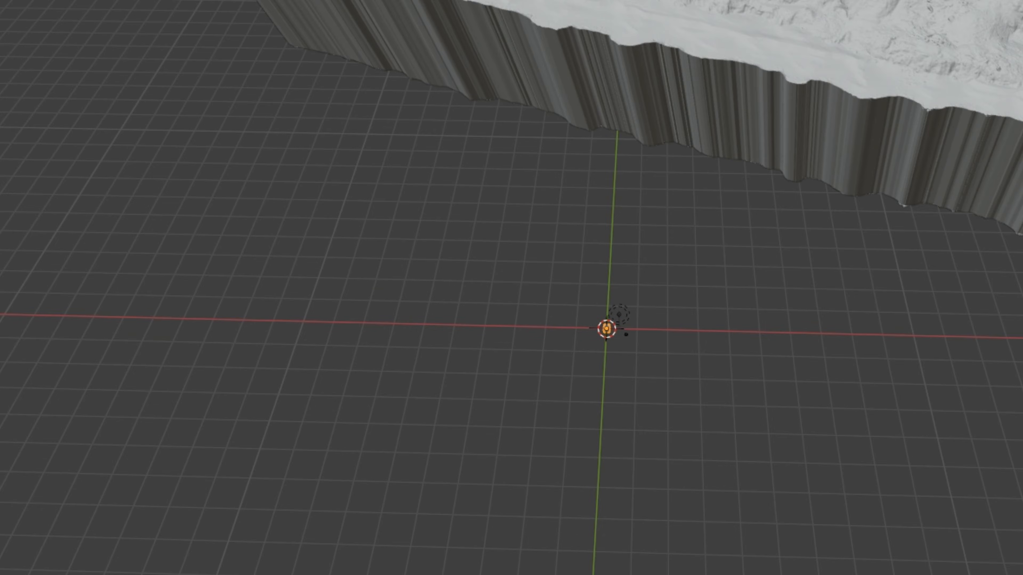
click(2, 75)
scroll(663, 327, down, 5)
middle_drag(662, 327, 644, 295)
drag(679, 314, 869, 333)
drag(686, 316, 1019, 322)
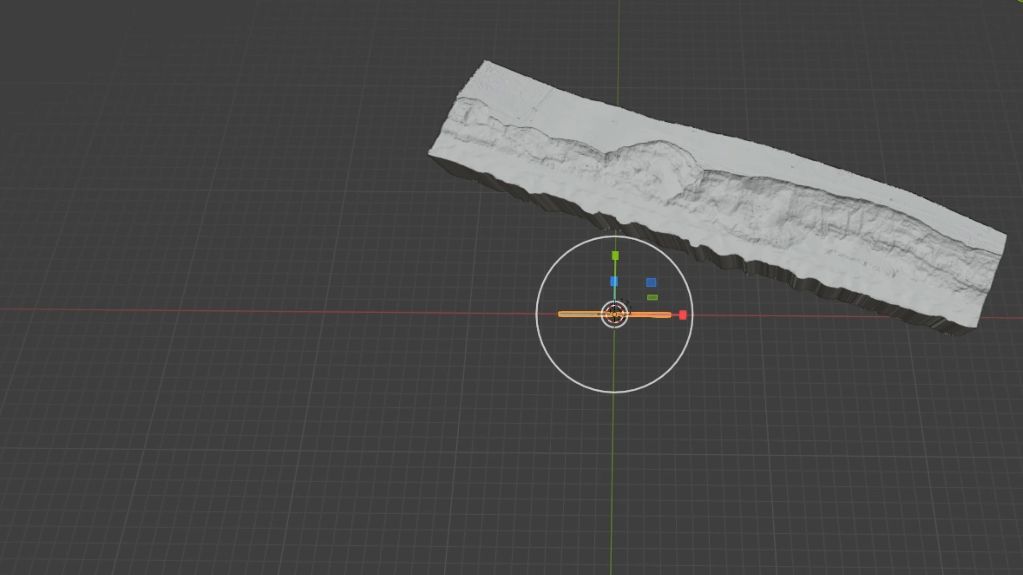
drag(682, 315, 1015, 335)
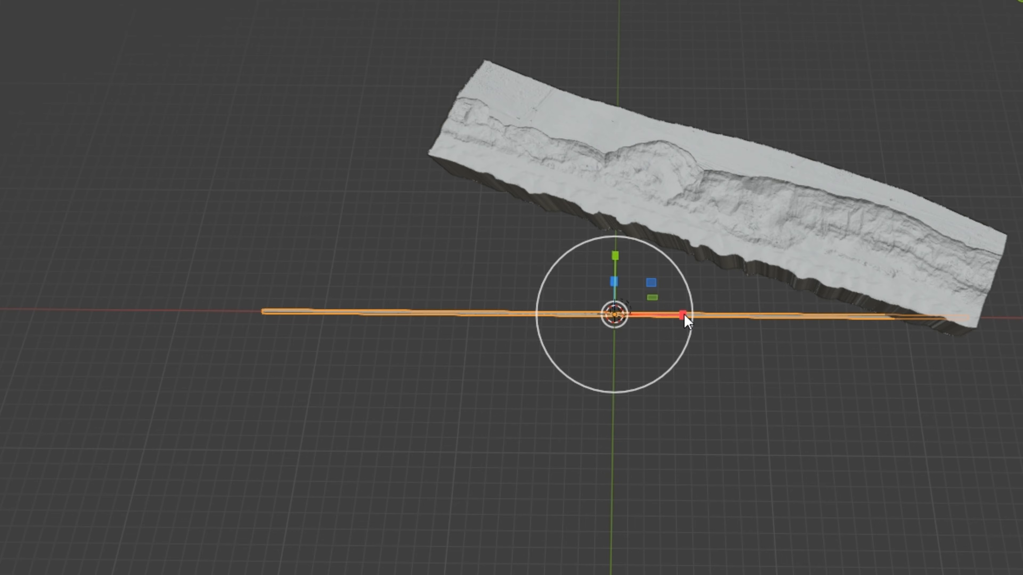
drag(686, 321, 701, 321)
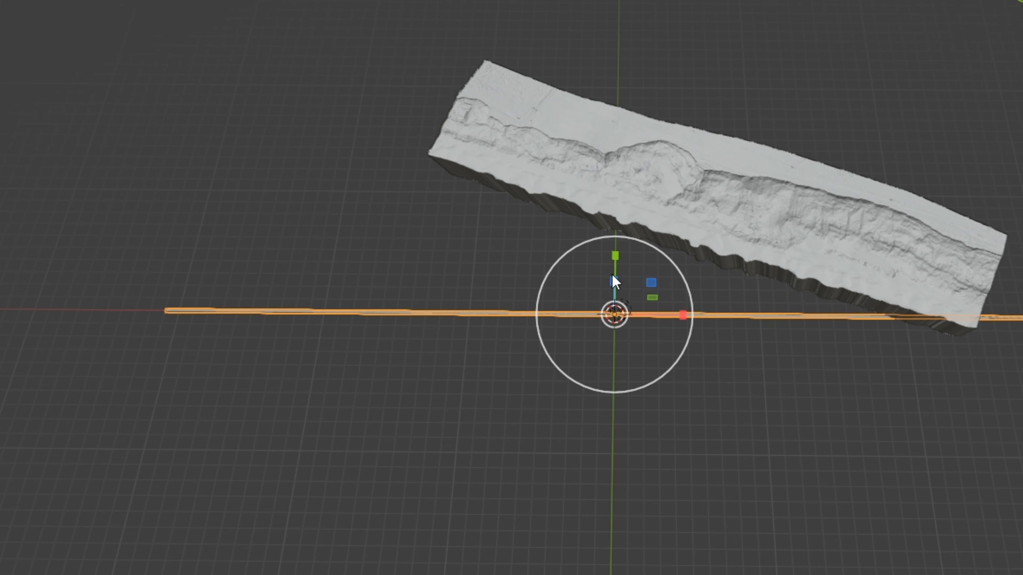
- Scale the stretched cube along Y into a wide flat slab that extends well past both long sides of the coast model
middle_drag(615, 282, 655, 286)
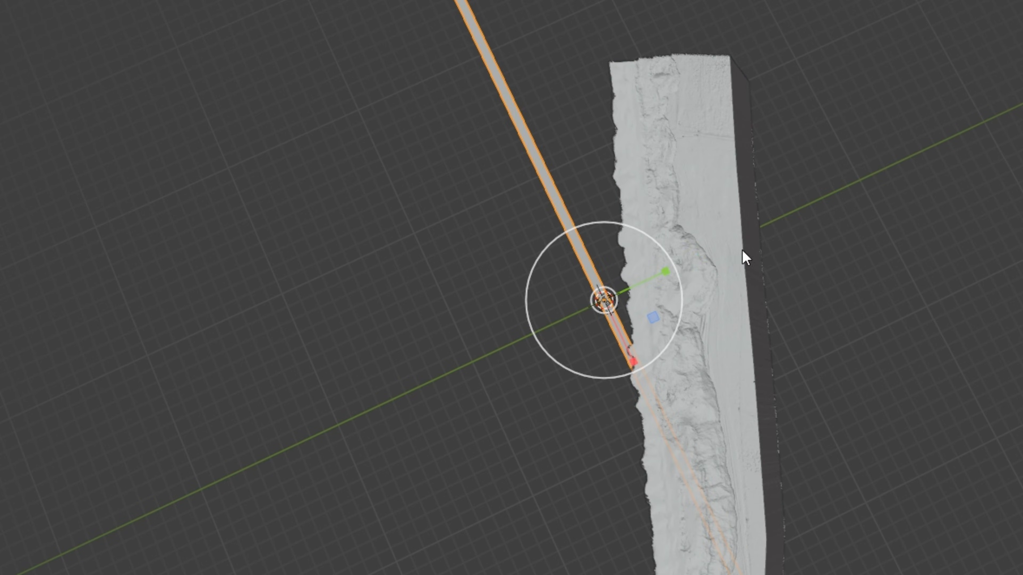
drag(666, 273, 737, 258)
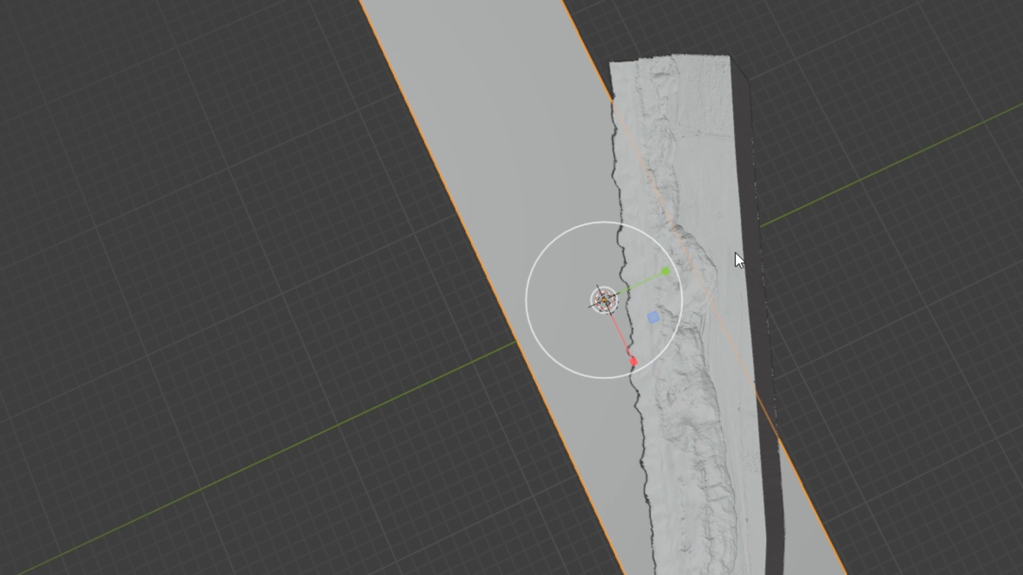
drag(673, 272, 840, 223)
middle_drag(714, 290, 500, 362)
scroll(500, 362, down, 6)
scroll(572, 350, up, 5)
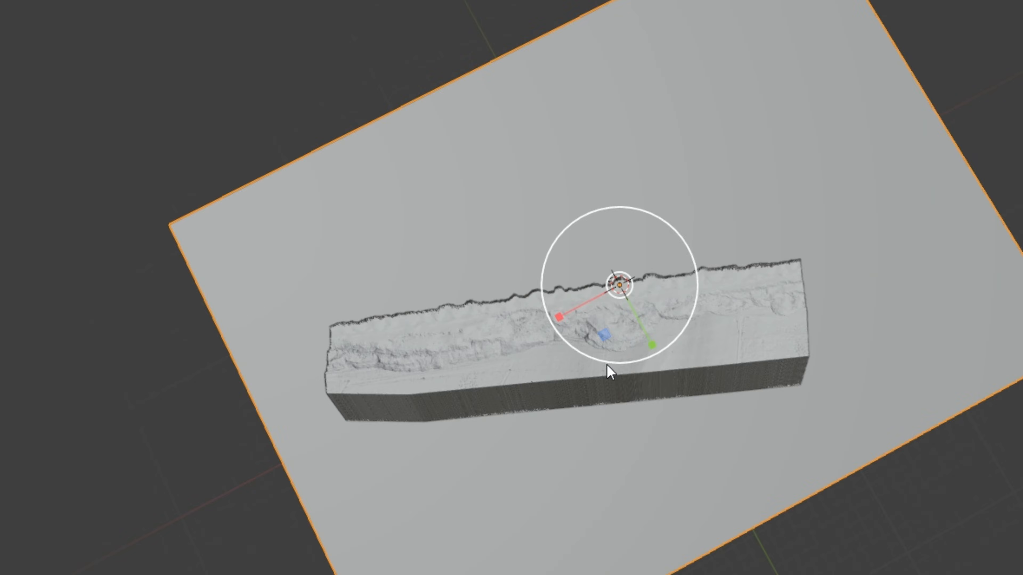
- Reduce the slab to about 436 m by 306 m, and move it along X and Y until it surrounds the coast model's footprint
middle_drag(607, 366, 530, 333)
scroll(544, 379, up, 4)
scroll(530, 333, down, 5)
scroll(532, 341, up, 4)
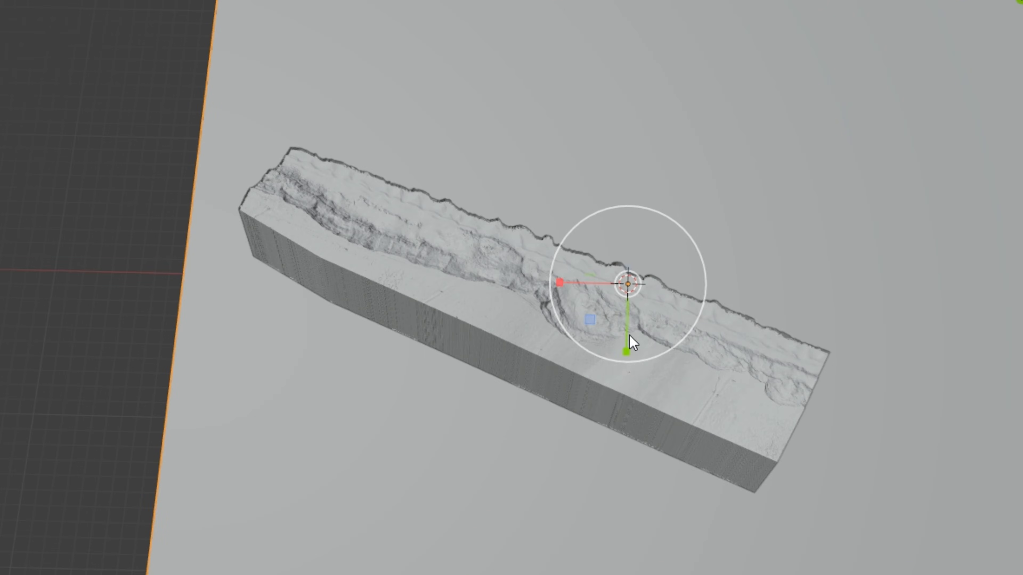
middle_drag(607, 349, 616, 361)
drag(628, 358, 621, 327)
drag(560, 287, 461, 290)
key(shift+space)
key(g)
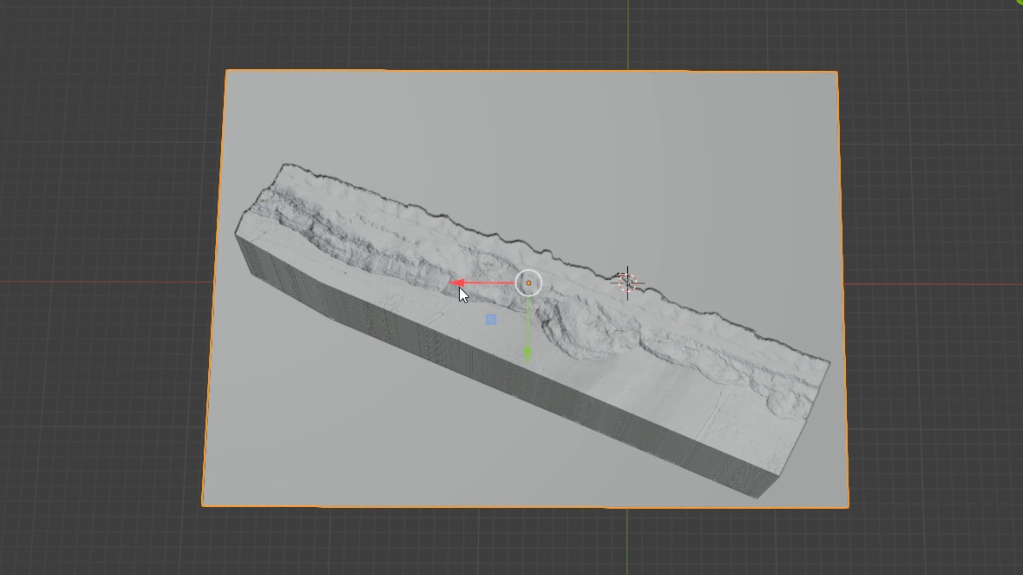
drag(527, 354, 516, 447)
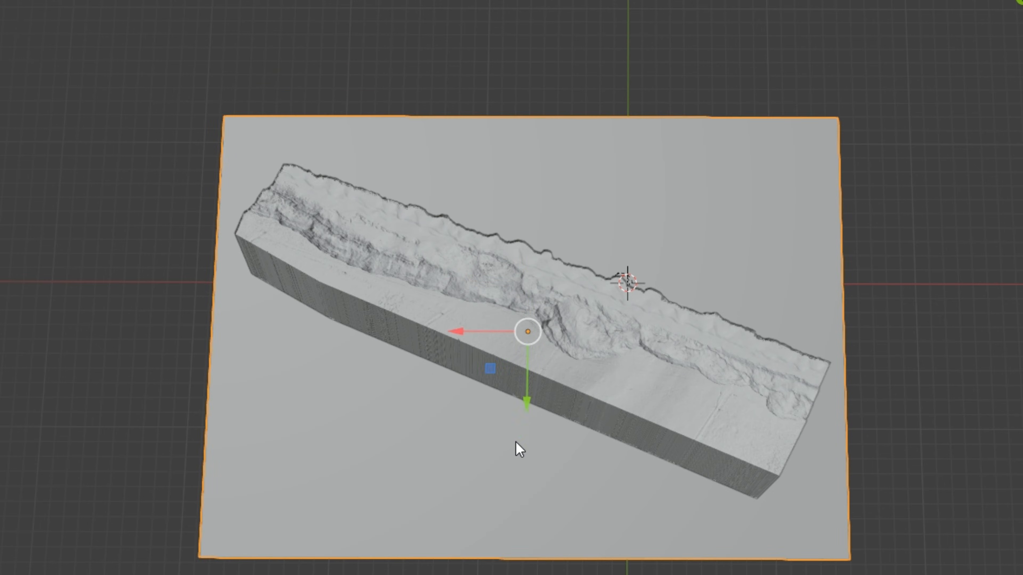
- Raise the slab to the coast block's mid-height and thicken it along Z to about 56 m
middle_drag(516, 448, 197, 252)
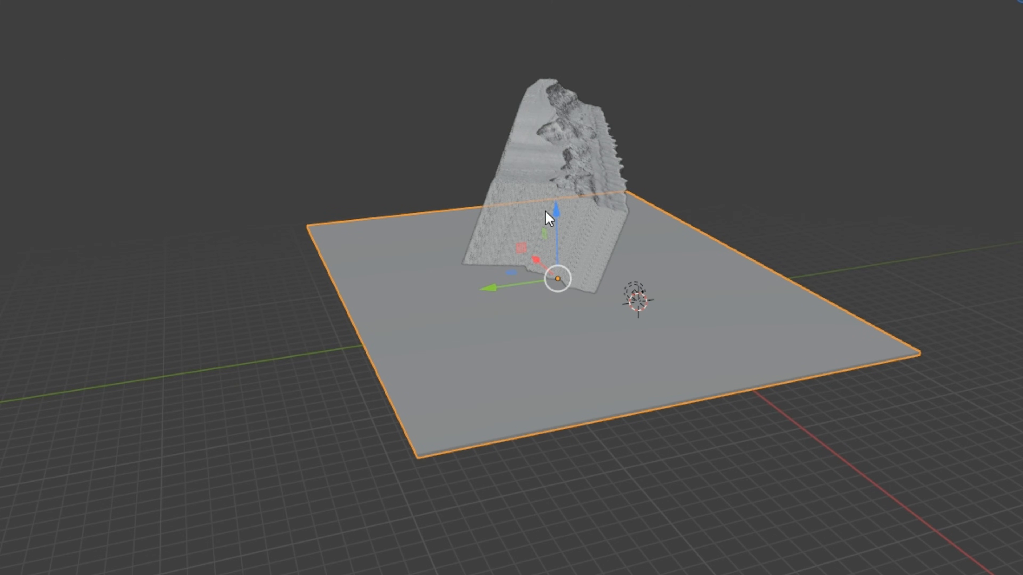
drag(557, 211, 544, 97)
middle_drag(525, 167, 16, 106)
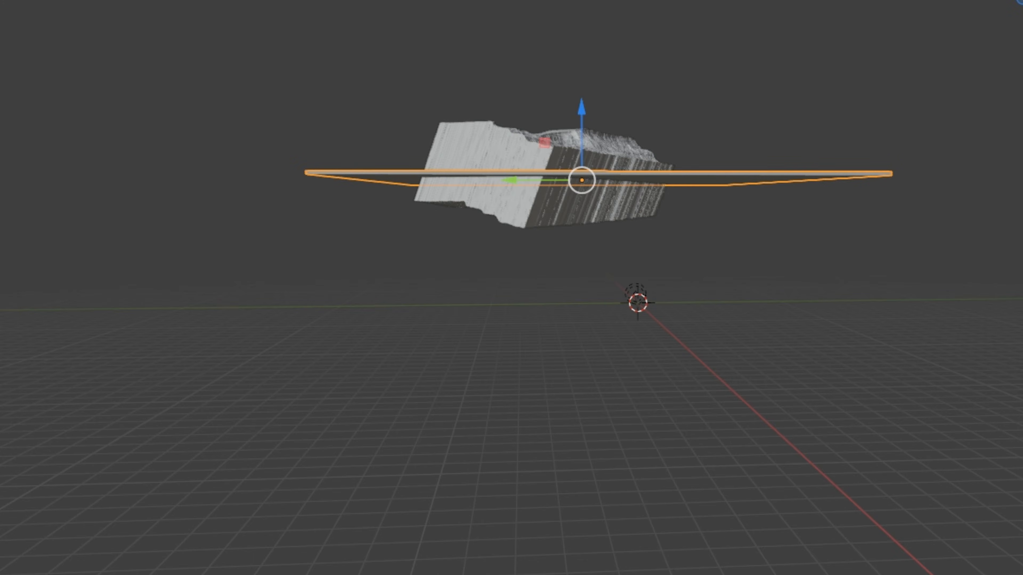
click(2, 121)
middle_drag(499, 137, 530, 167)
drag(578, 106, 574, 2)
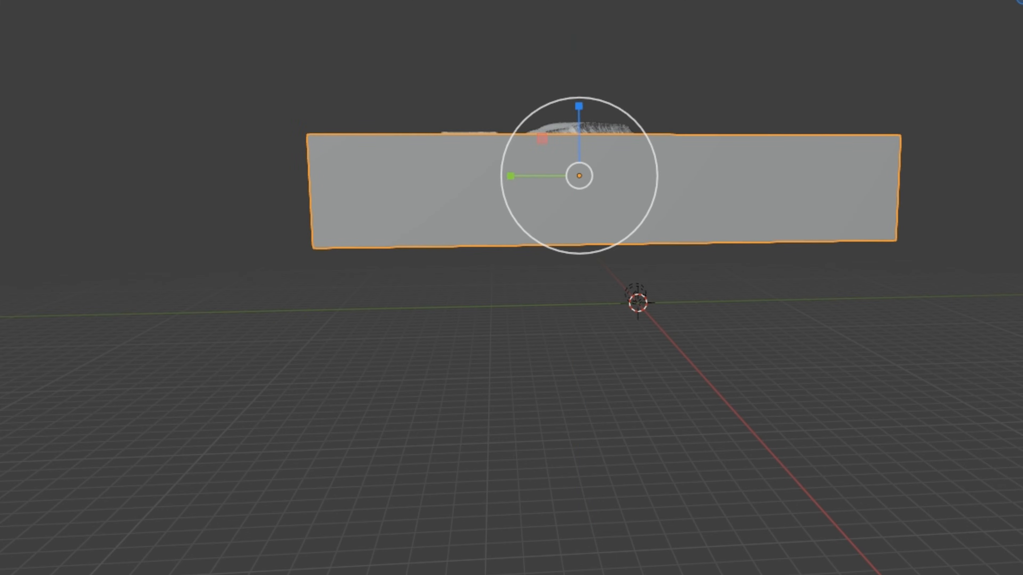
- Lower the thickened cube along Z until the cliff and beach surface stands above its top face, then deselect it
drag(580, 105, 584, 134)
middle_drag(697, 145, 660, 189)
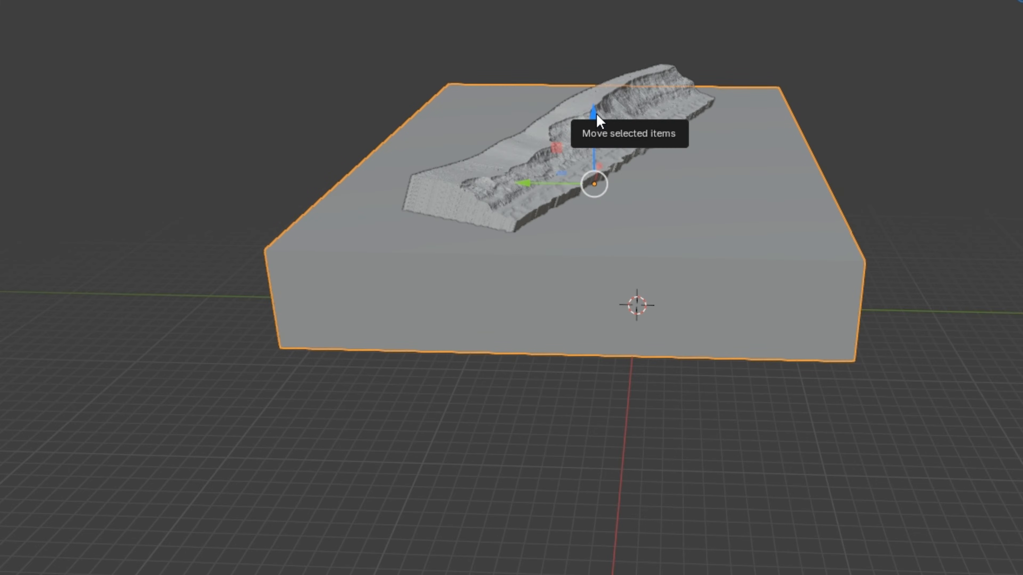
drag(594, 115, 595, 111)
middle_drag(745, 210, 666, 282)
click(927, 304)
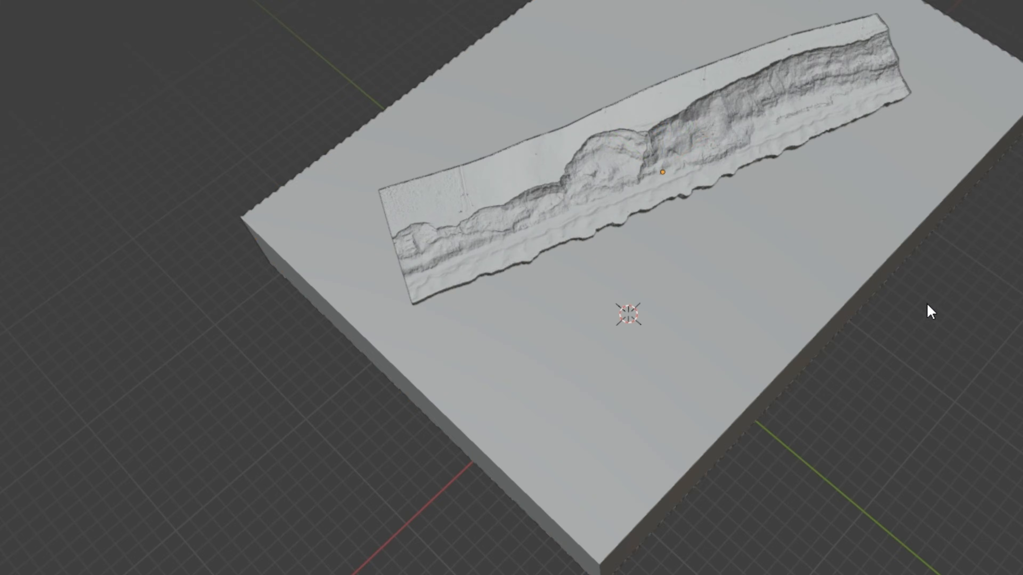
middle_drag(928, 305, 694, 279)
- Apply All Transforms to Coast Model 1
click(842, 200)
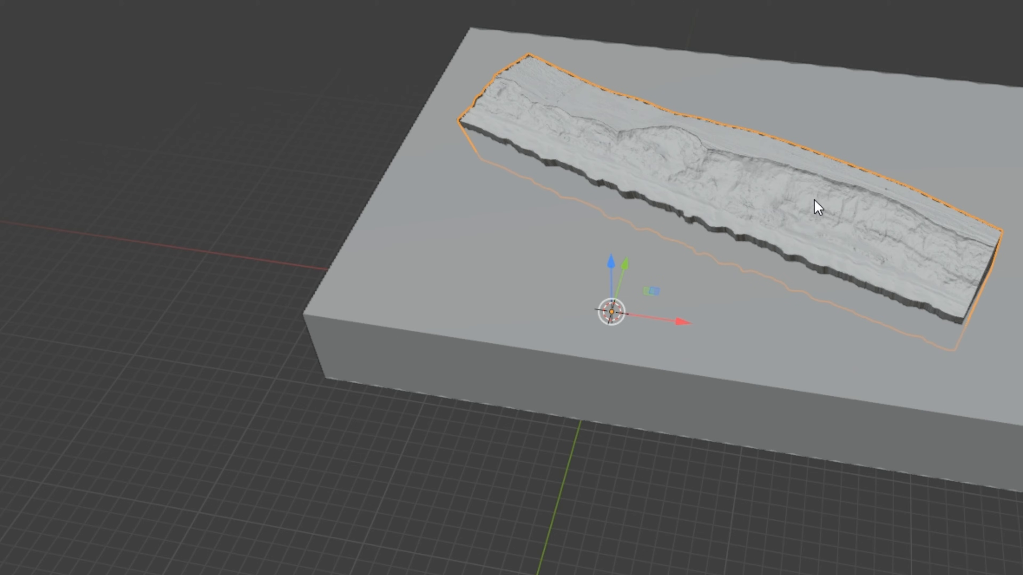
right_click(801, 184)
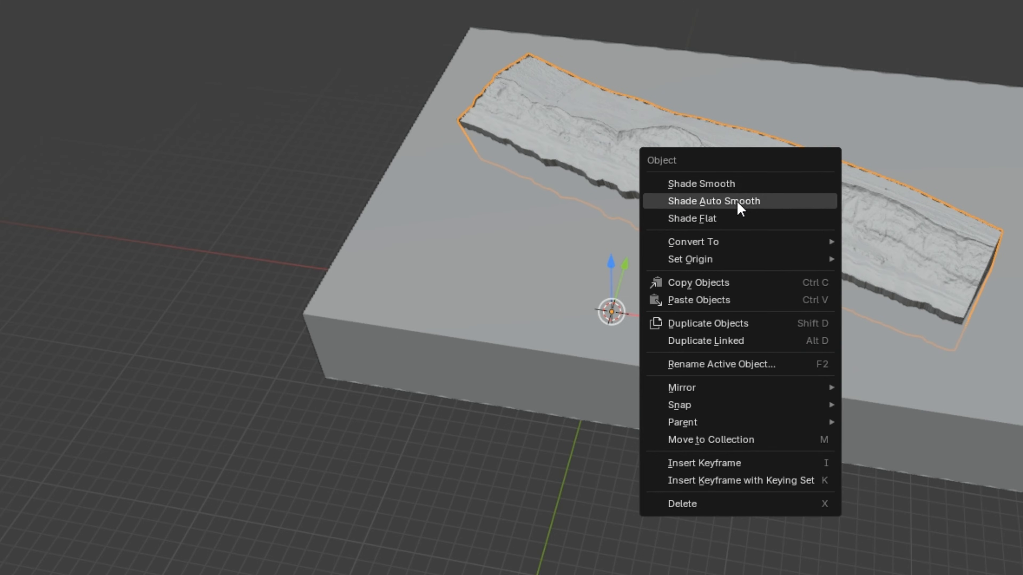
key(ctrl+a)
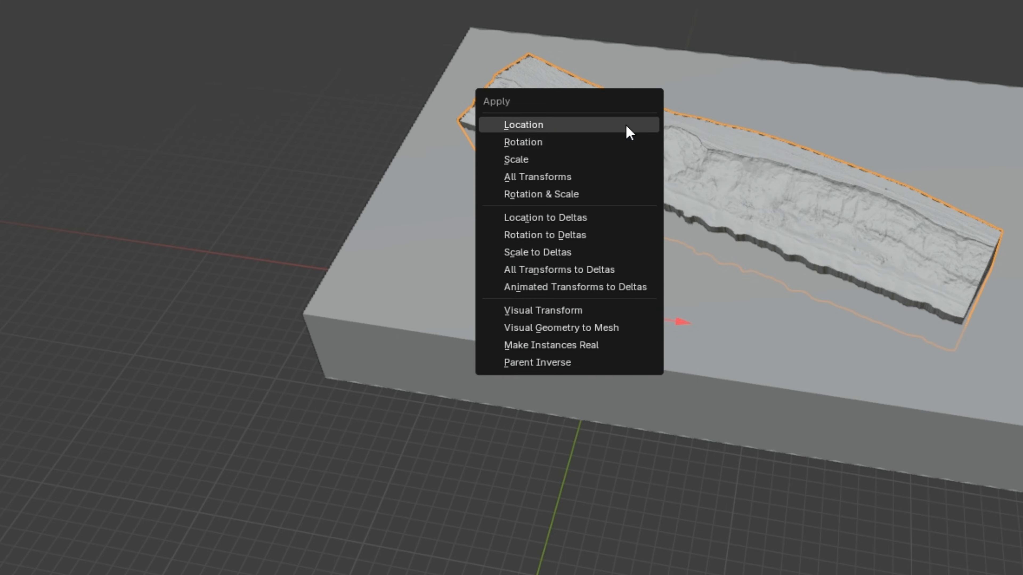
click(545, 177)
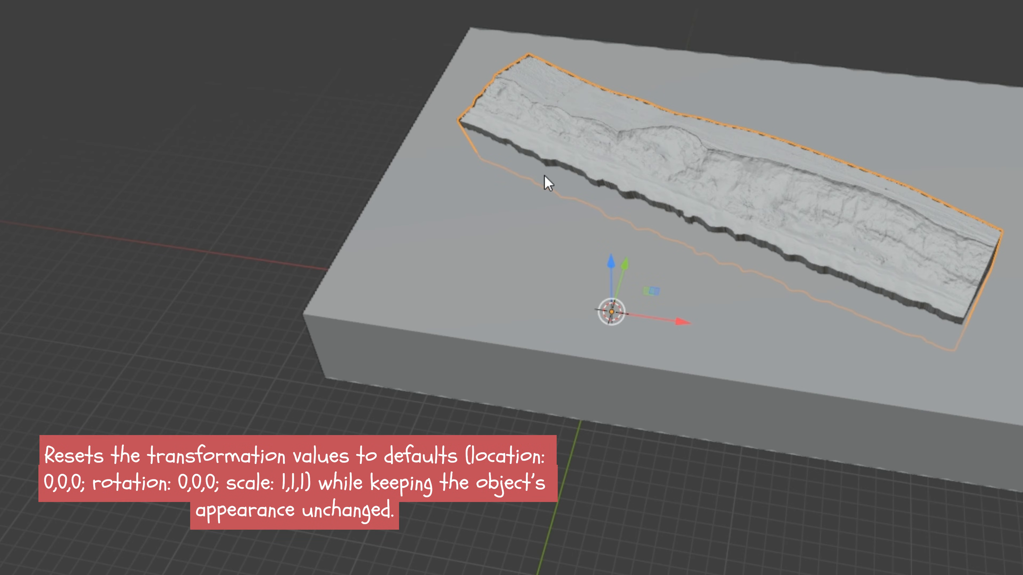
key(ctrl+a)
click(512, 229)
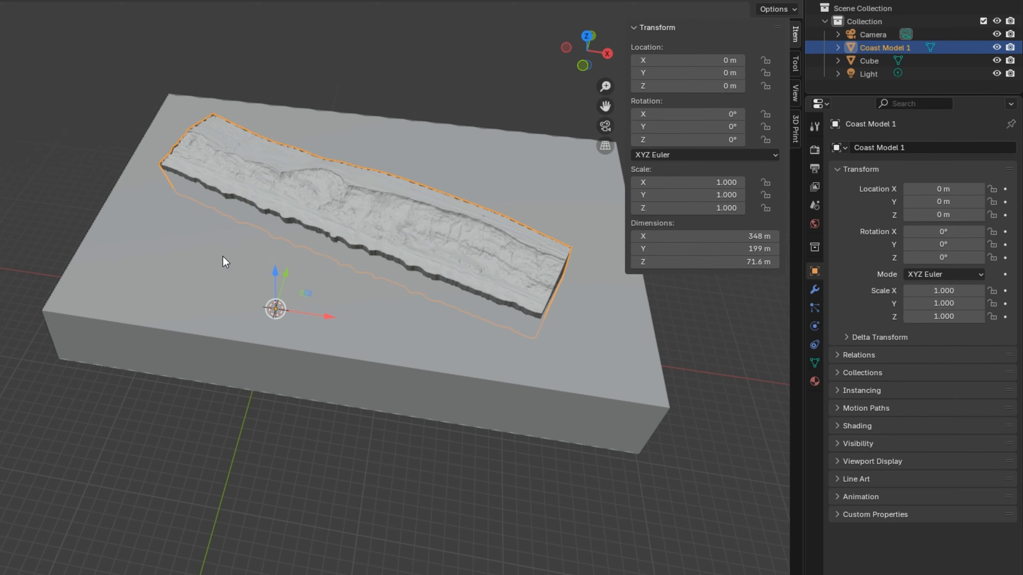
- Apply All Transforms to the cube surrounding the coast model's base
click(221, 258)
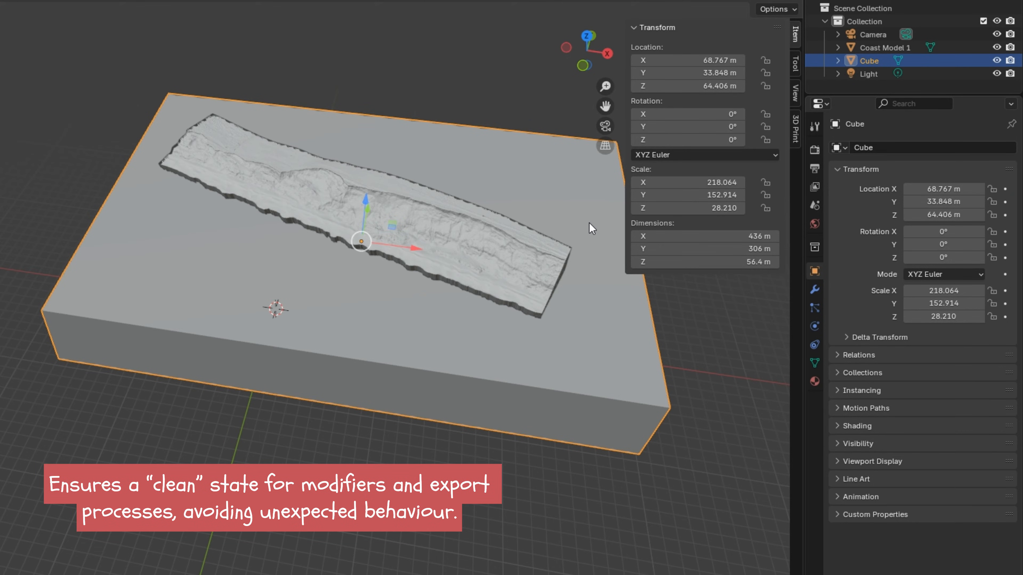
key(ctrl+a)
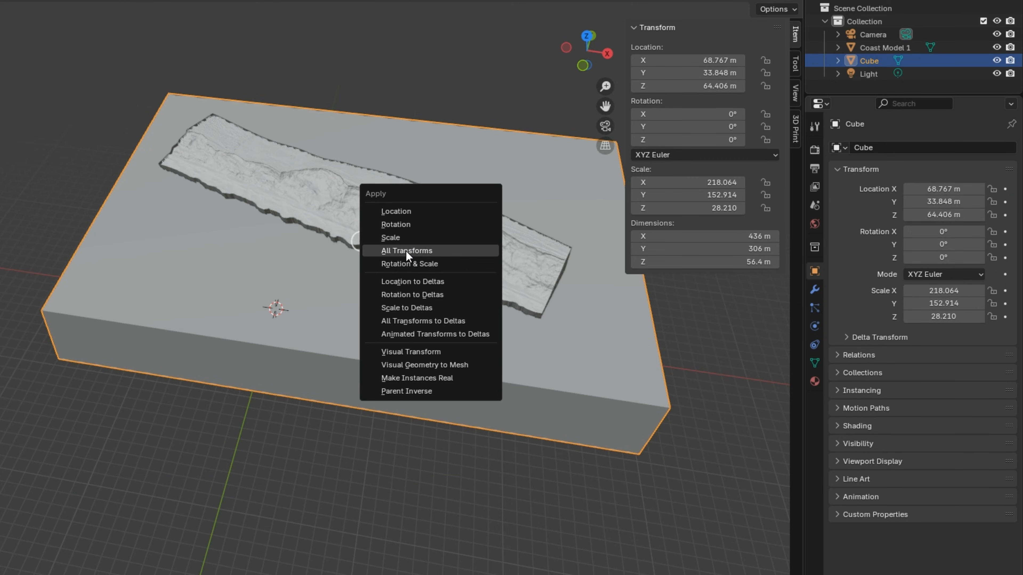
click(406, 251)
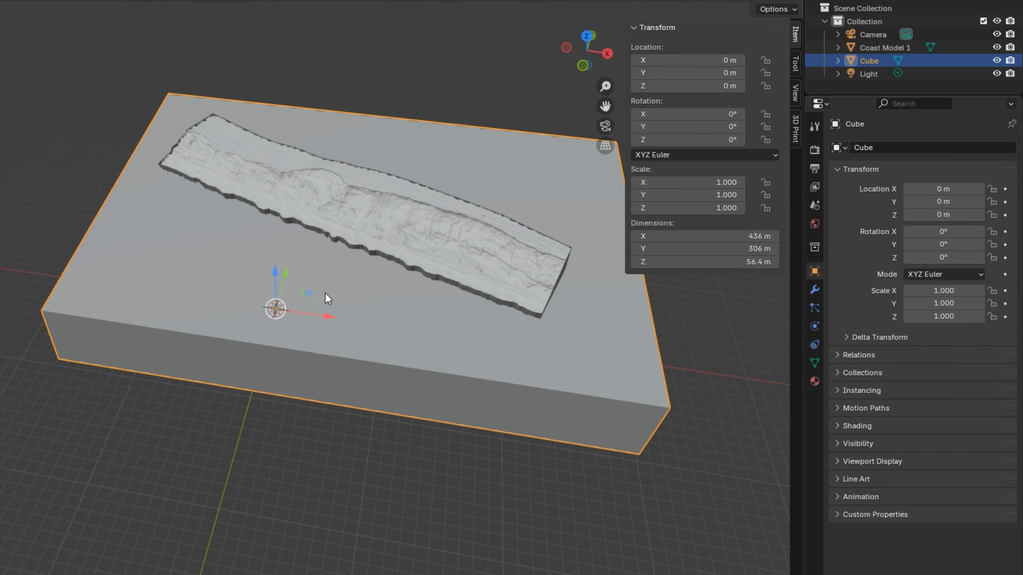
- Add a Boolean modifier to Coast Model 1, set to Difference with the Exact solver, using the Cube as its operand object
middle_drag(327, 297, 259, 322)
click(418, 267)
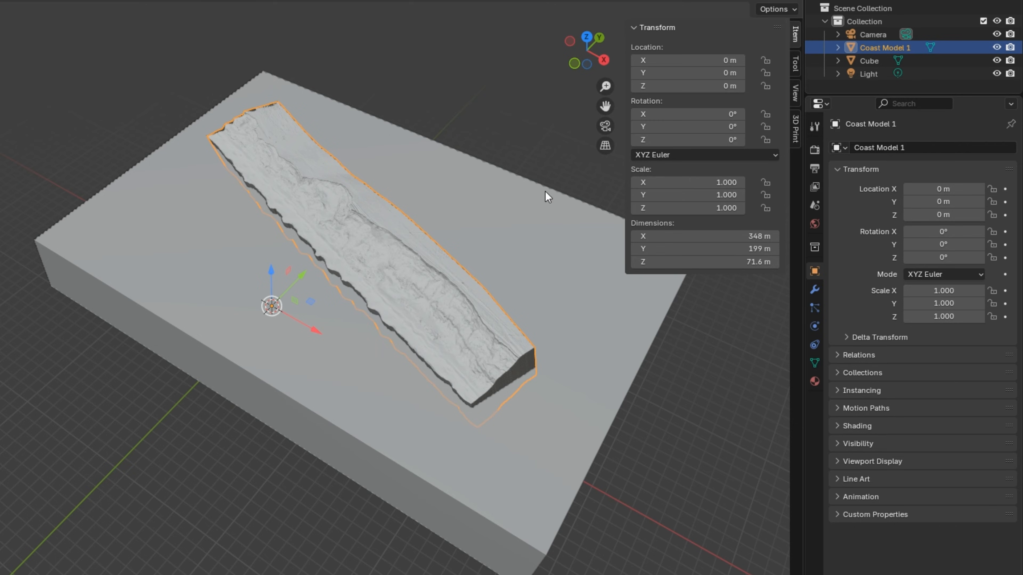
click(814, 288)
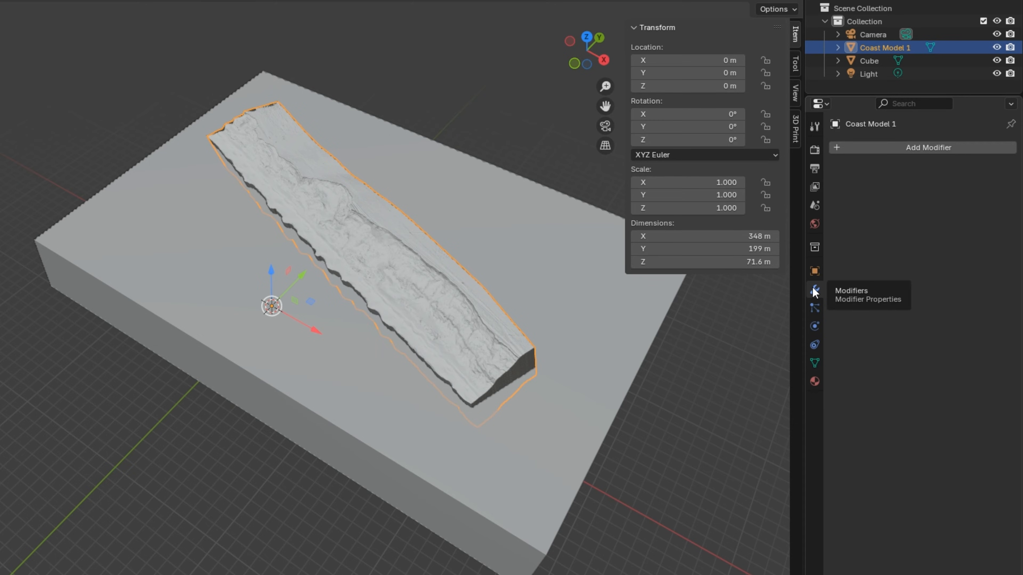
click(897, 146)
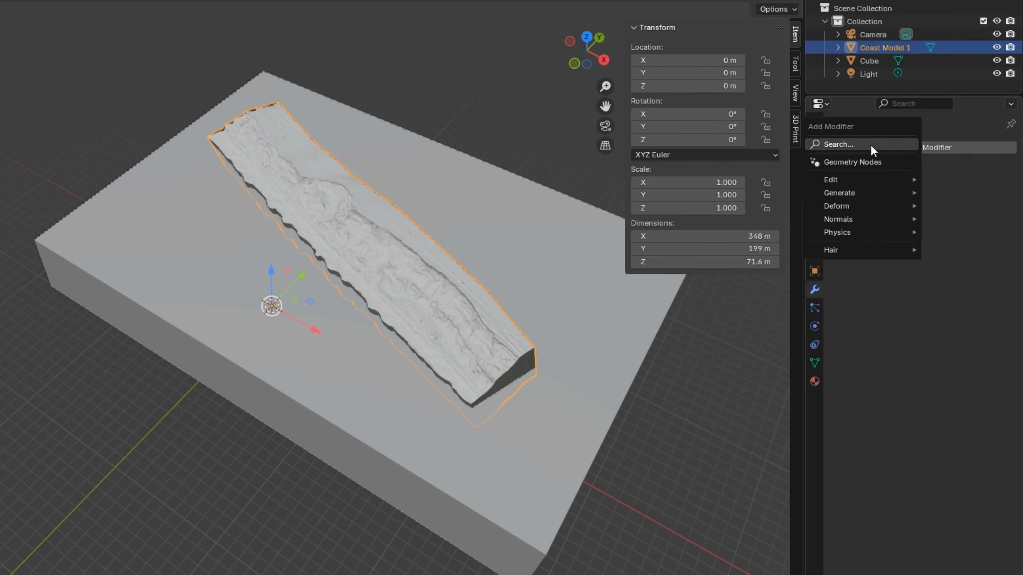
click(835, 144)
text(bool)
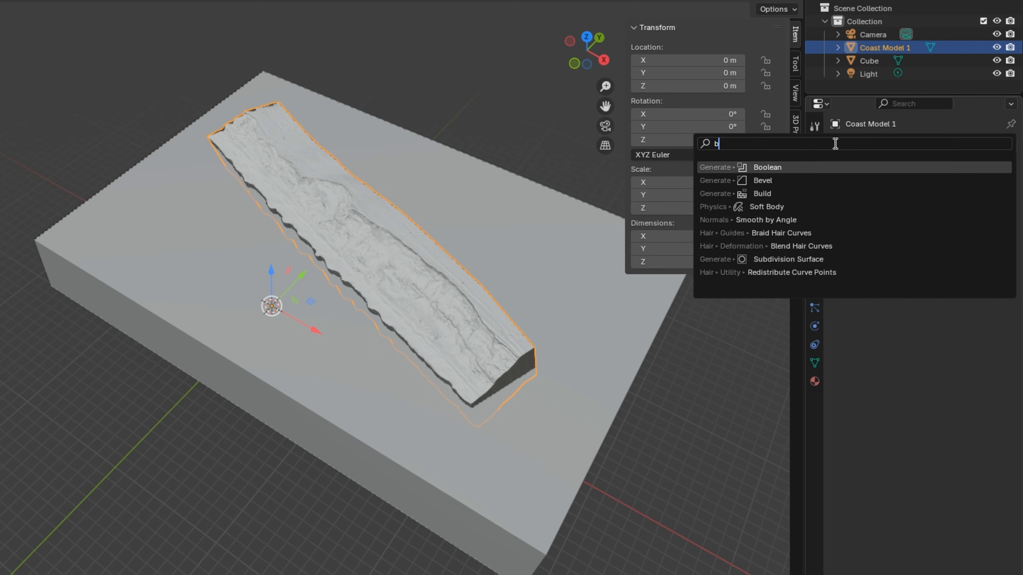
click(799, 169)
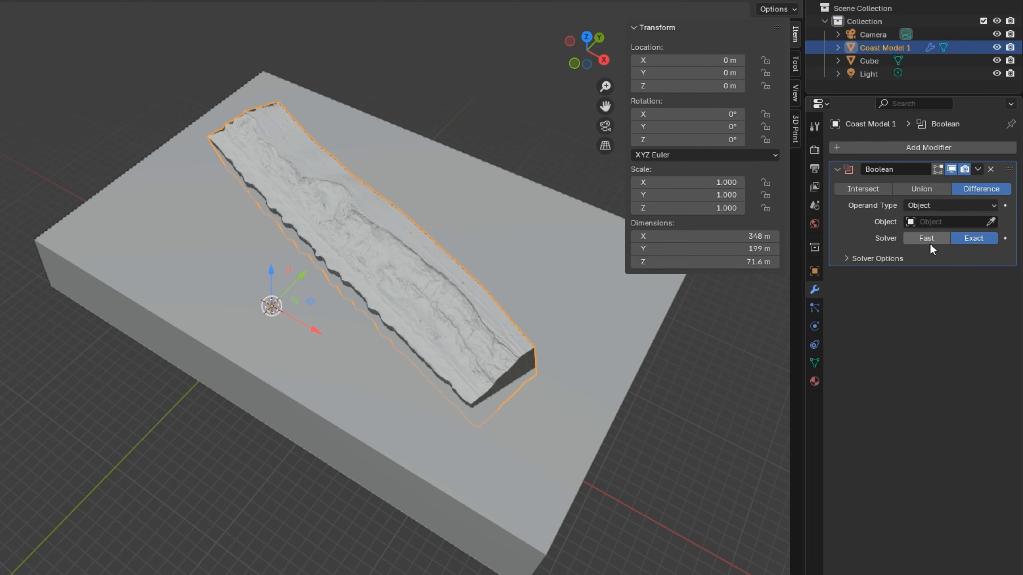
click(988, 223)
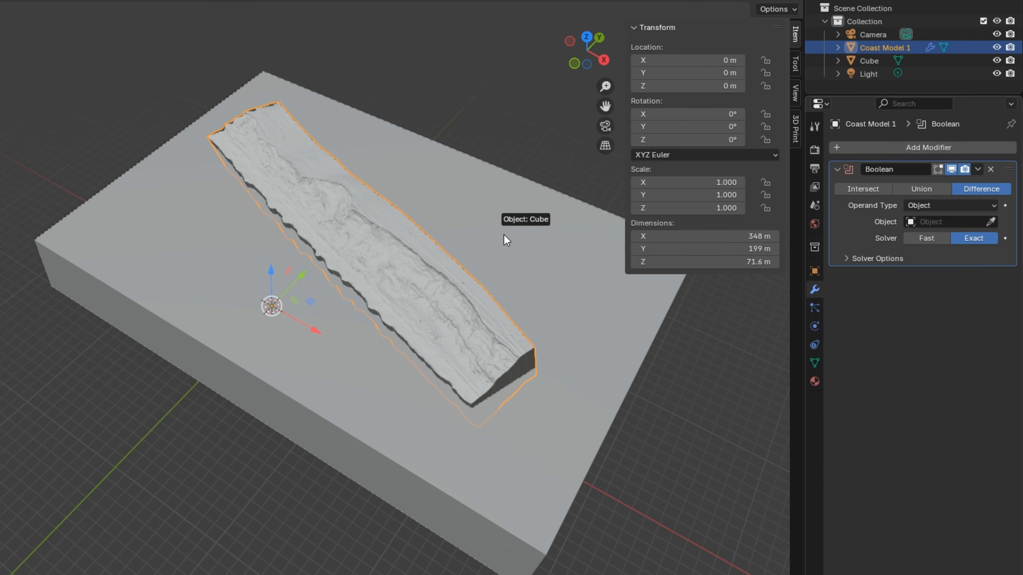
click(503, 235)
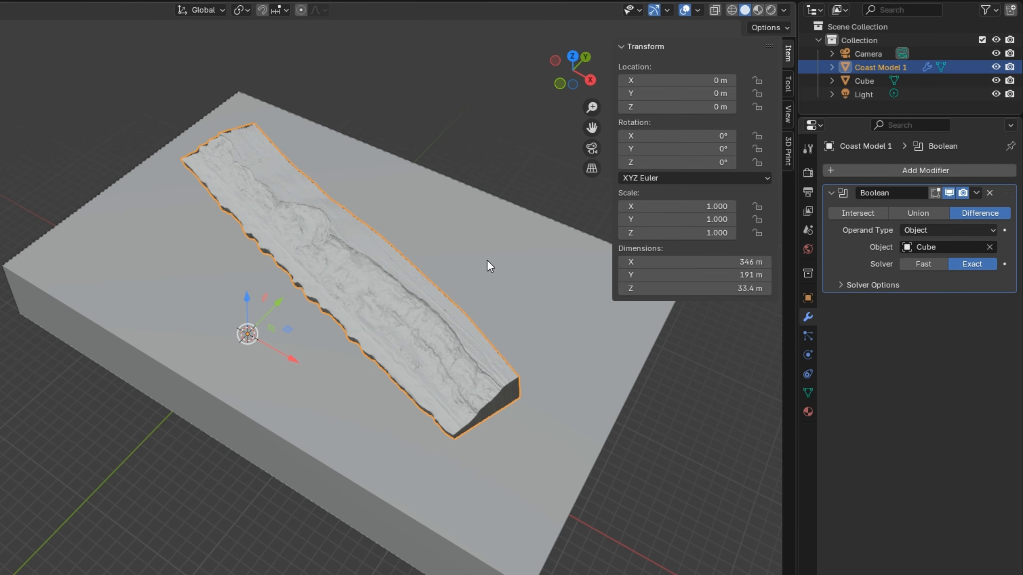
- Hide the Cube in the viewport and view the cut coast model from its end
middle_drag(411, 187, 362, 323)
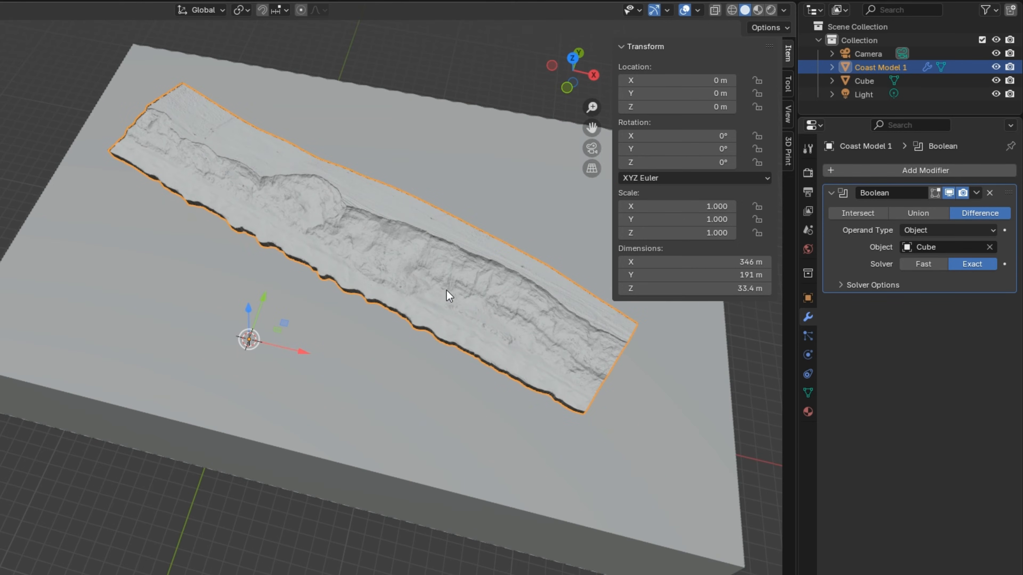
click(996, 81)
middle_drag(472, 224, 302, 221)
middle_drag(381, 224, 324, 216)
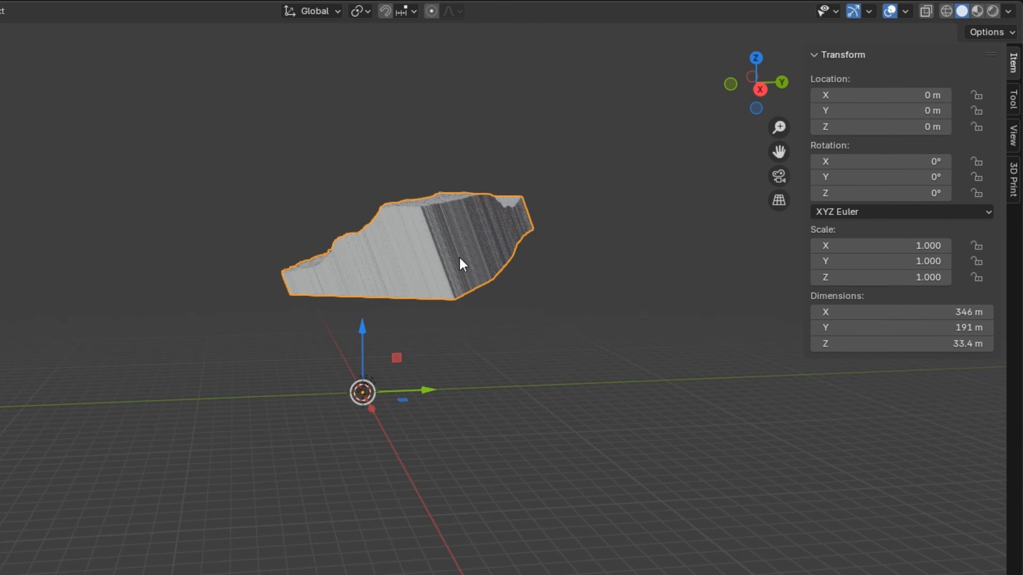
- Examine the cut coast model's base, end faces and wavy seaward edge from all around
scroll(459, 257, up, 2)
middle_drag(504, 238, 346, 309)
scroll(313, 266, down, 6)
scroll(271, 330, up, 2)
scroll(329, 318, down, 4)
scroll(519, 342, up, 2)
scroll(368, 304, down, 2)
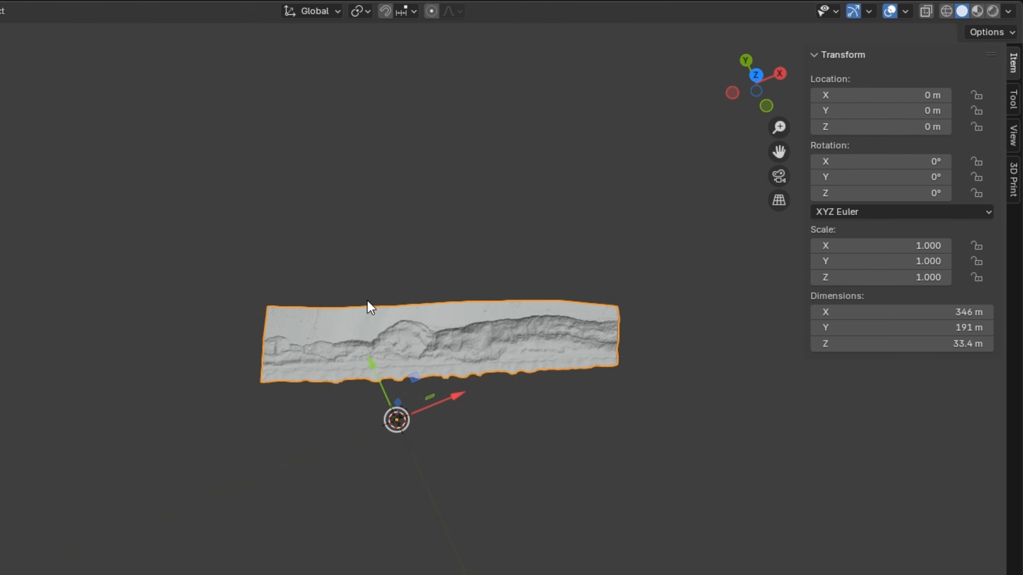
scroll(217, 297, up, 4)
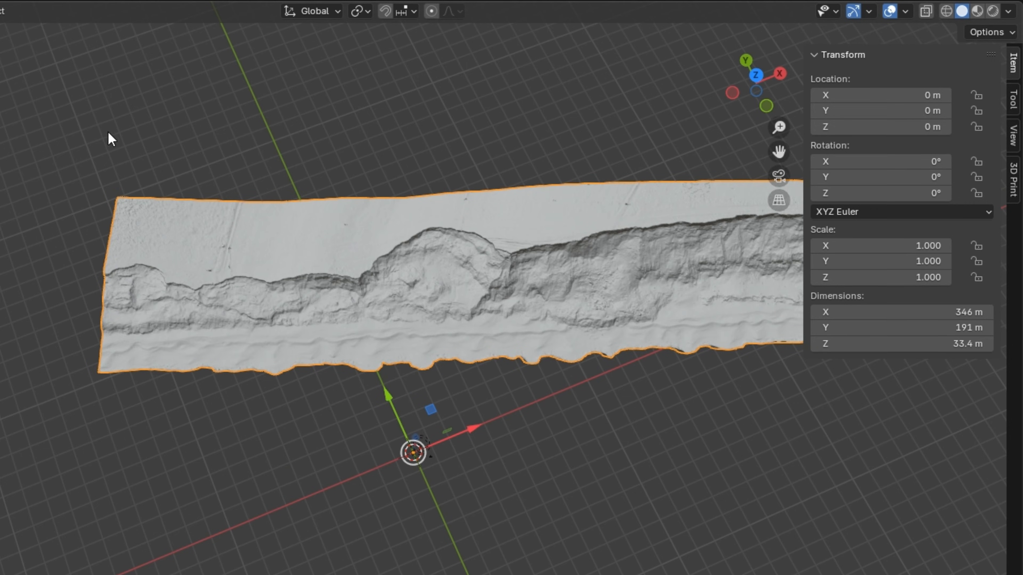
middle_drag(159, 404, 153, 367)
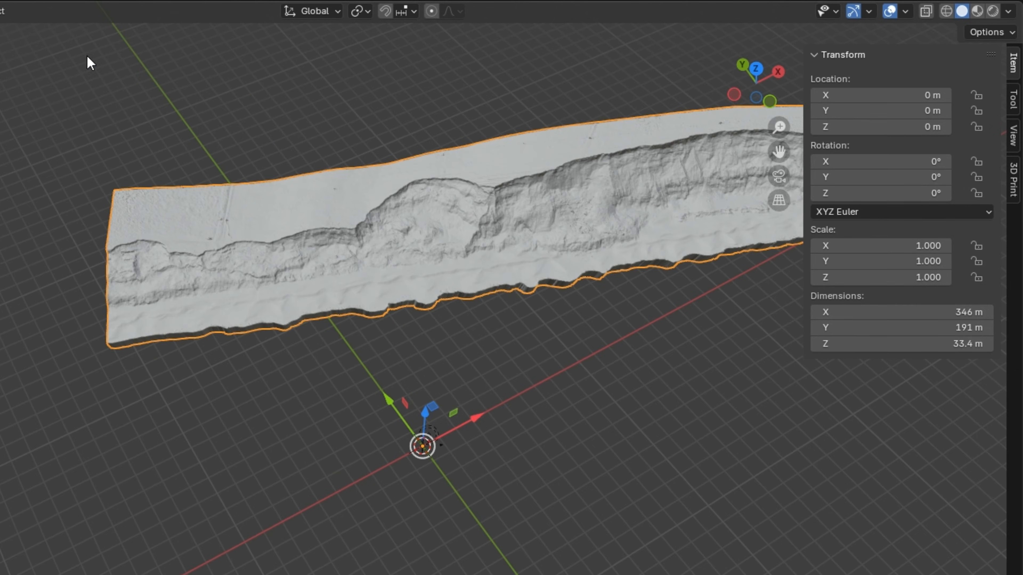
middle_drag(137, 211, 228, 304)
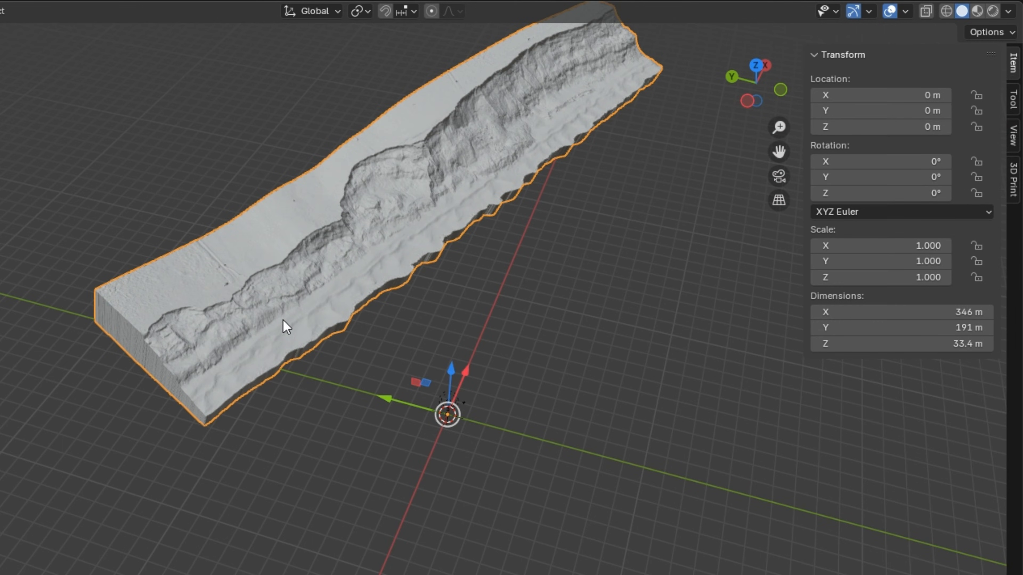
middle_drag(217, 265, 25, 339)
middle_drag(524, 347, 630, 345)
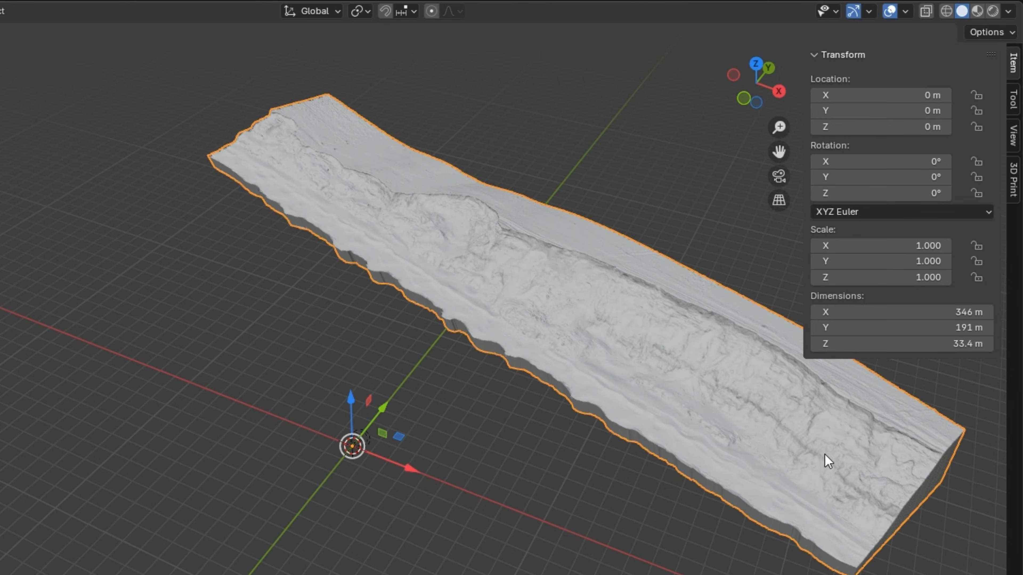
middle_drag(493, 290, 322, 248)
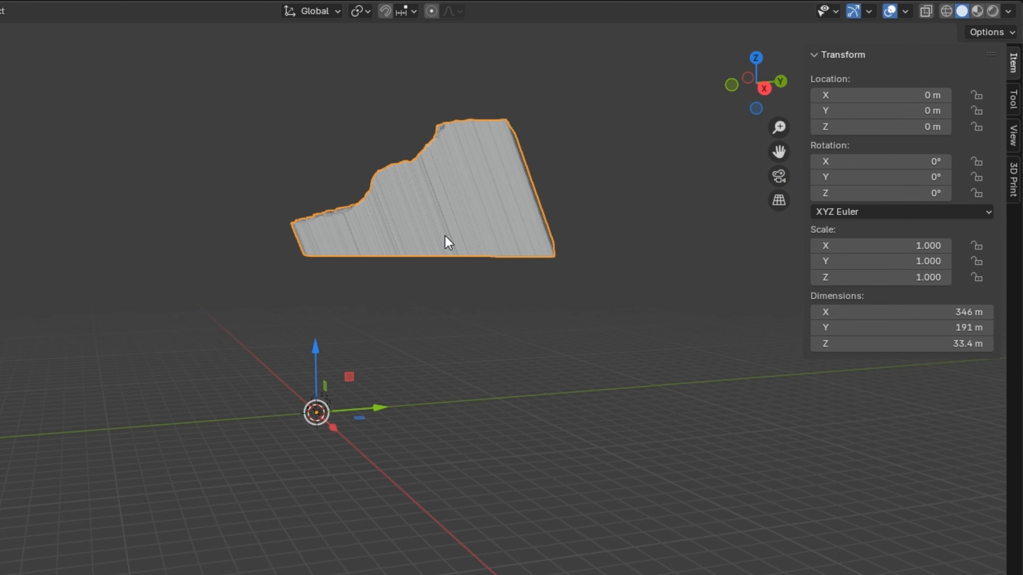
middle_drag(347, 133, 550, 235)
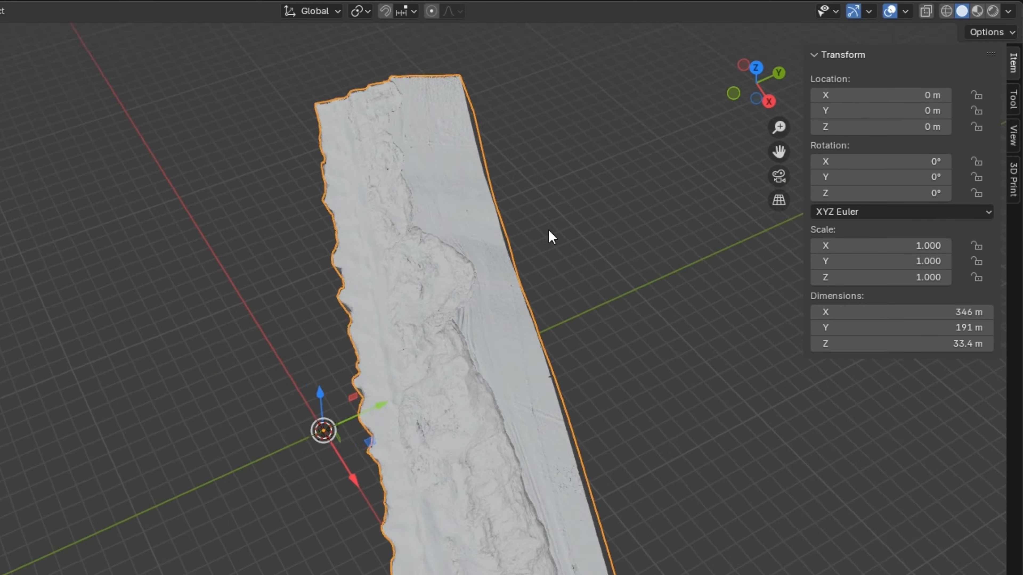
middle_drag(294, 343, 462, 295)
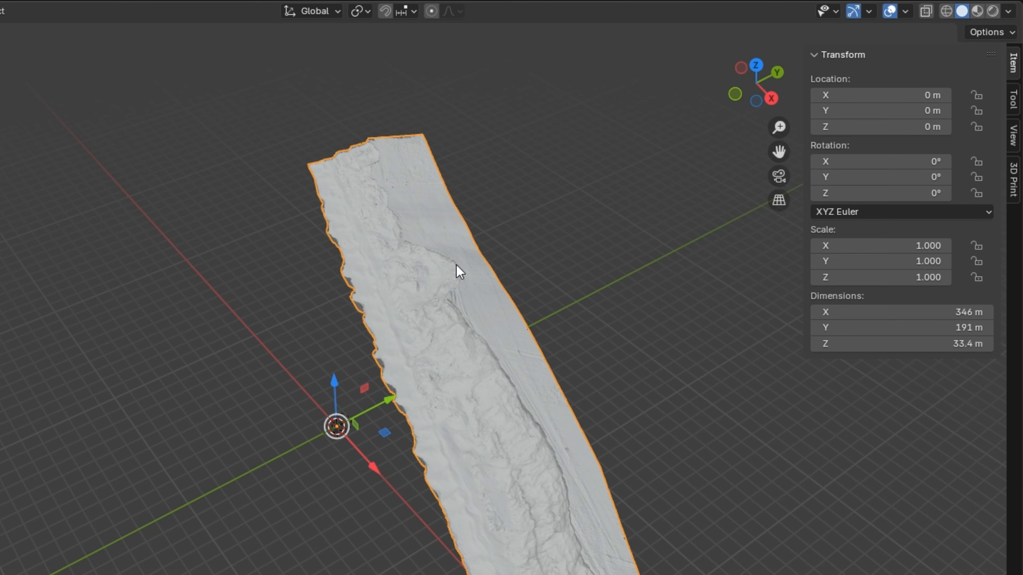
- Examine the coast model's landward side and the cliff surface detail up close, ending with the whole strip in view
scroll(517, 372, up, 2)
middle_drag(576, 355, 404, 386)
scroll(540, 392, up, 1)
scroll(543, 399, down, 3)
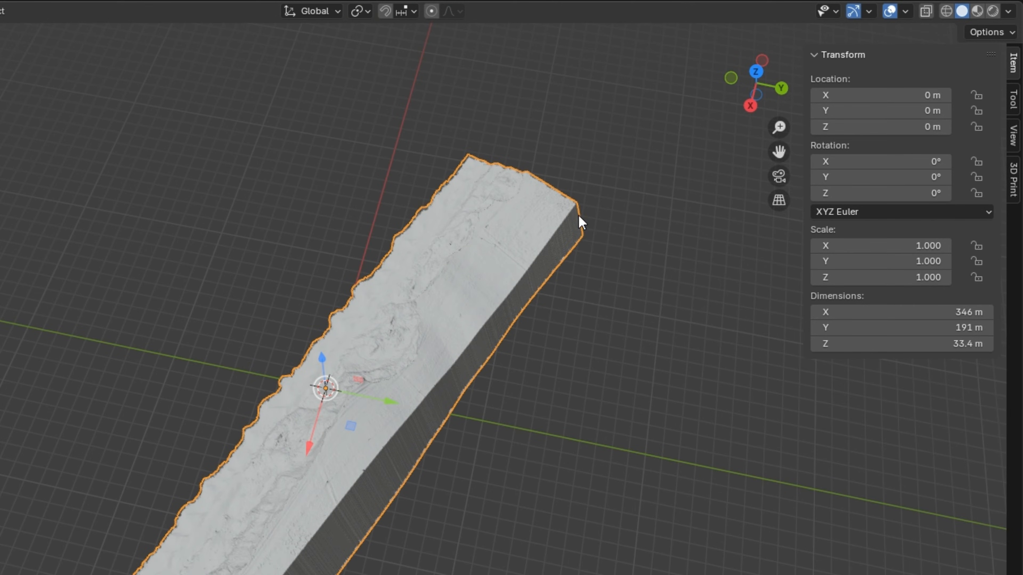
scroll(514, 271, up, 3)
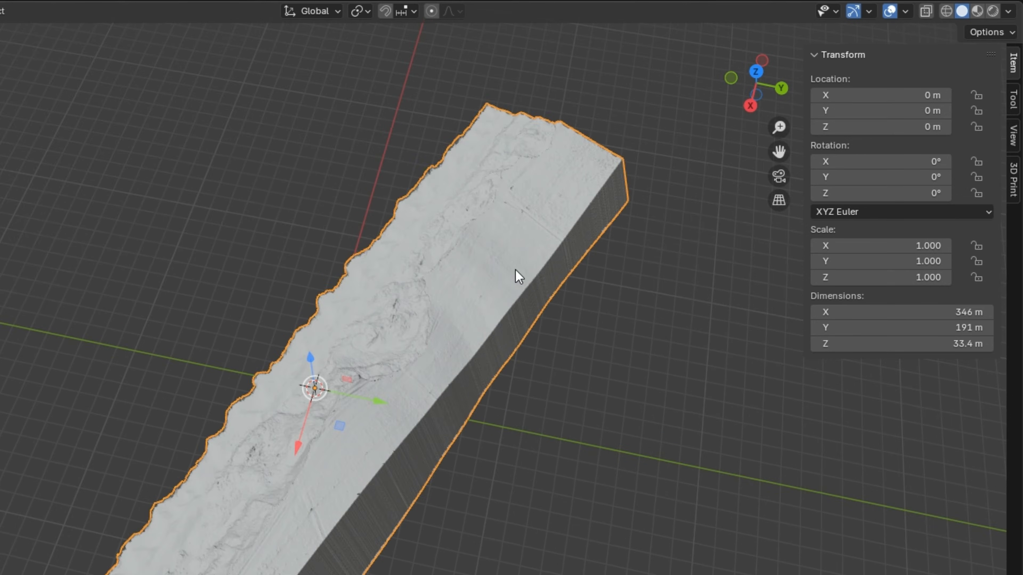
middle_drag(492, 274, 507, 429)
scroll(506, 429, up, 3)
middle_drag(623, 455, 603, 568)
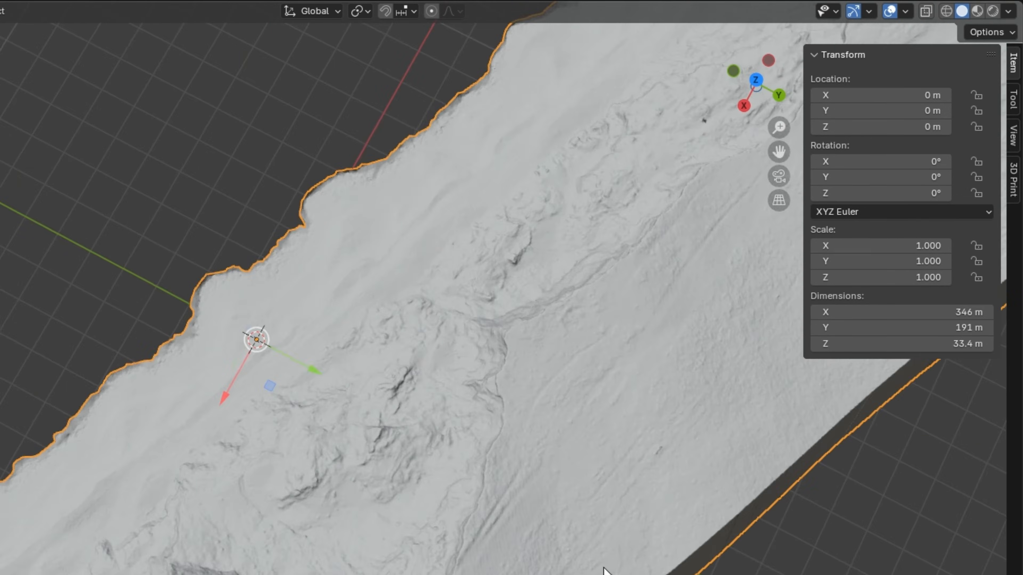
scroll(568, 557, up, 4)
scroll(568, 557, down, 3)
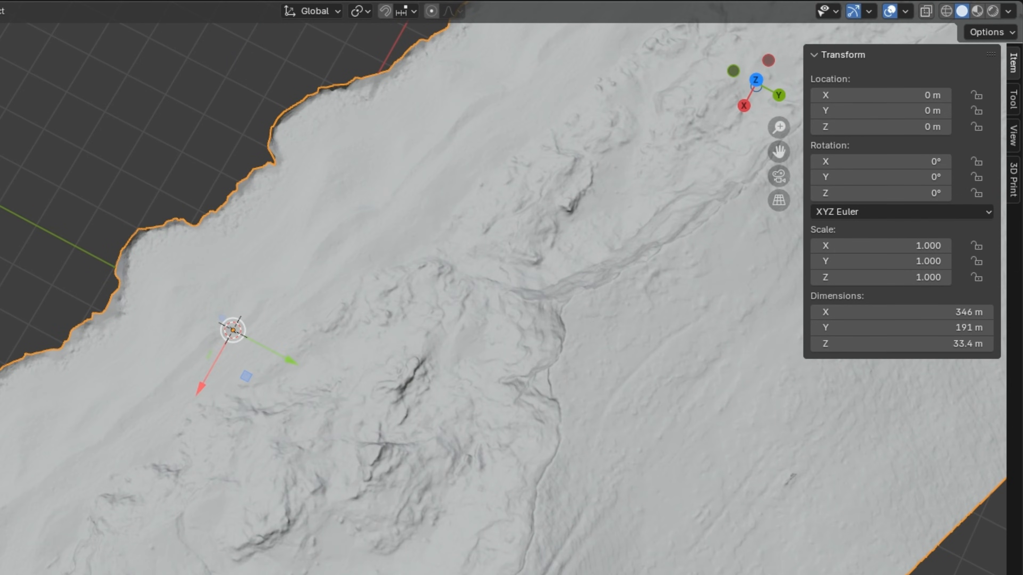
scroll(464, 439, up, 3)
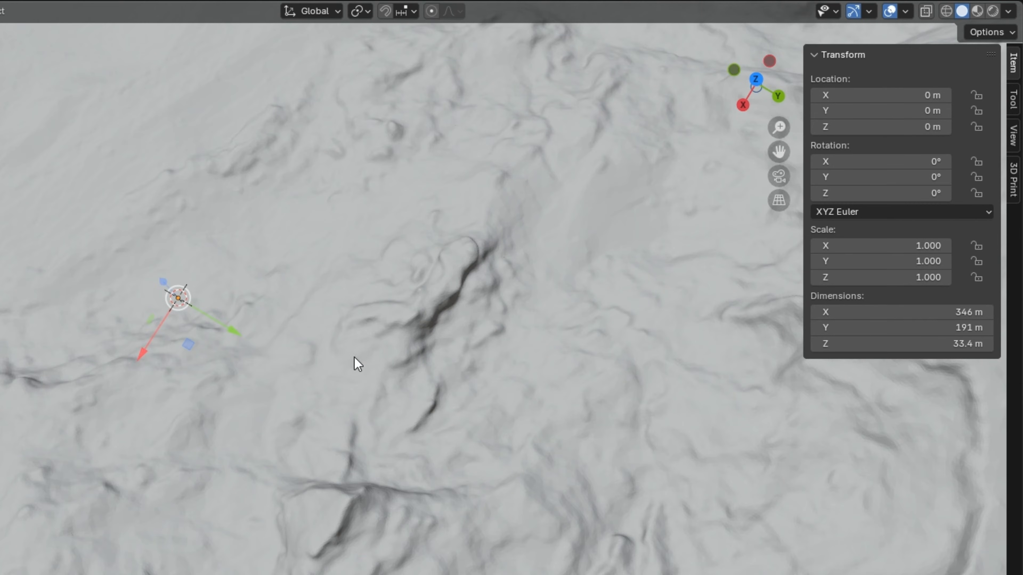
scroll(355, 363, down, 3)
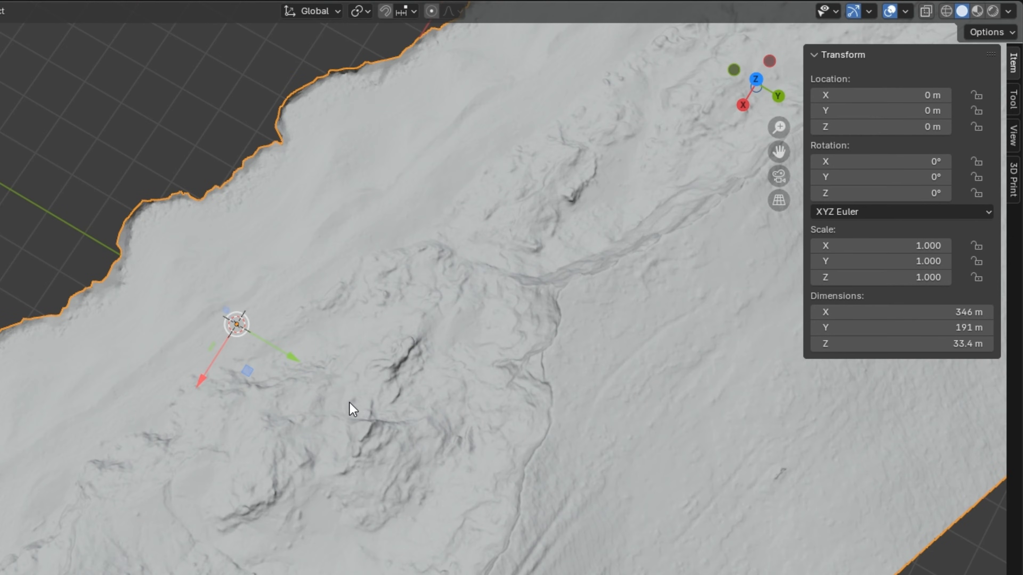
scroll(373, 413, down, 3)
scroll(372, 412, down, 2)
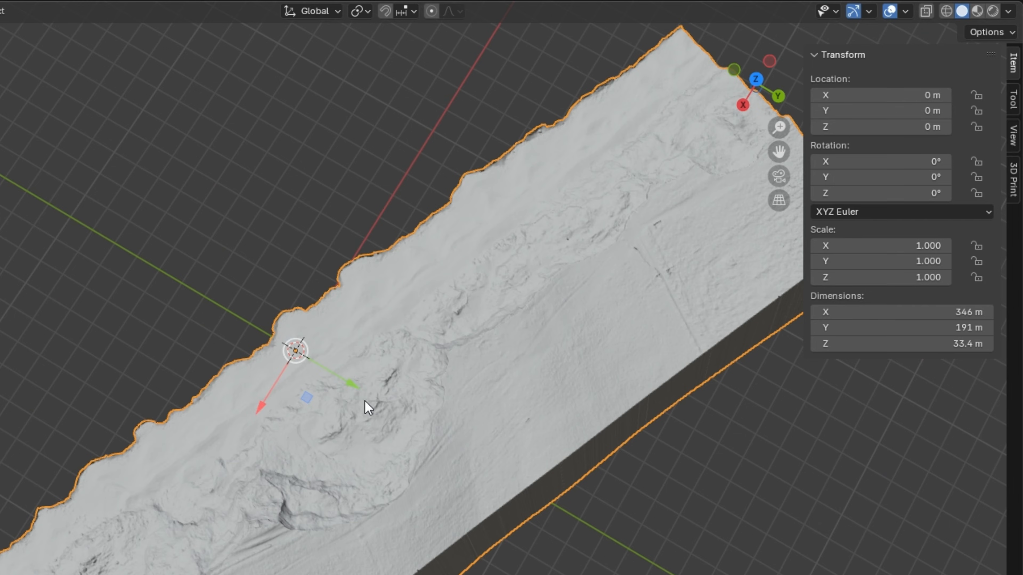
middle_drag(368, 409, 419, 439)
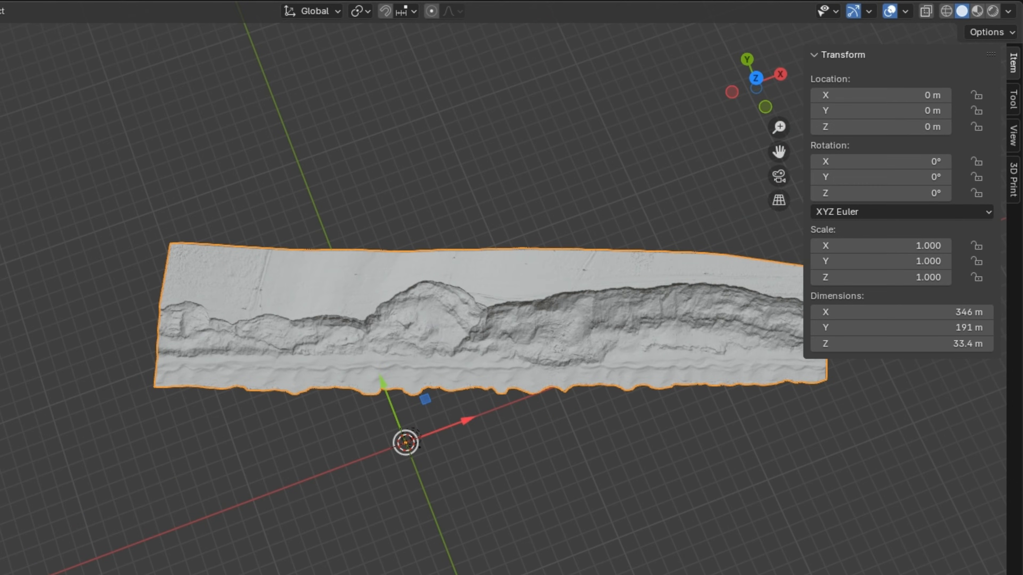
- Add a cube mesh at the origin and stretch it along X to about 9.2 m
key(shift+a)
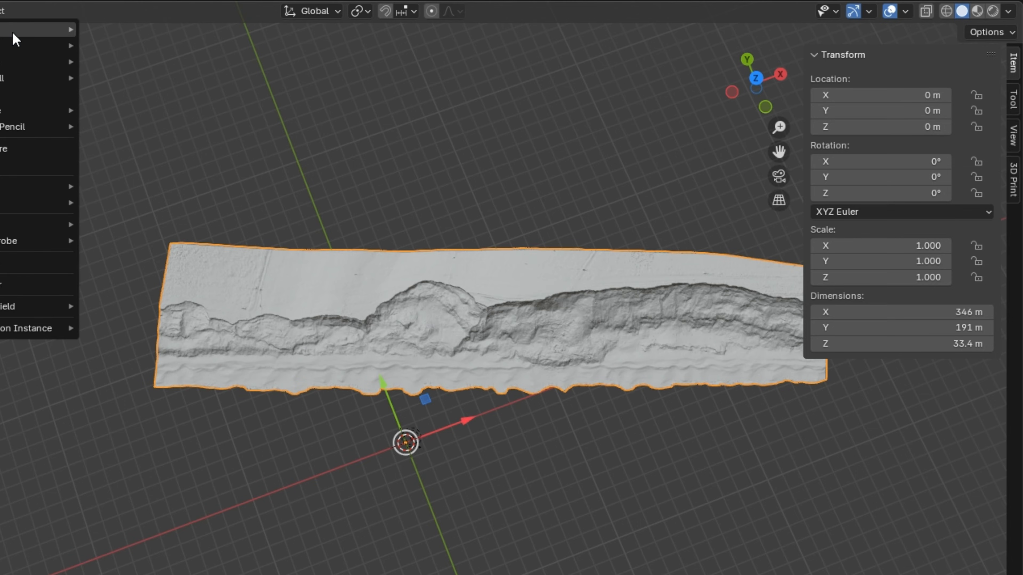
mouse_move(17, 58)
mouse_move(26, 31)
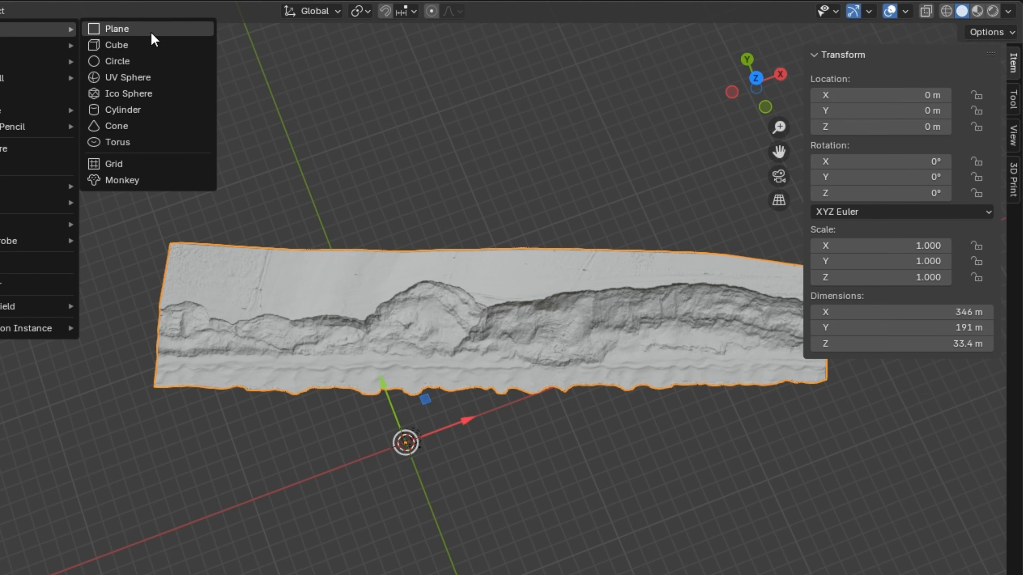
click(150, 43)
middle_drag(388, 251, 443, 566)
key(shift+space)
key(s)
scroll(388, 407, down, 5)
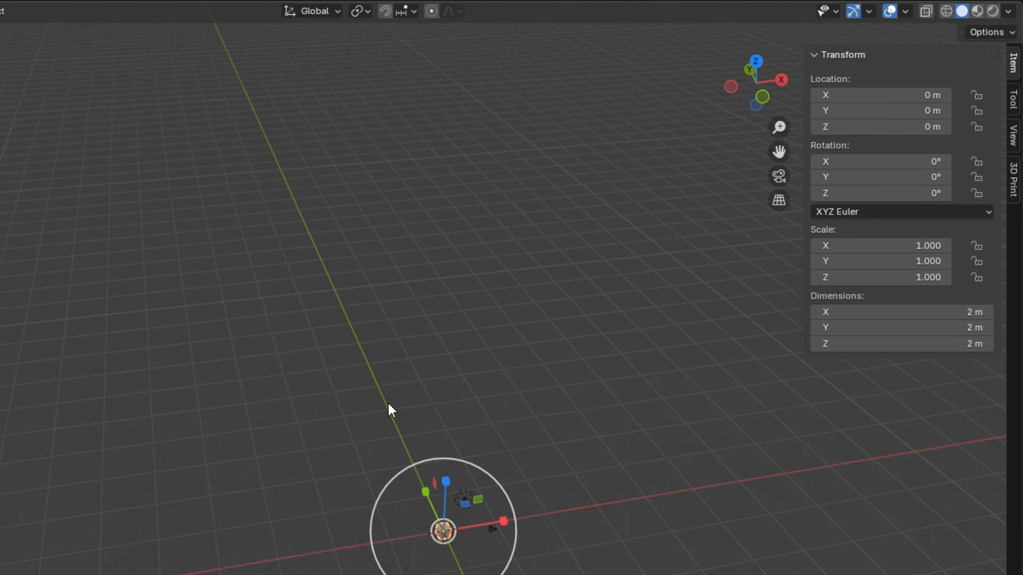
middle_drag(376, 410, 457, 482)
drag(476, 448, 693, 390)
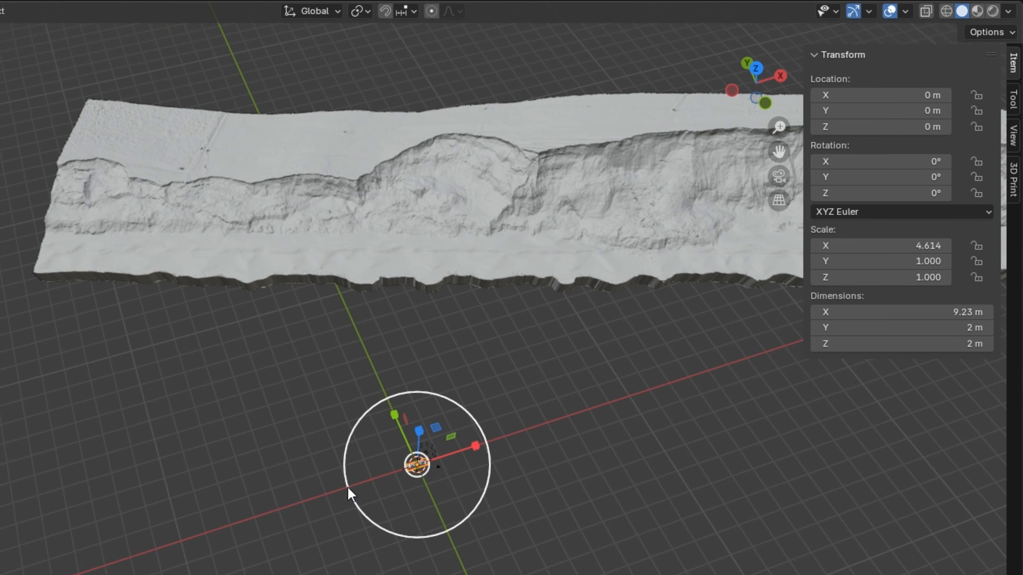
middle_drag(322, 498, 310, 503)
scroll(310, 501, down, 3)
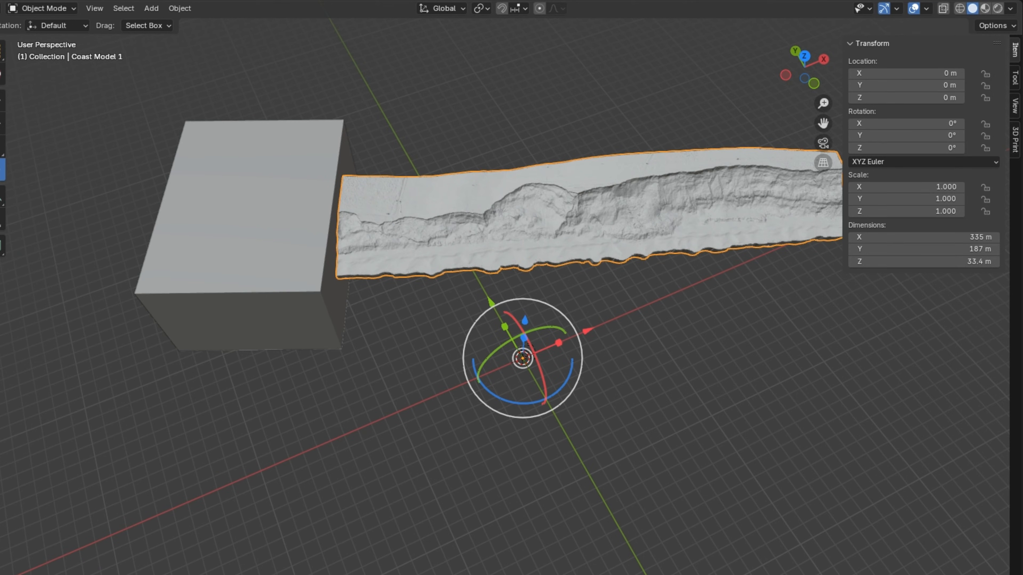
- Examine the coast model's trimmed end face, landward wall and cliff-top surface from several angles
middle_drag(580, 182, 595, 175)
scroll(380, 262, up, 3)
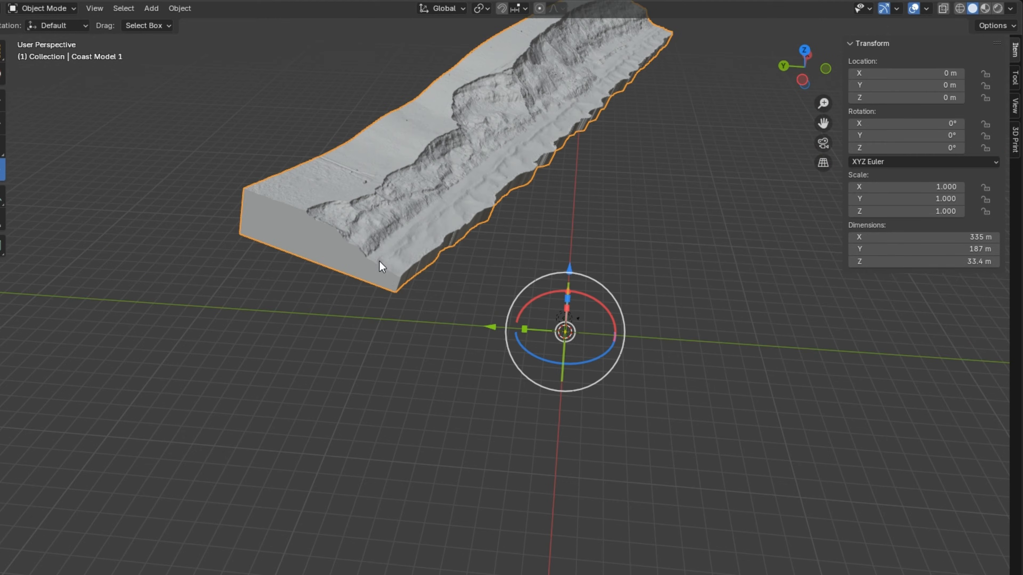
middle_drag(380, 262, 761, 178)
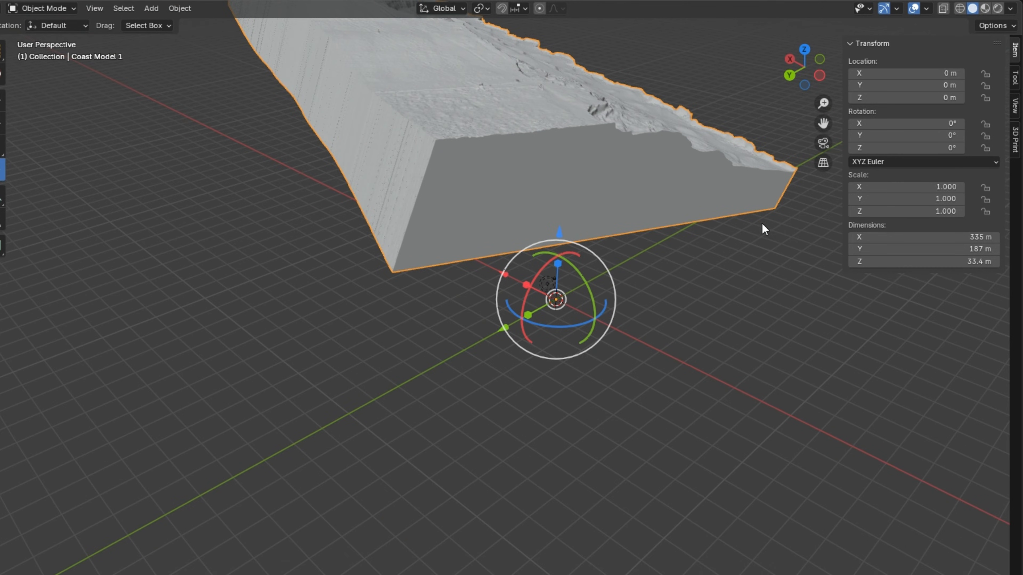
middle_drag(760, 196, 685, 455)
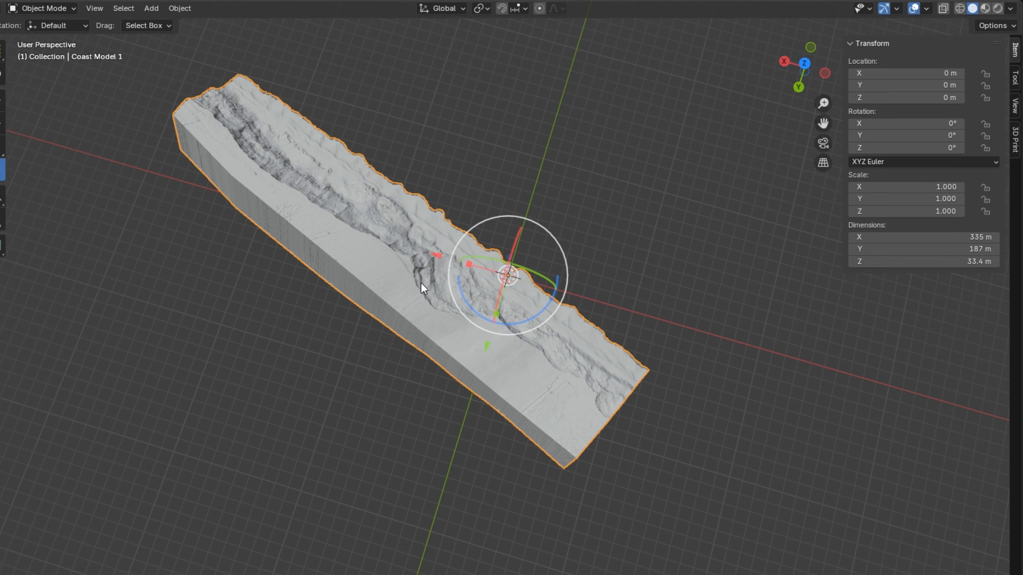
middle_drag(318, 28, 507, 288)
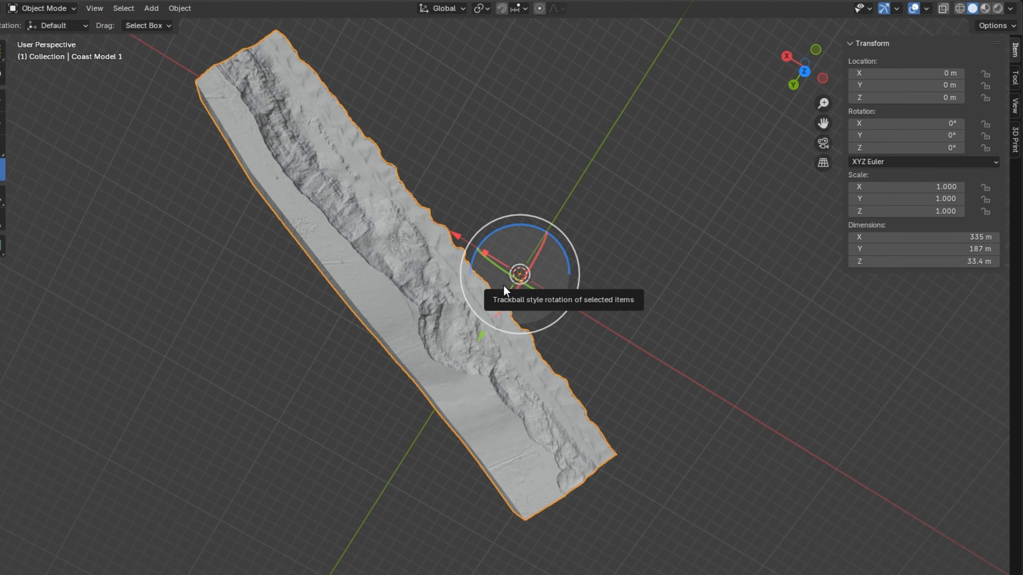
scroll(488, 385, up, 2)
middle_drag(487, 385, 480, 348)
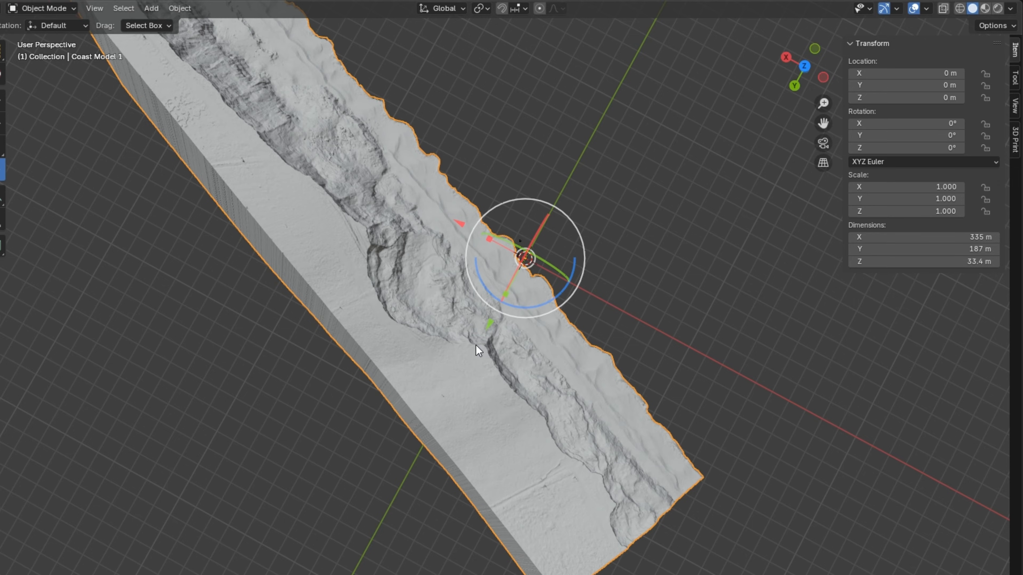
- Examine the coast model's seaward edge and cliff face from low and raised angles around the origin
middle_drag(596, 311, 591, 244)
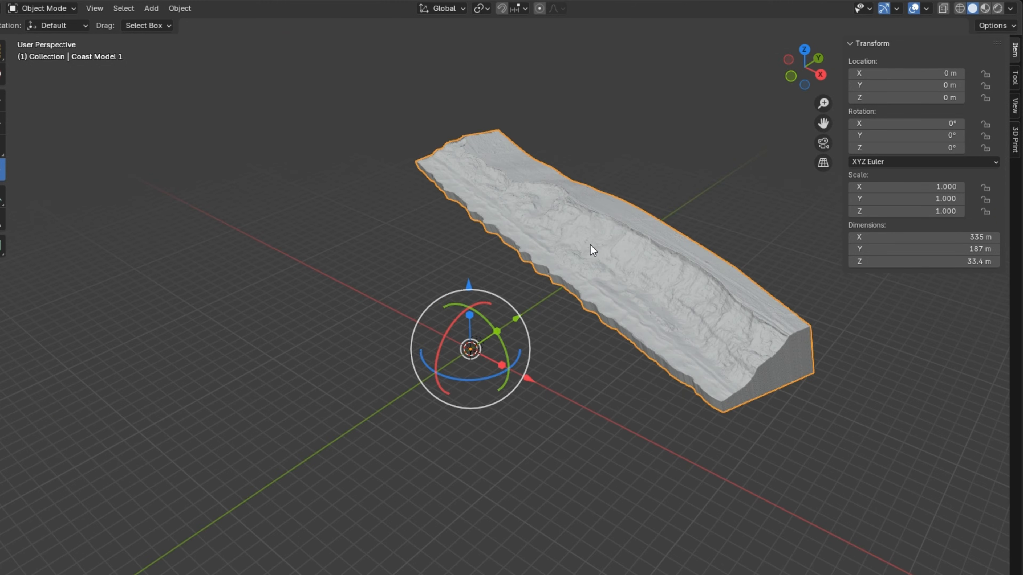
middle_drag(473, 201, 572, 243)
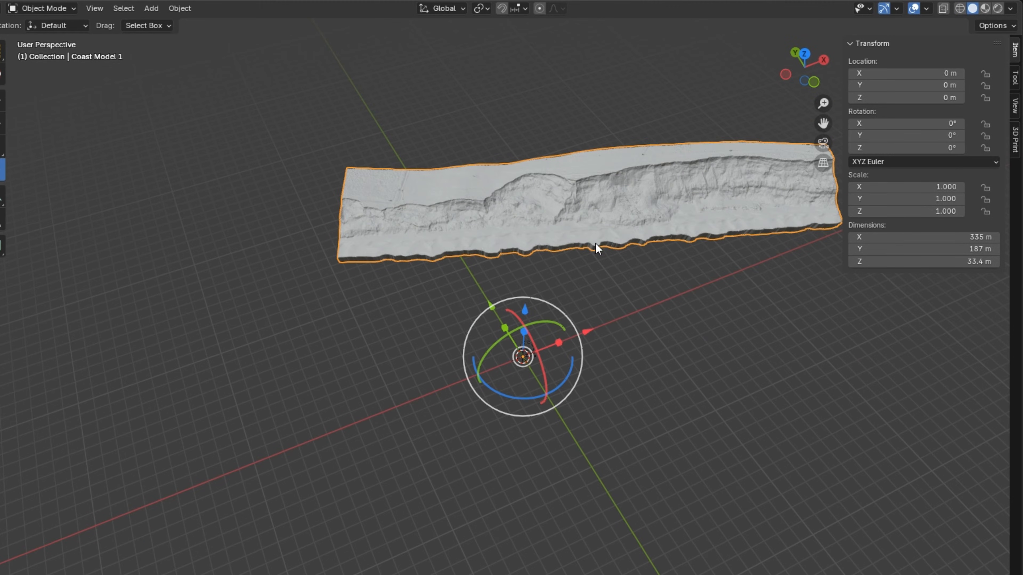
shift+middle_drag(597, 241, 550, 284)
scroll(535, 292, up, 1)
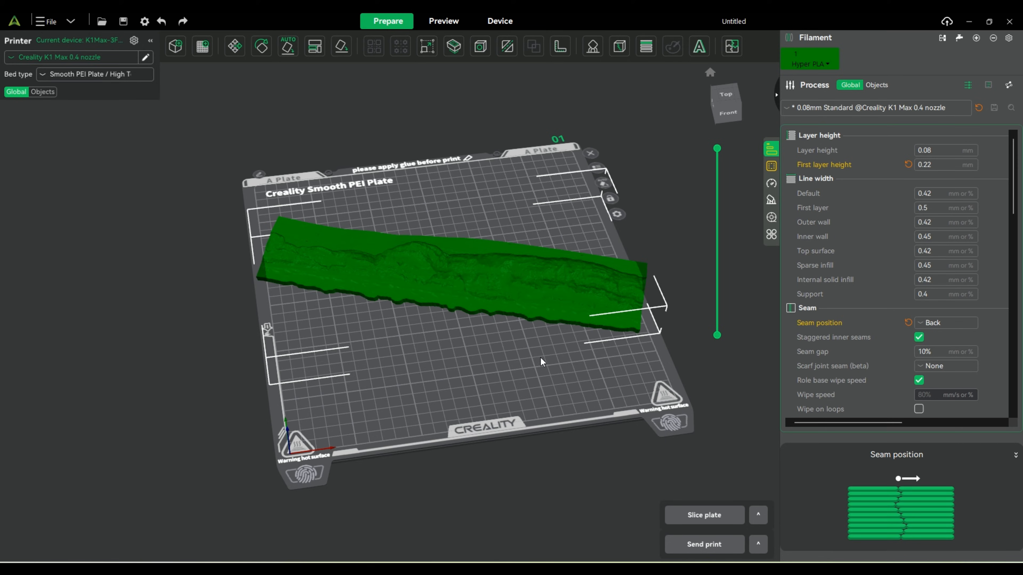
- In Creality Print, examine Coast Model Final 2.stl on the build plate, including its end, cliff face and seaward edge
drag(526, 377, 381, 343)
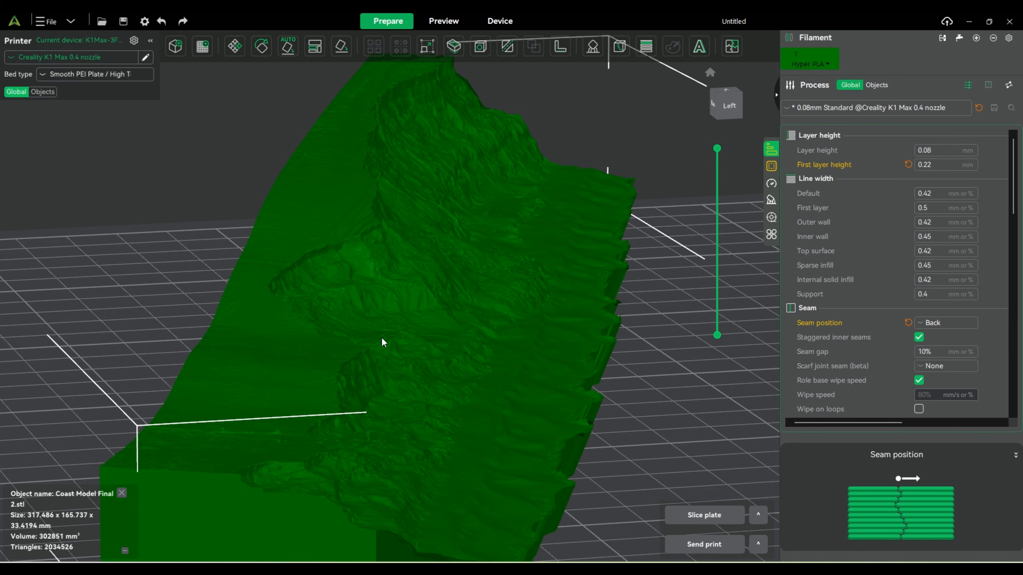
drag(508, 330, 437, 350)
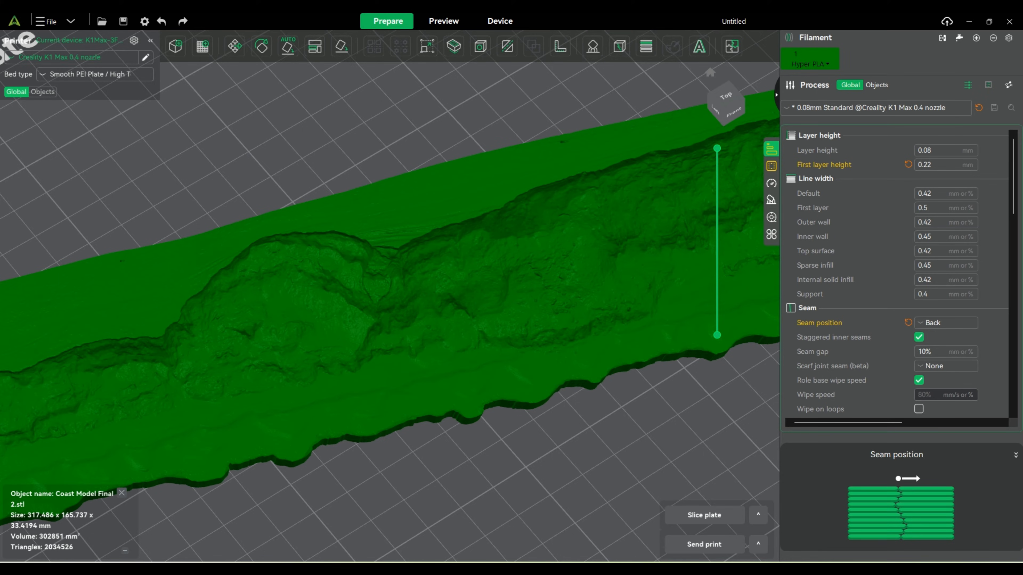
scroll(500, 238, down, 3)
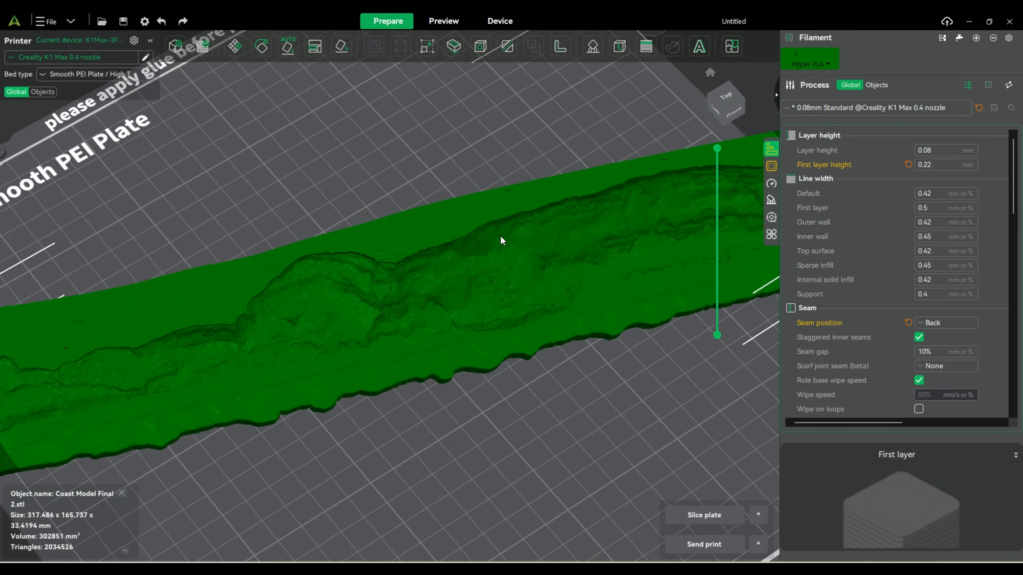
mouse_move(437, 307)
mouse_down()
mouse_move(393, 280)
mouse_move(428, 295)
mouse_up()
scroll(428, 299, down, 1)
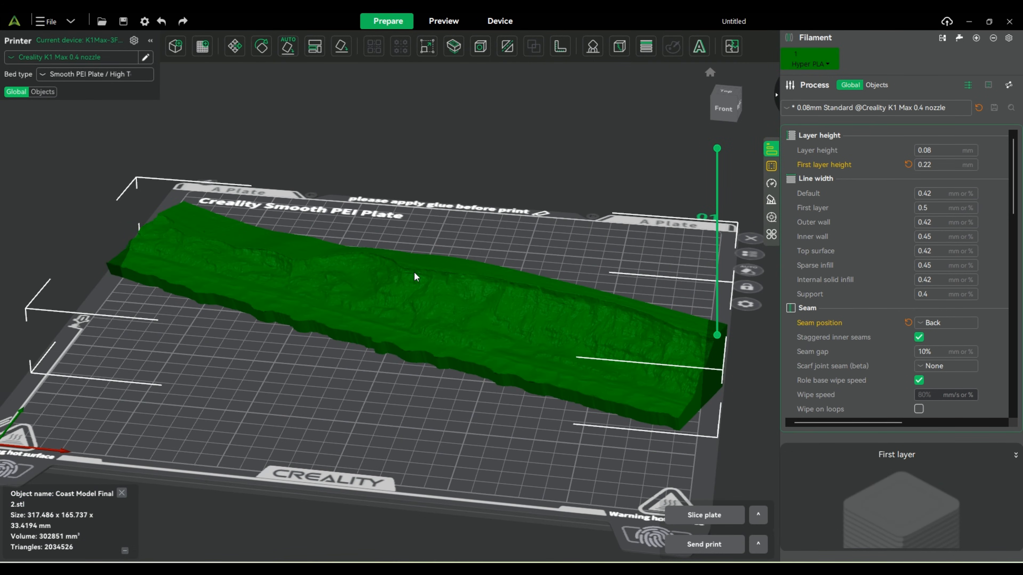
click(808, 107)
click(846, 219)
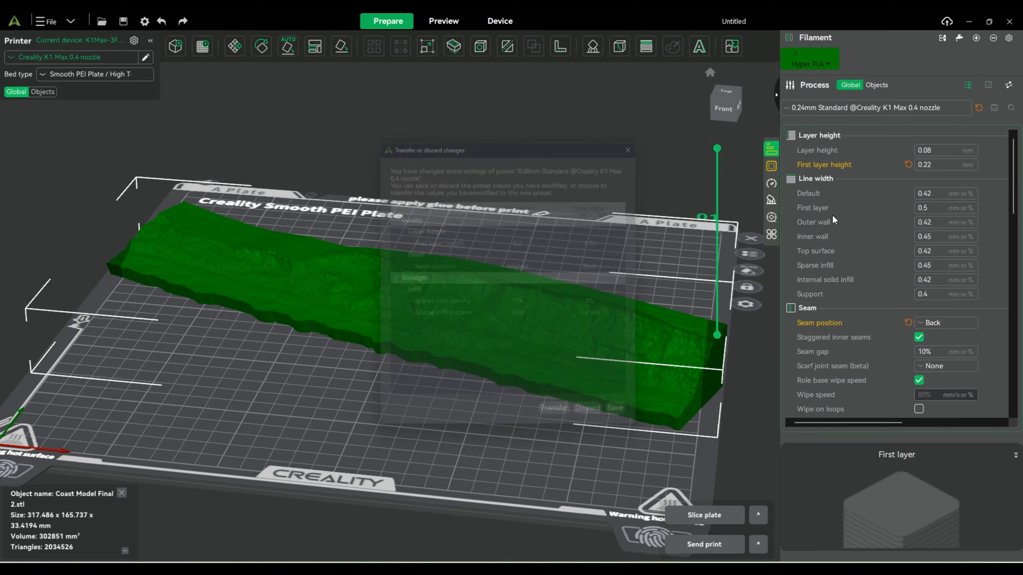
click(562, 423)
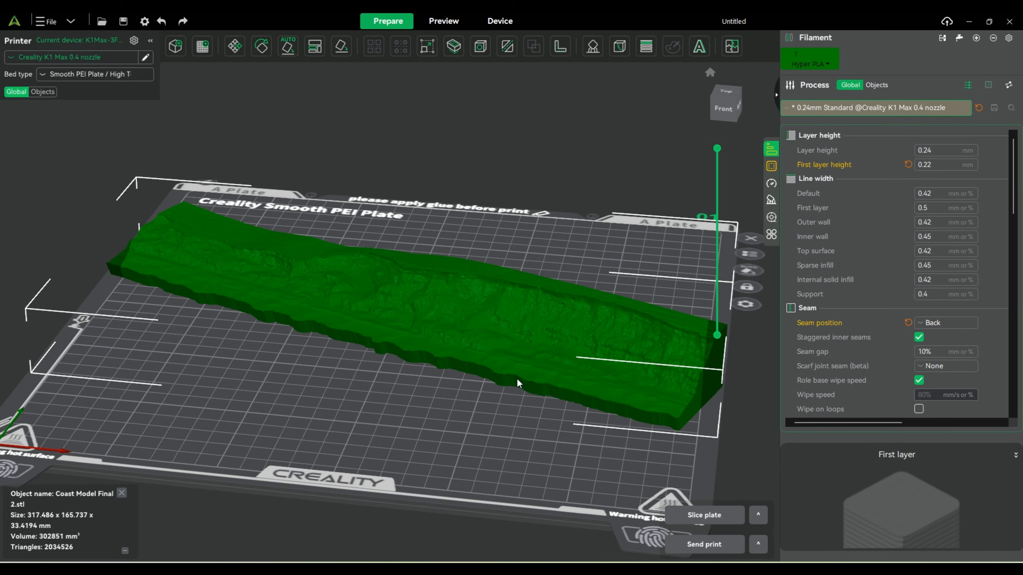
- Scale the coast model down uniformly to about 285.7 × 149.2 × 30.1 mm and slice the plate
drag(521, 379, 518, 424)
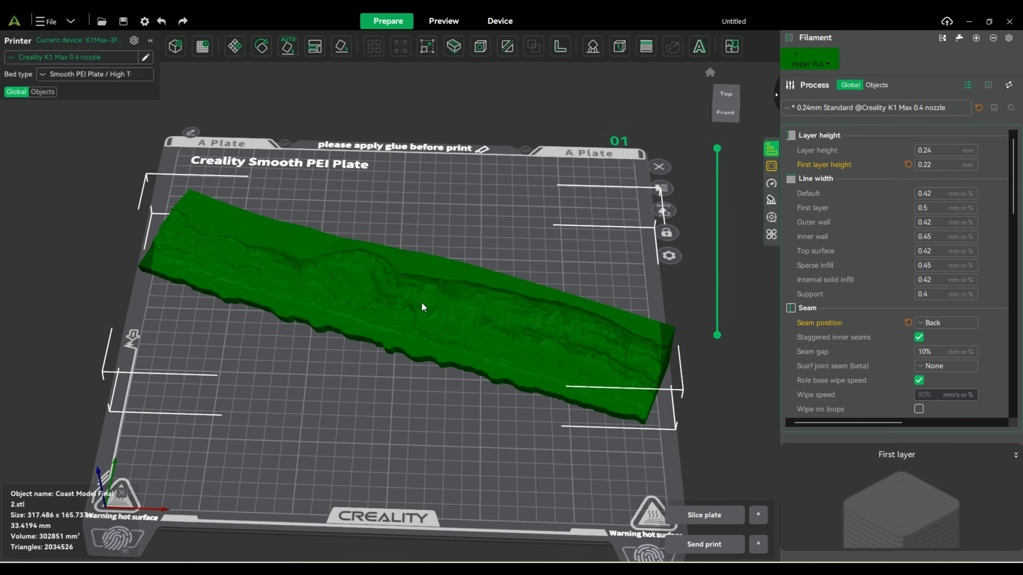
click(428, 45)
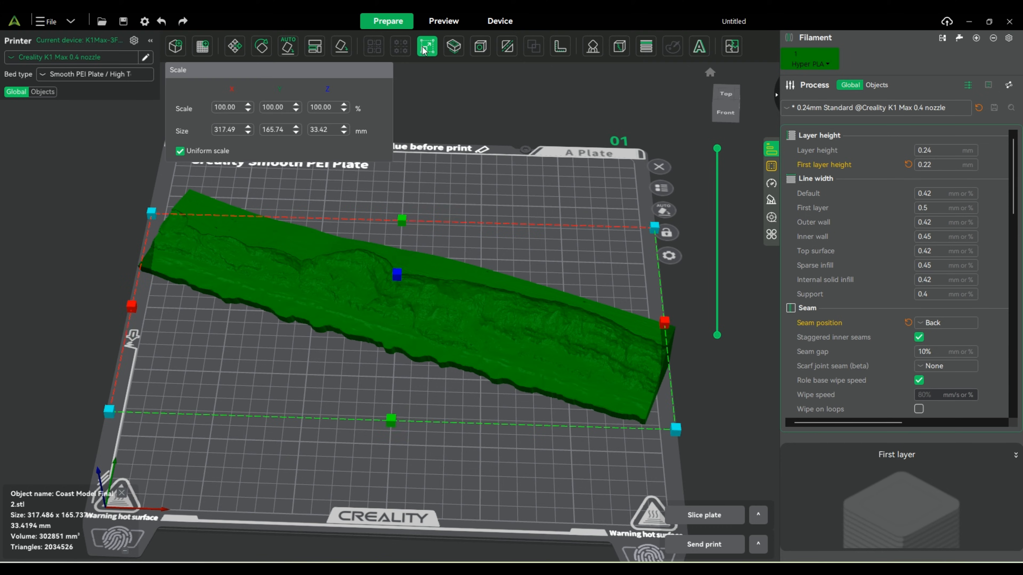
click(248, 109)
click(248, 110)
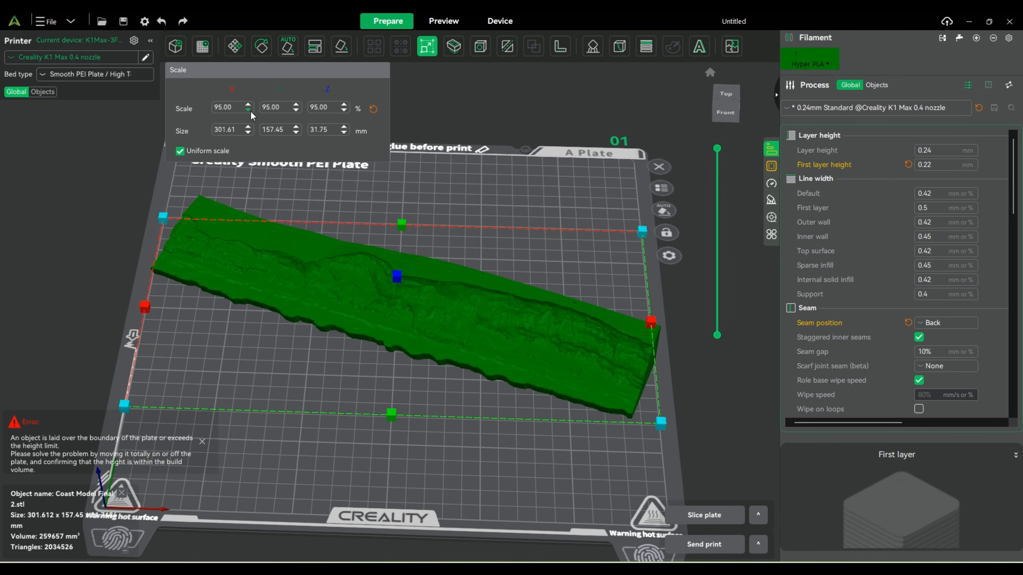
click(248, 109)
click(248, 110)
click(706, 516)
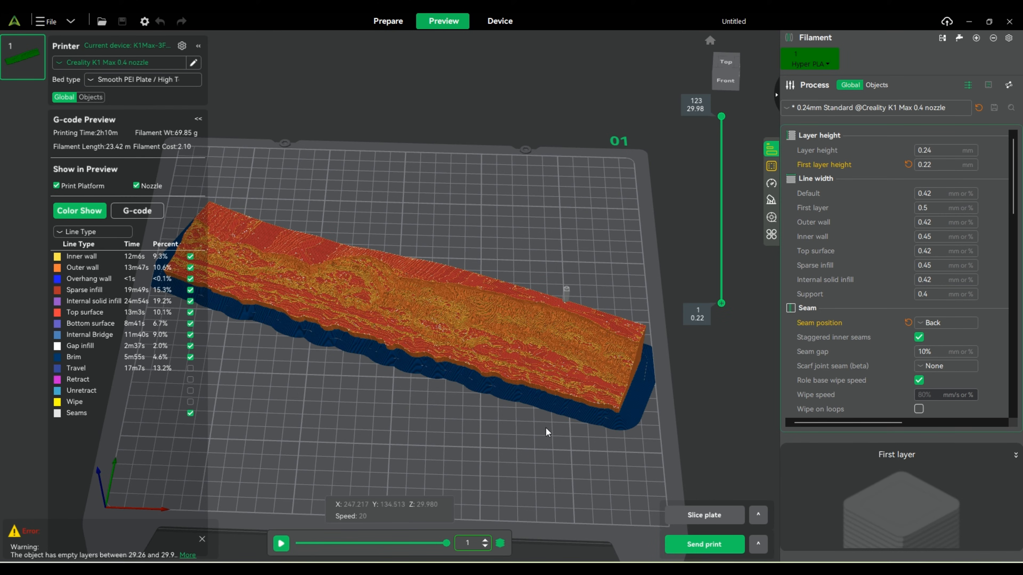
- Examine the sliced layer lines on the cliff face, cliff-top surface and end of the flat-lying coast model
scroll(446, 361, up, 10)
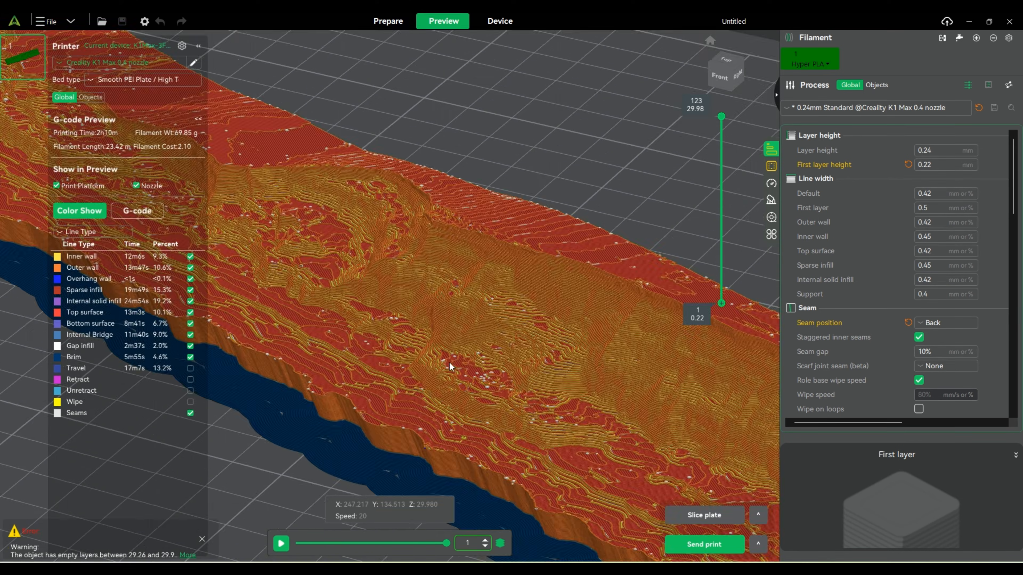
drag(449, 361, 459, 324)
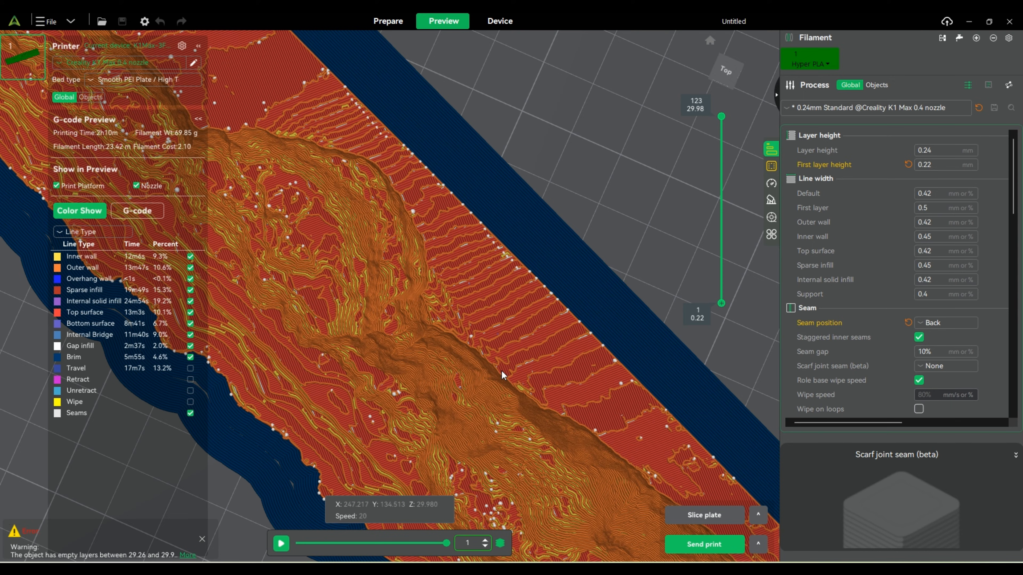
drag(512, 361, 430, 333)
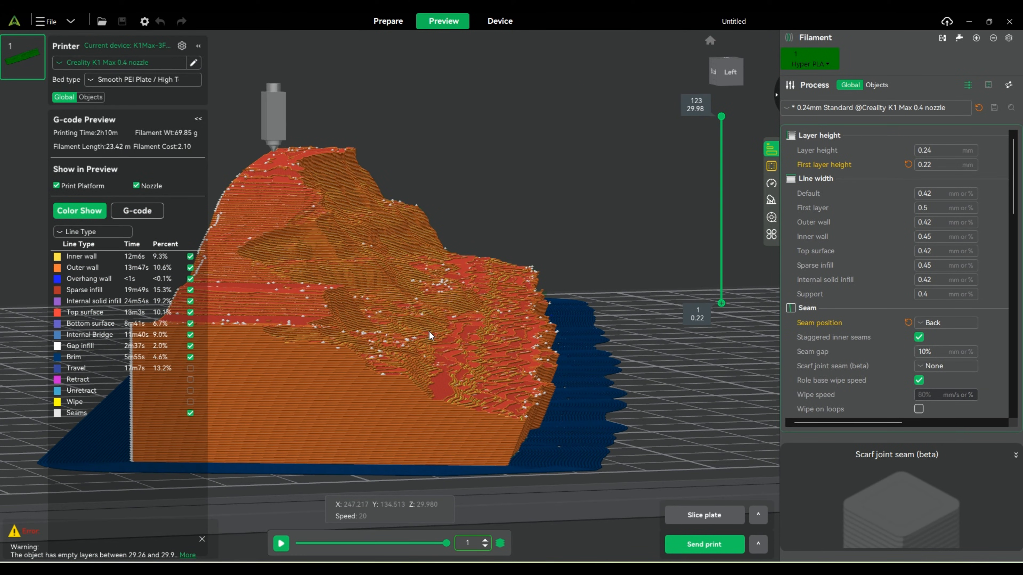
drag(642, 341, 404, 279)
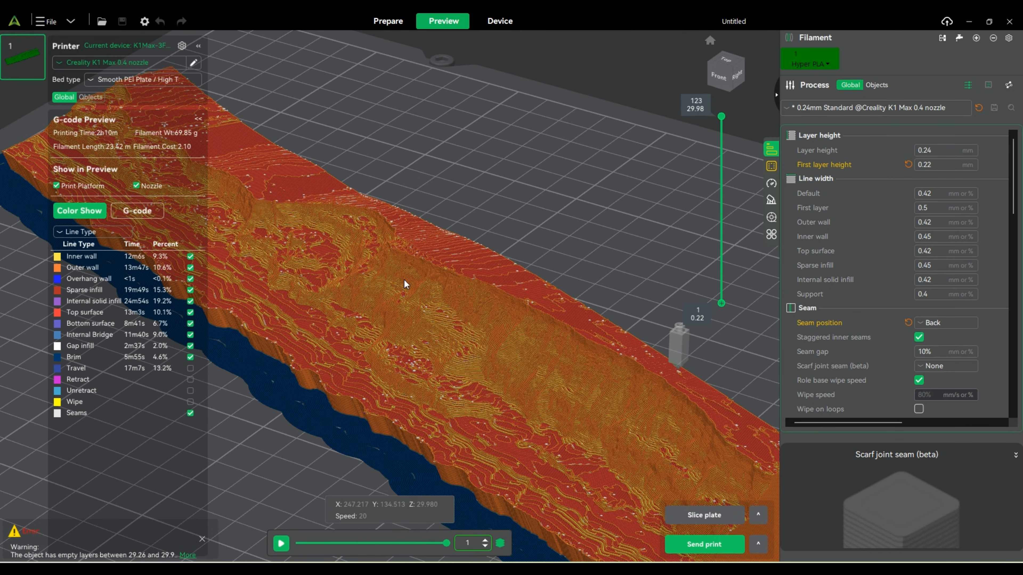
- Return to model preparation, dismiss the empty-layers warning, and rotate the coast model to stand upright on its end
key(Tab)
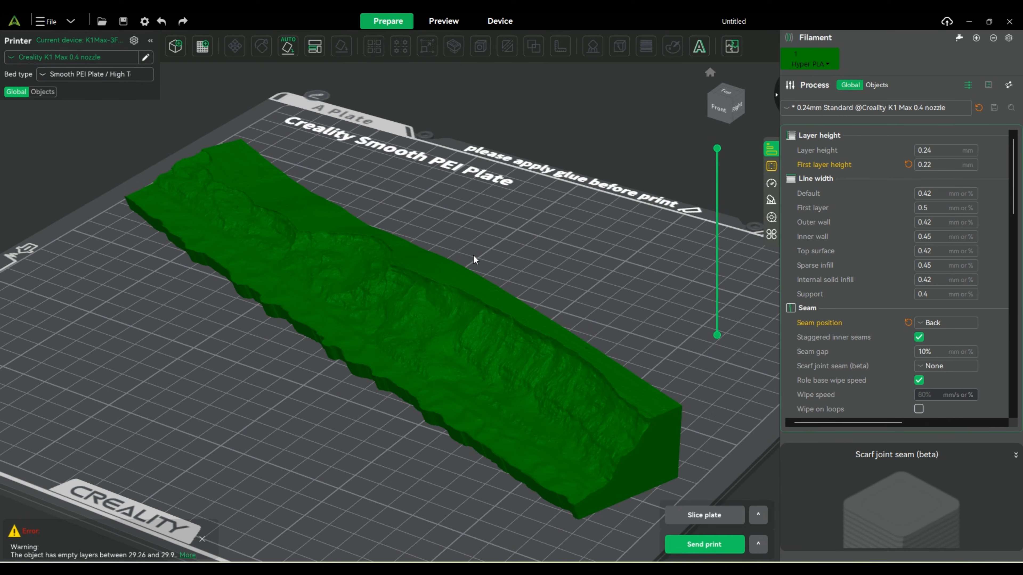
drag(474, 255, 381, 337)
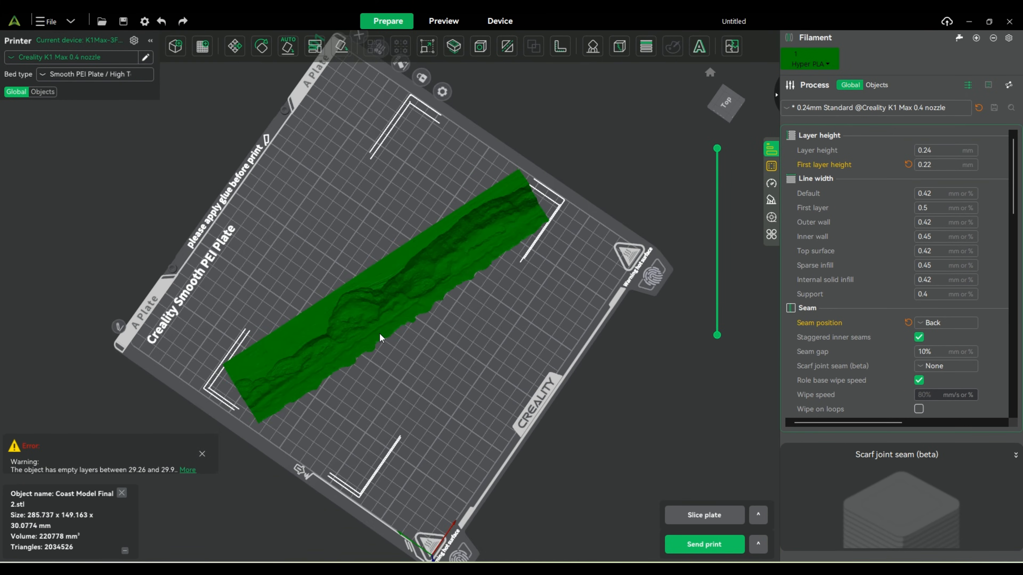
click(203, 454)
drag(386, 328, 393, 318)
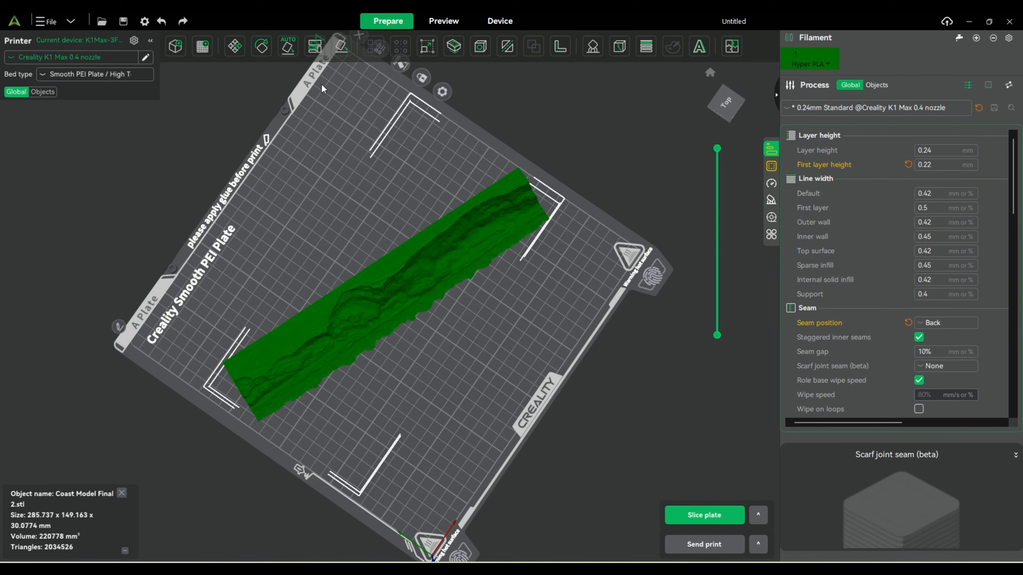
click(259, 52)
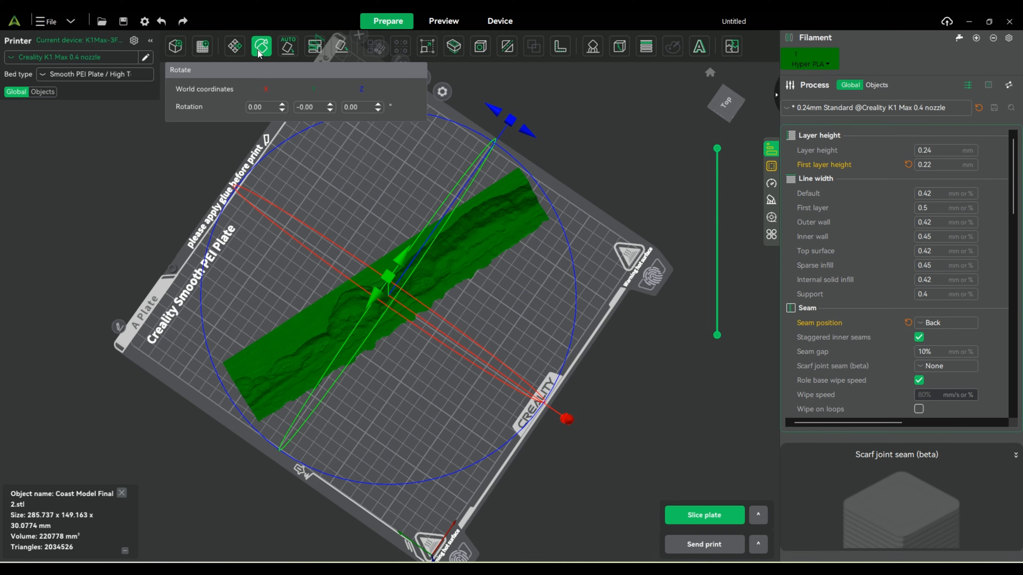
drag(284, 187, 383, 182)
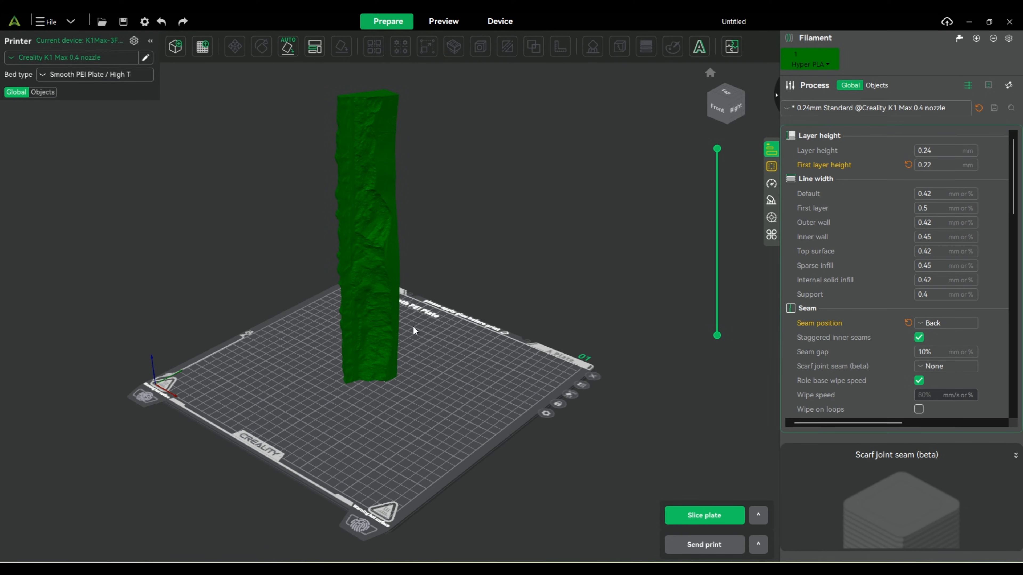
- Examine how the upright coast model stands on the plate, followed by its cliff-top surface at close range
scroll(377, 319, up, 4)
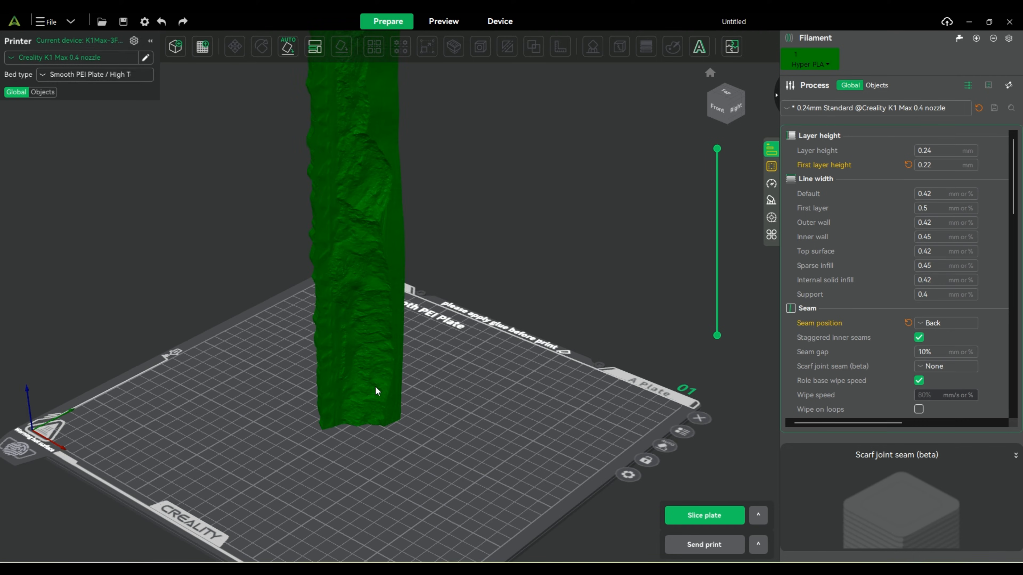
right_drag(375, 386, 374, 359)
right_drag(393, 424, 402, 444)
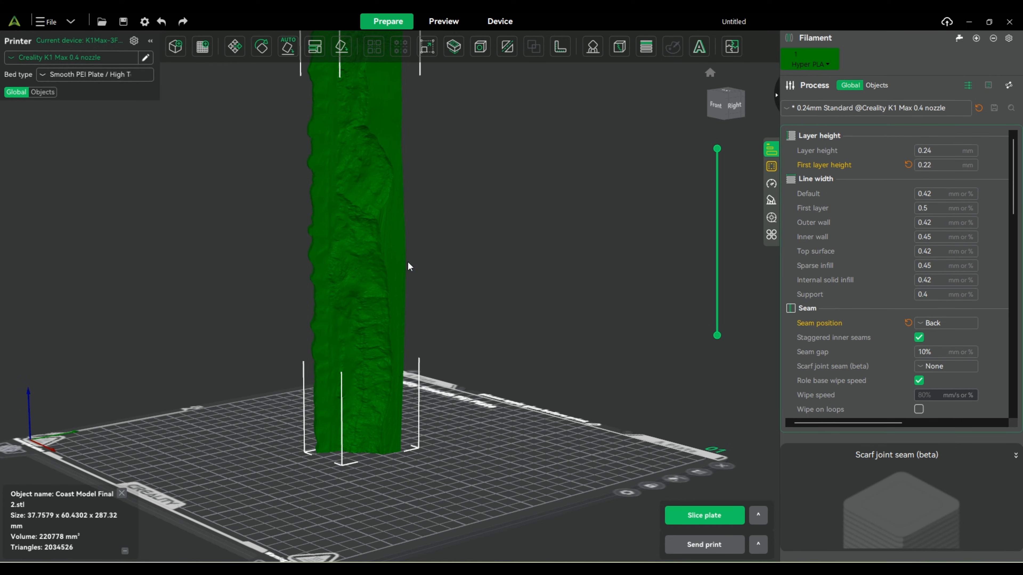
right_drag(318, 212, 268, 272)
drag(267, 272, 374, 464)
scroll(383, 246, up, 10)
scroll(394, 214, up, 15)
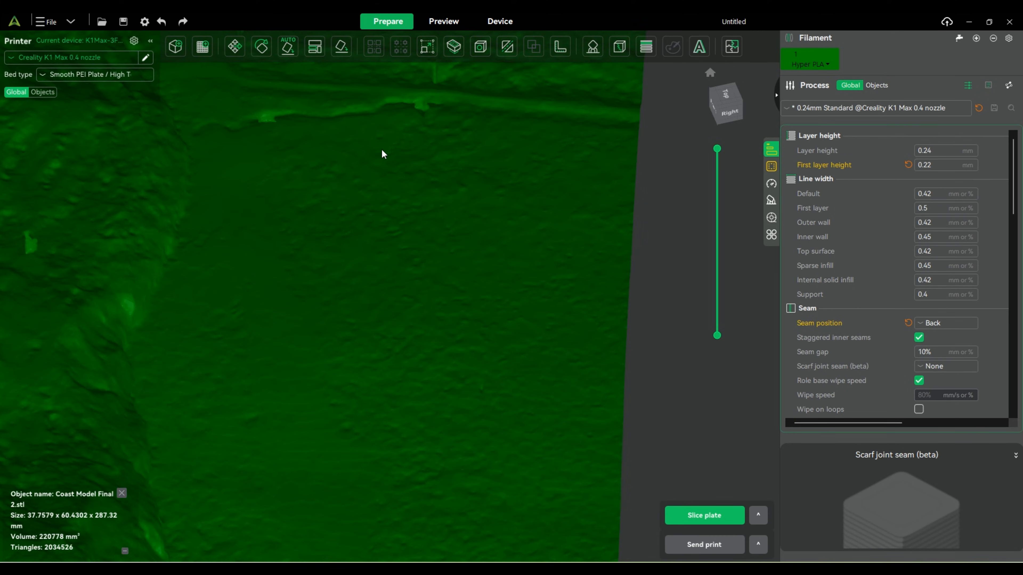
- Inspect the fine ridges on the cliff top and the cliff face, ending with the whole upright model in view
scroll(383, 149, down, 2)
drag(345, 167, 349, 190)
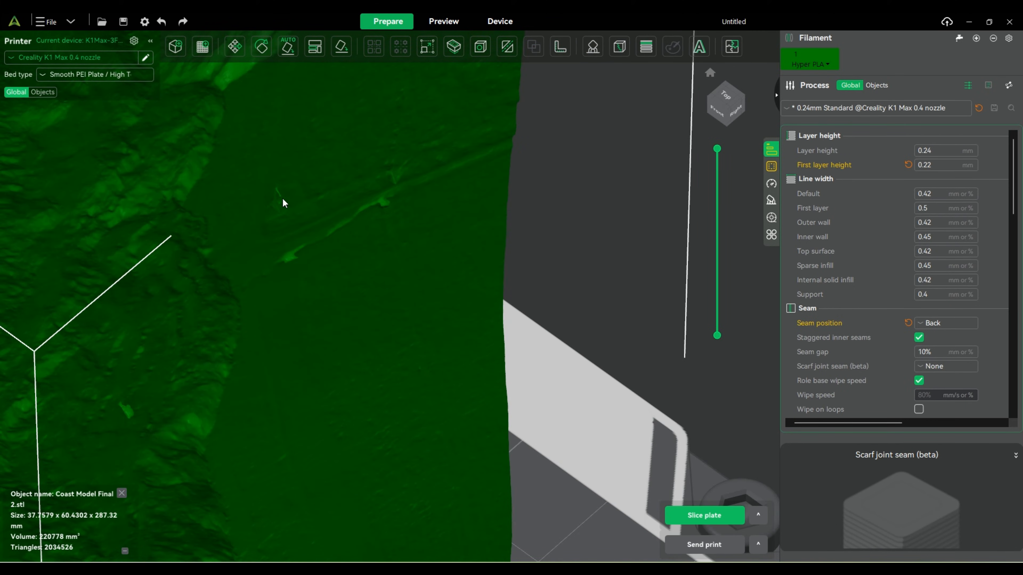
drag(283, 199, 273, 232)
drag(315, 265, 364, 351)
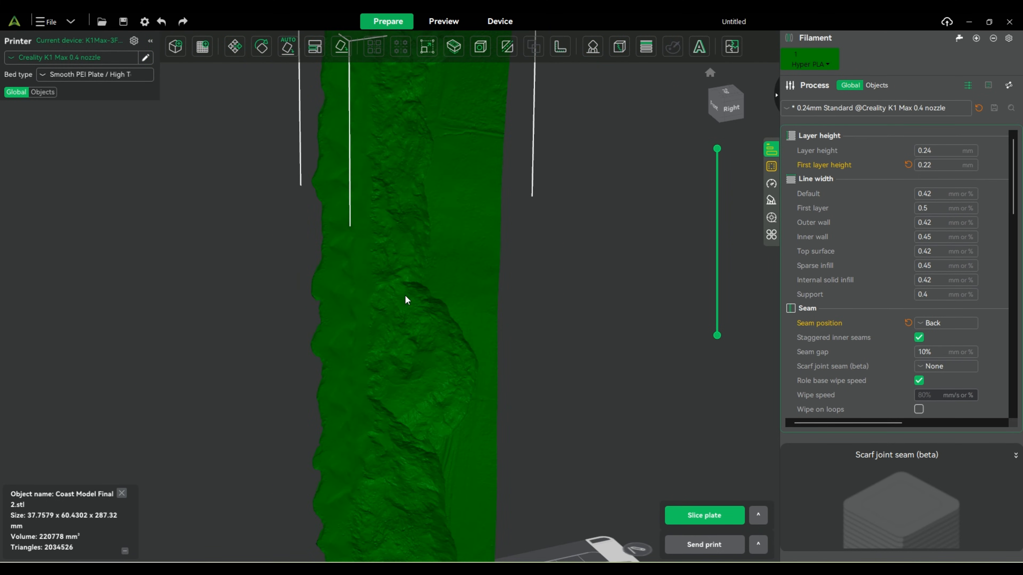
drag(406, 296, 435, 290)
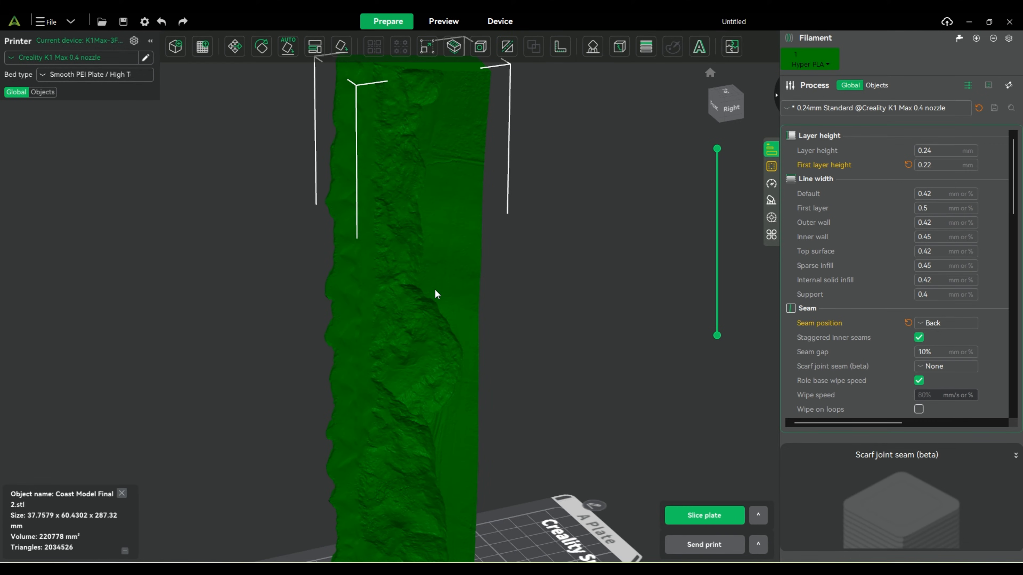
scroll(442, 298, down, 9)
drag(384, 406, 413, 428)
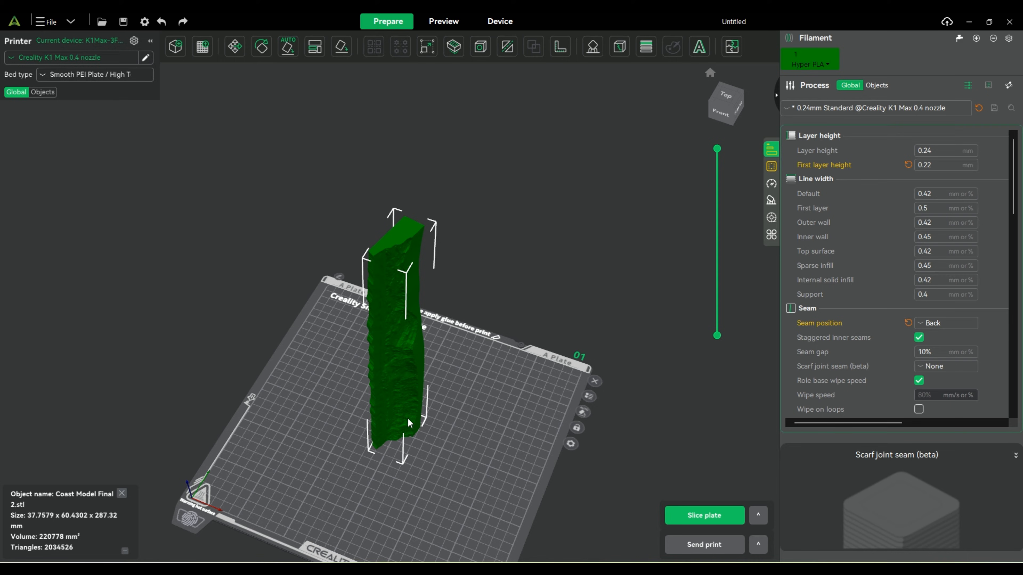
- Apply the 0.08mm Standard process preset with the modified settings transferred, and review its layer height, line width and seam settings
click(827, 107)
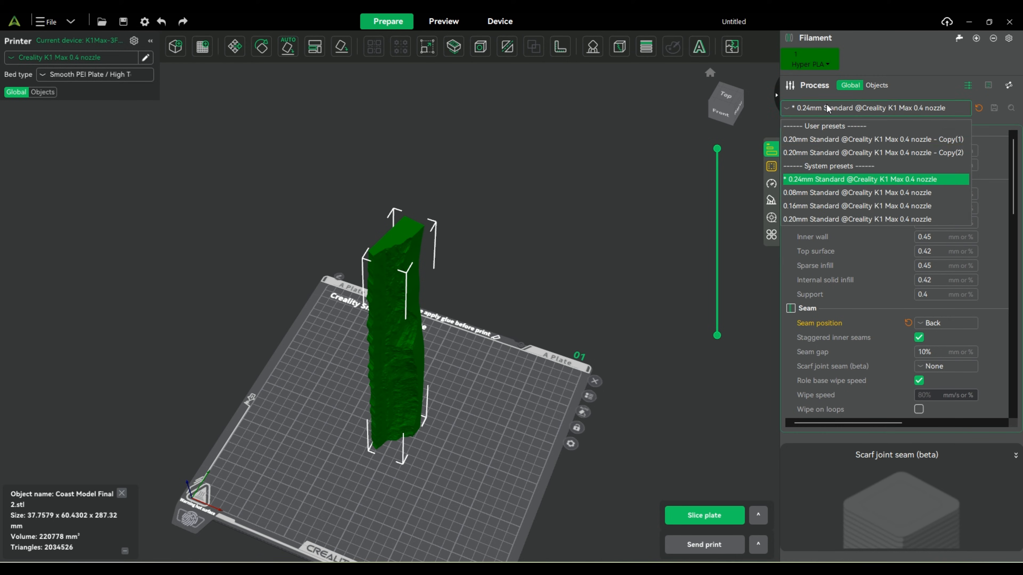
click(820, 193)
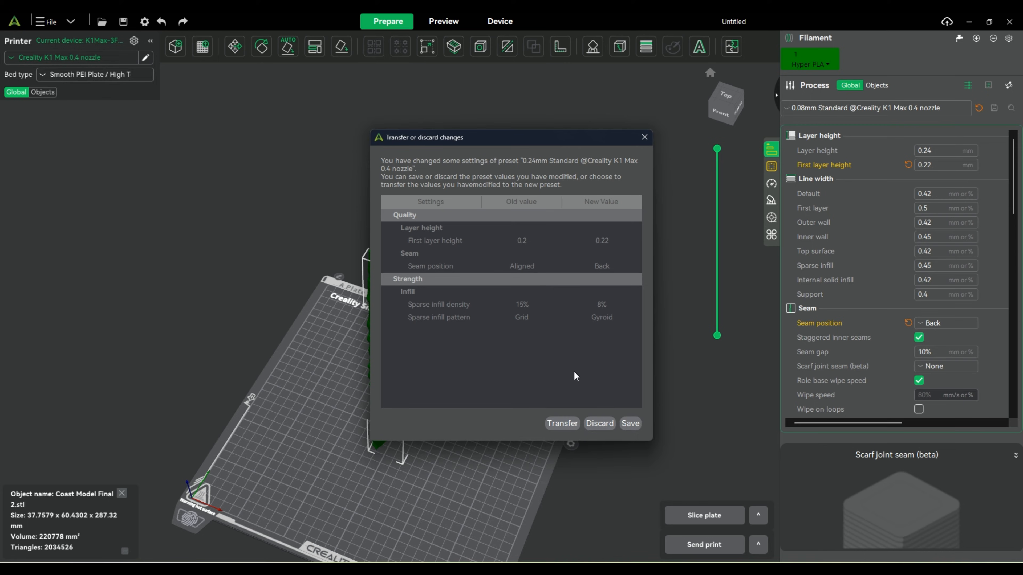
click(563, 423)
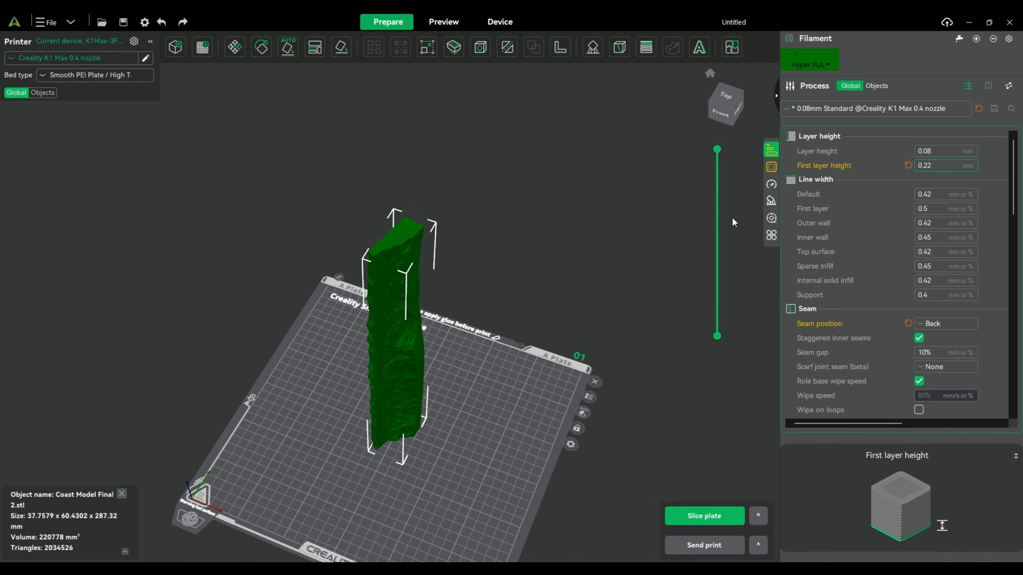
scroll(868, 217, down, 1)
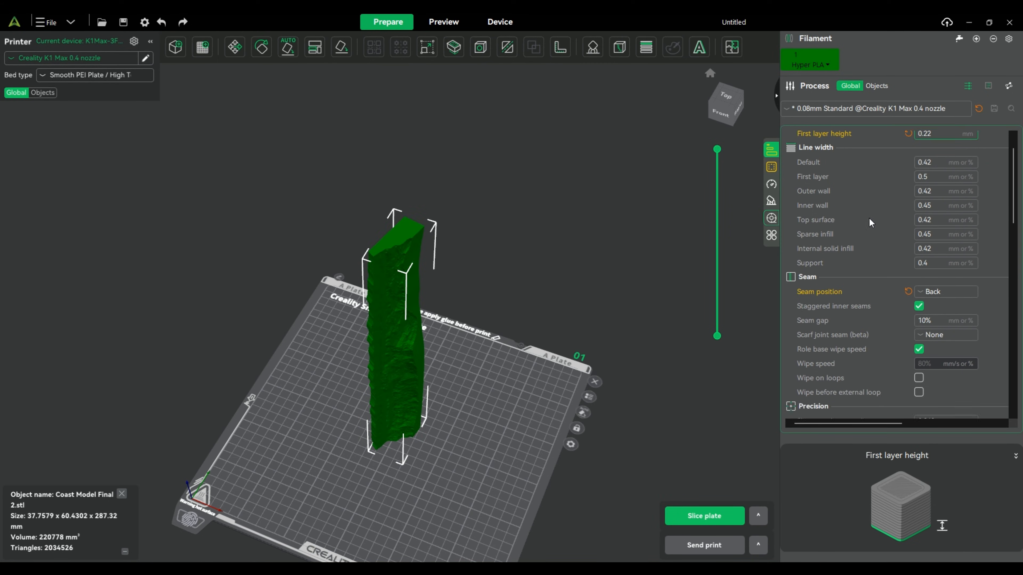
scroll(865, 209, up, 1)
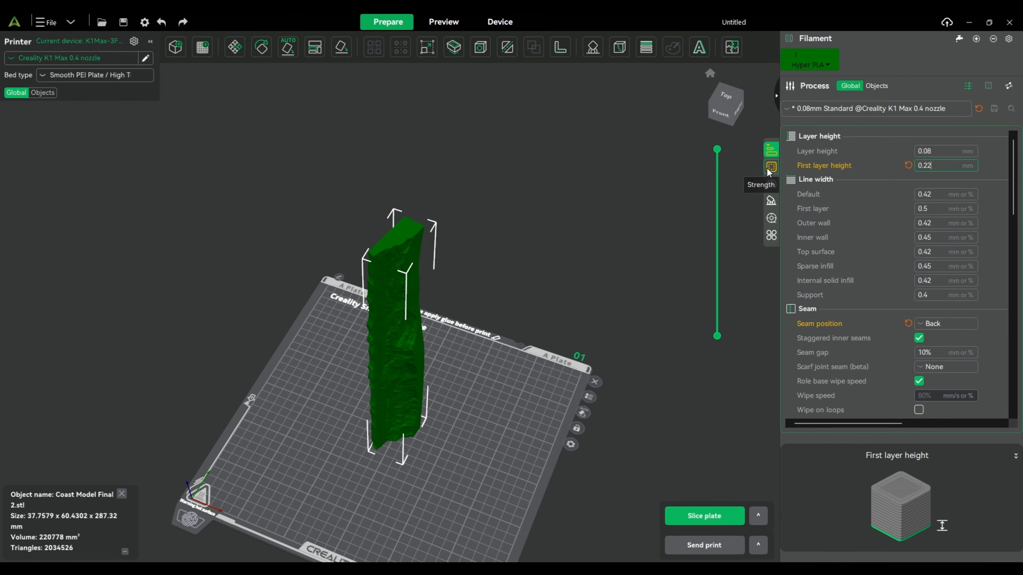
scroll(859, 367, down, 1)
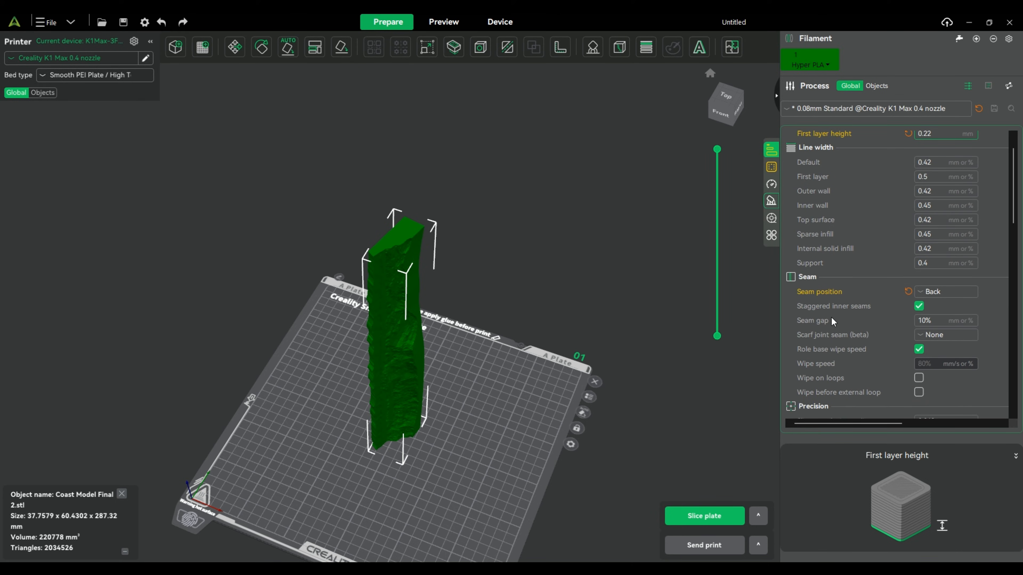
- Set the sparse infill density to 10% with the Gyroid pattern
drag(480, 348, 420, 337)
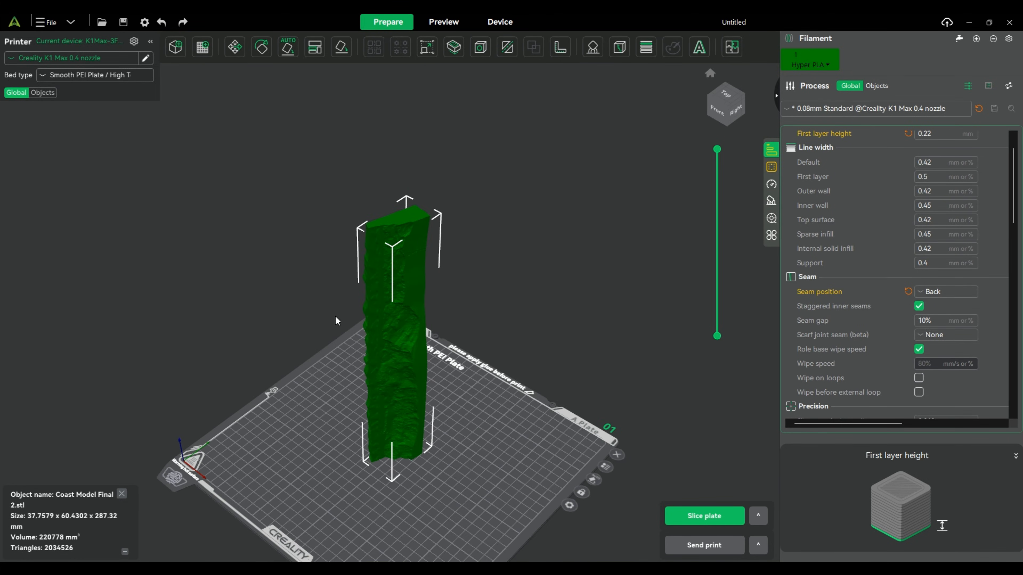
click(771, 168)
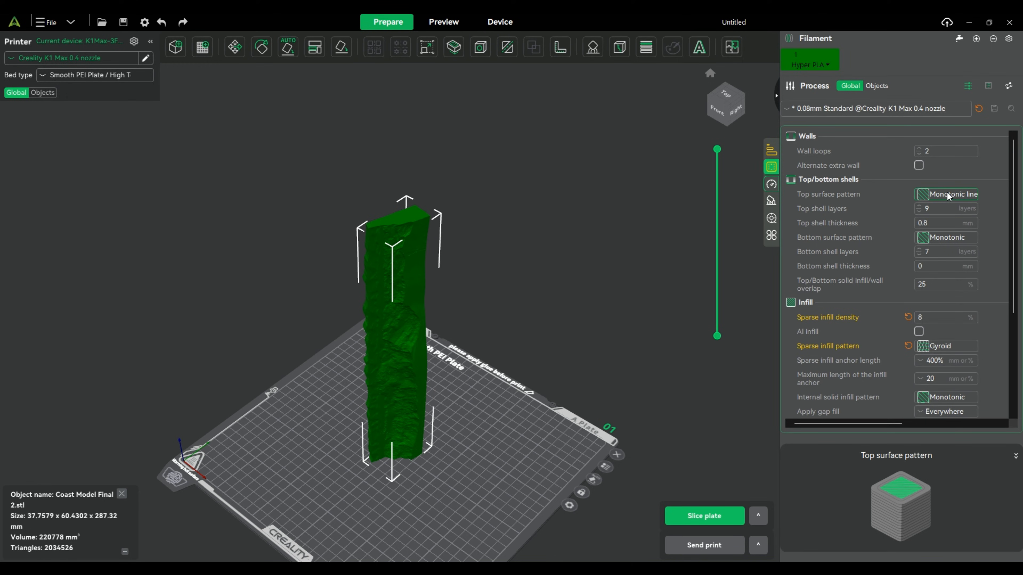
scroll(888, 302, down, 2)
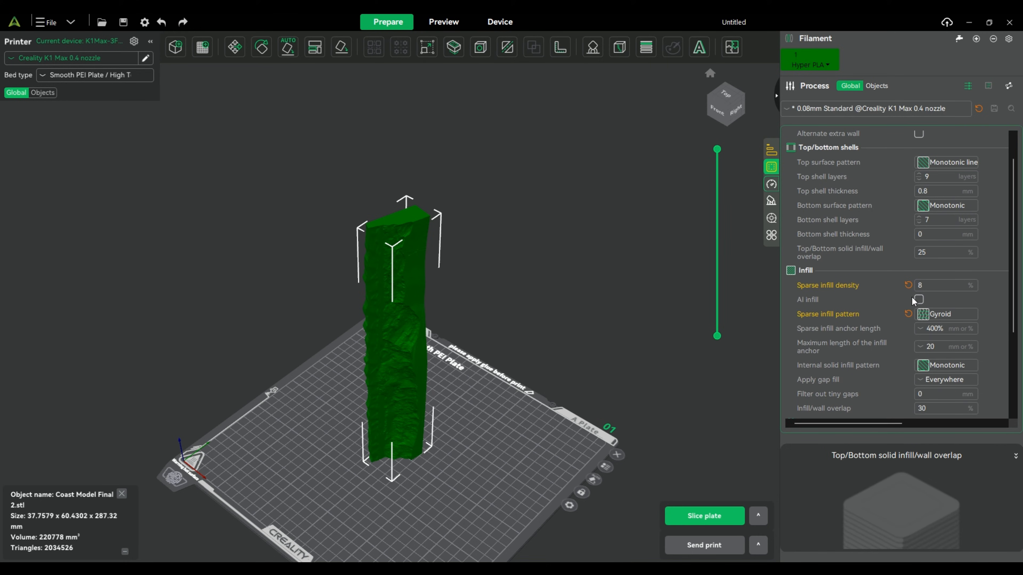
click(928, 285)
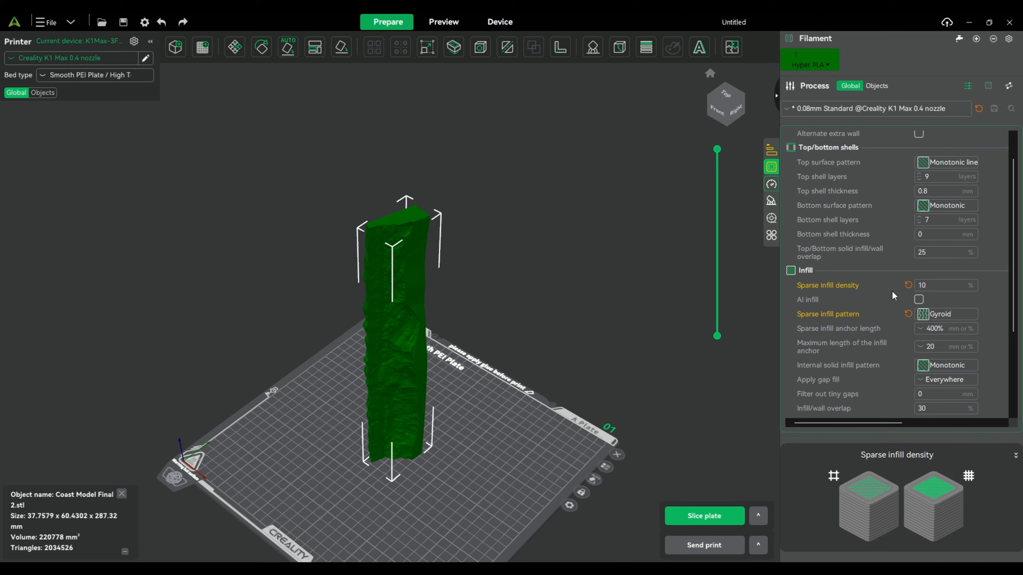
click(949, 319)
click(952, 163)
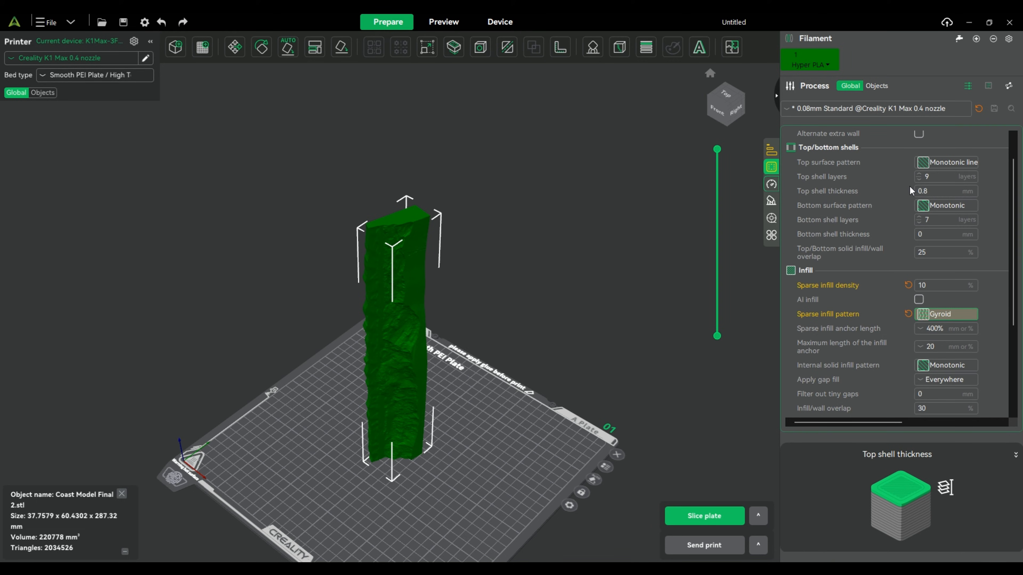
- Review the available sparse infill patterns, the remaining infill options, and the first-layer and other-layer speed settings
click(945, 315)
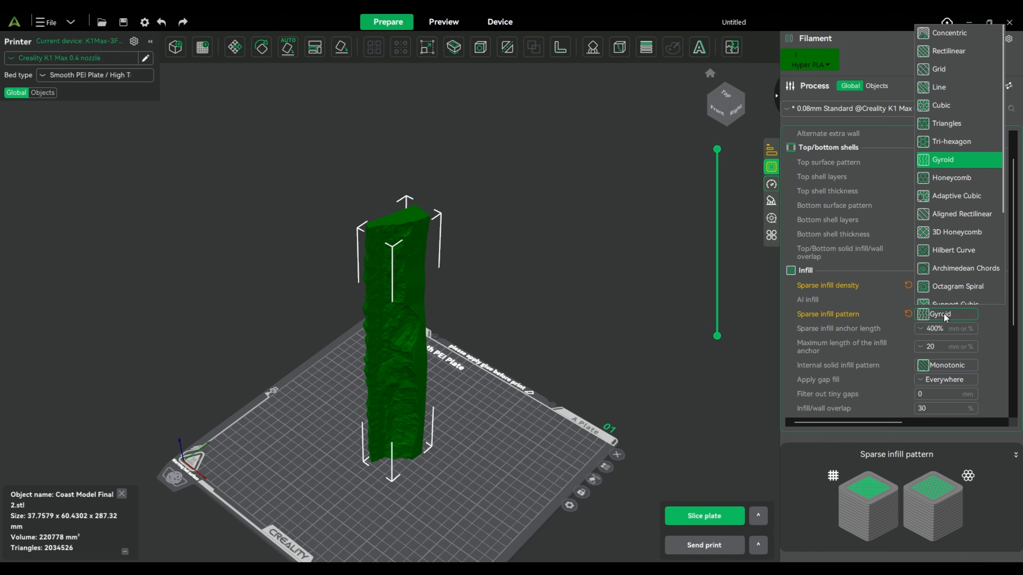
click(893, 271)
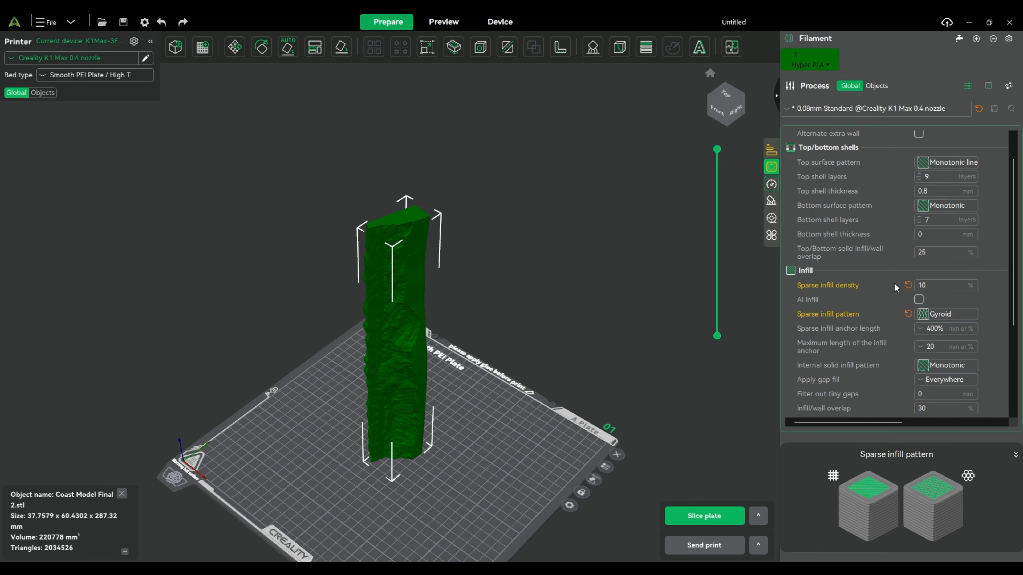
scroll(892, 267, down, 1)
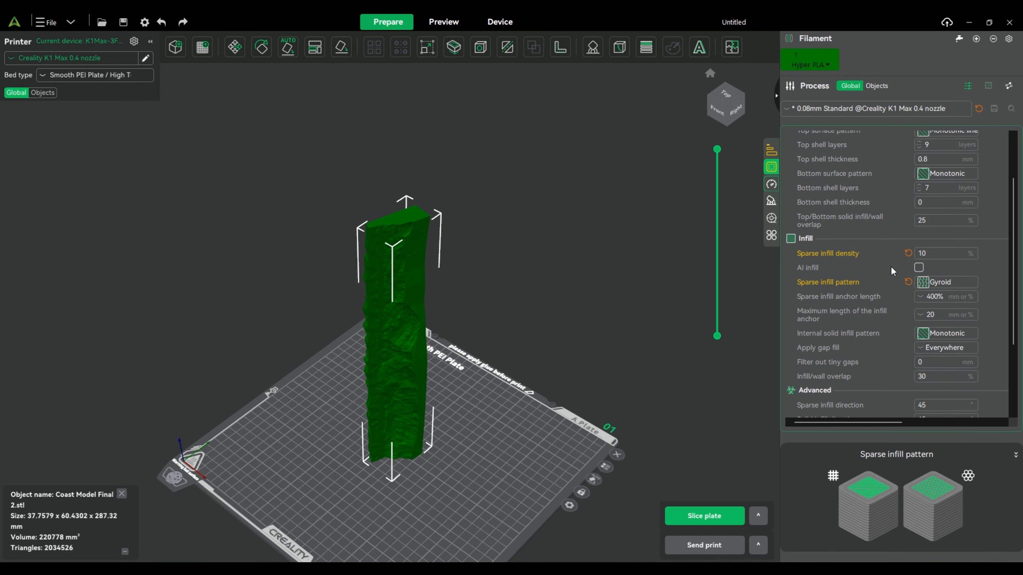
scroll(887, 265, down, 2)
scroll(833, 265, up, 2)
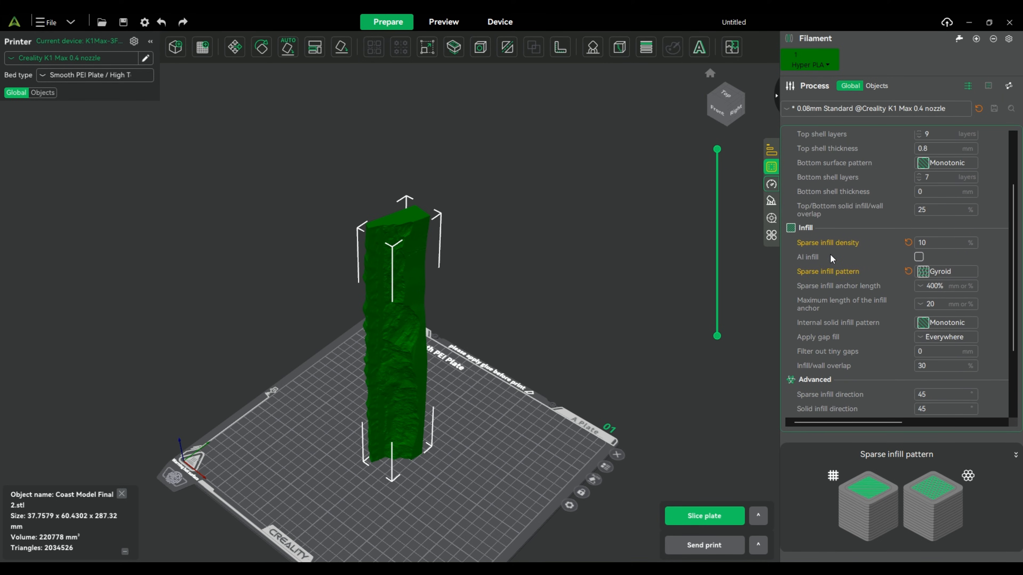
click(772, 184)
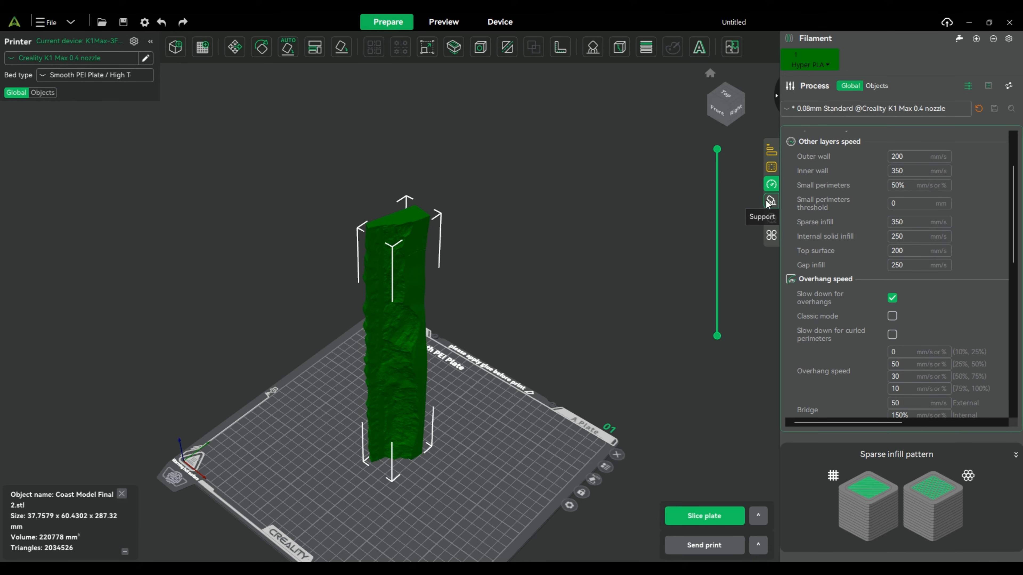
scroll(853, 248, up, 2)
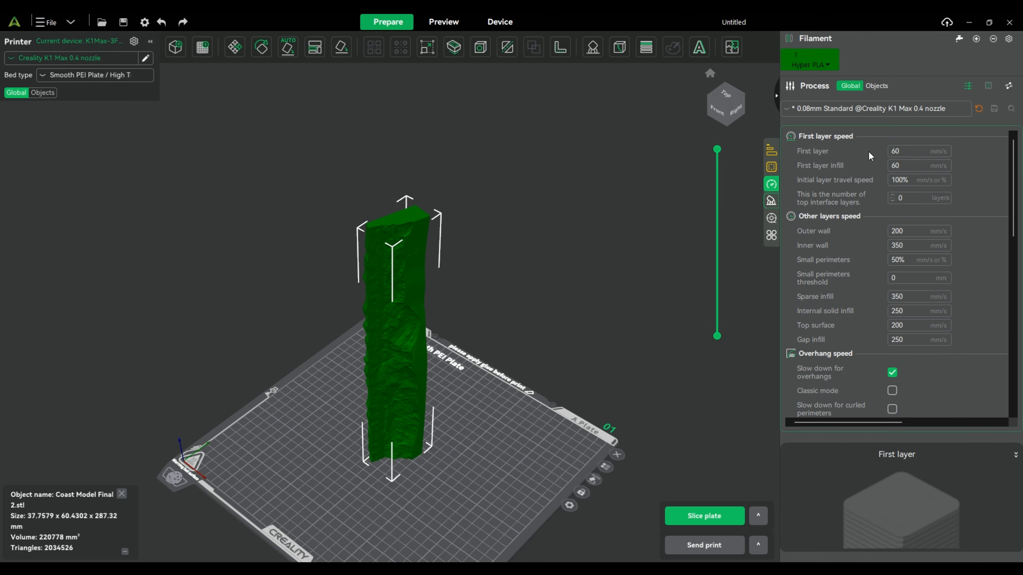
- Switch the filament to the ERYONE - Matte Green PLA preset and check its nozzle and bed temperatures
click(837, 64)
click(806, 78)
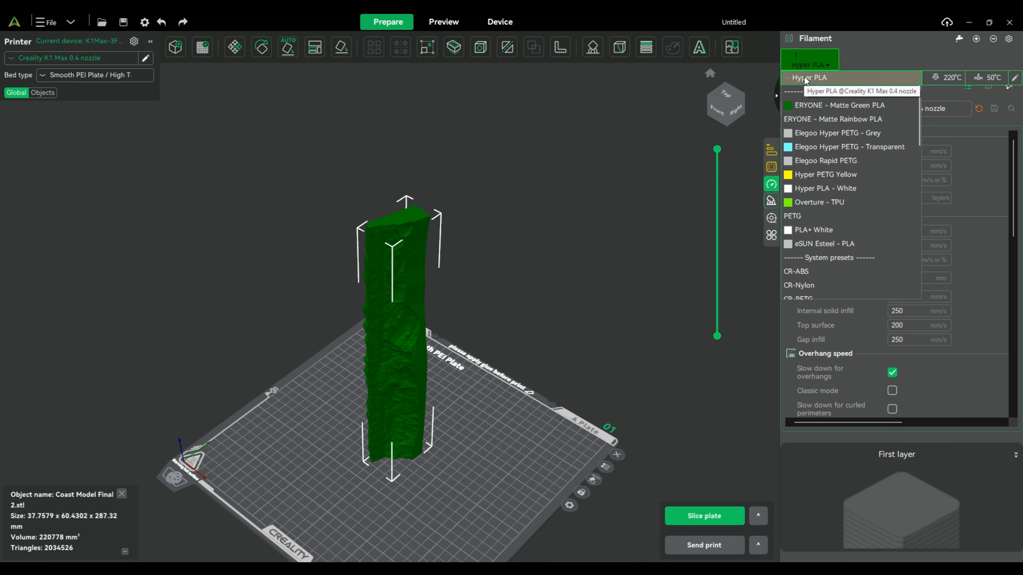
click(840, 105)
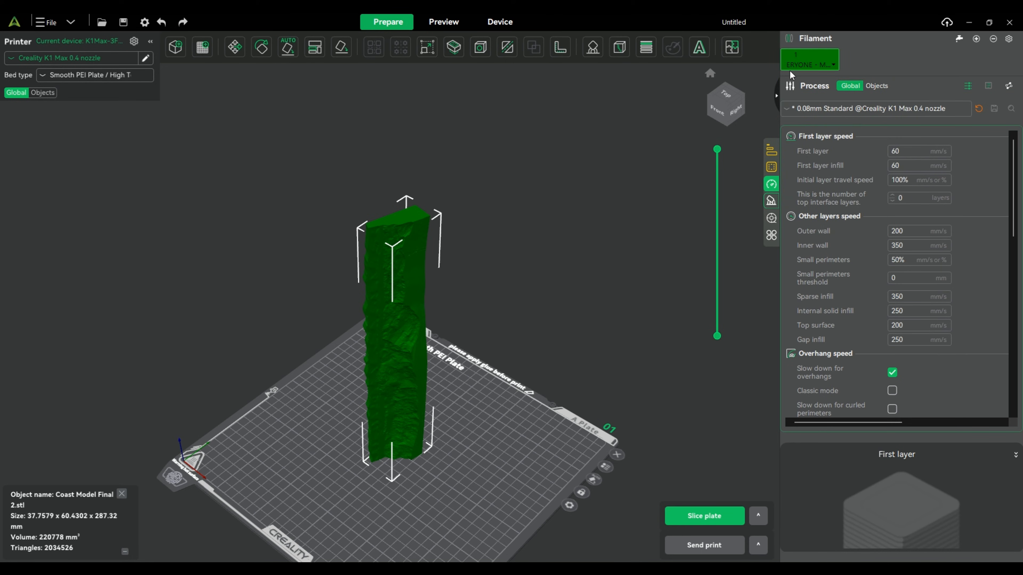
click(812, 63)
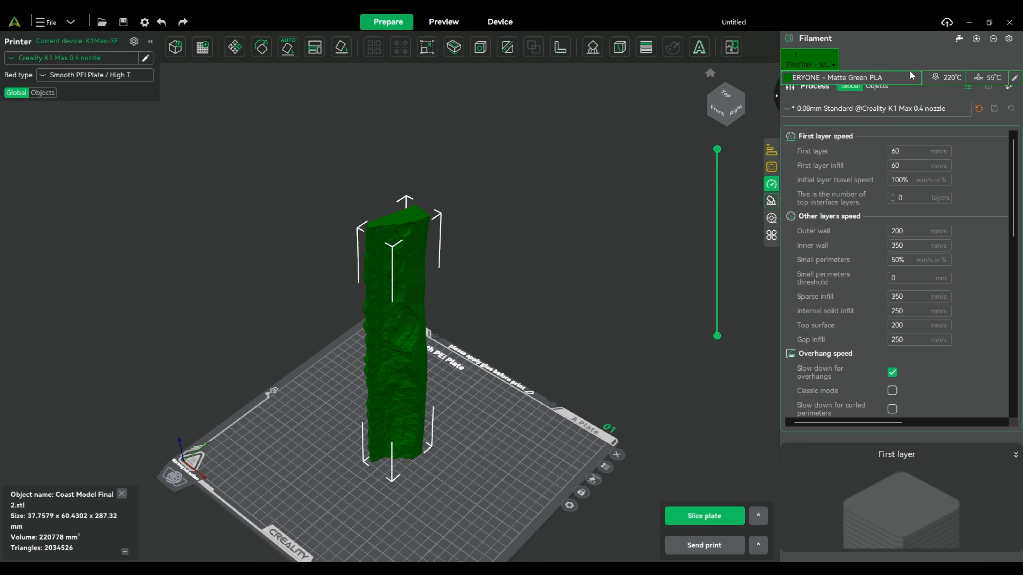
click(860, 60)
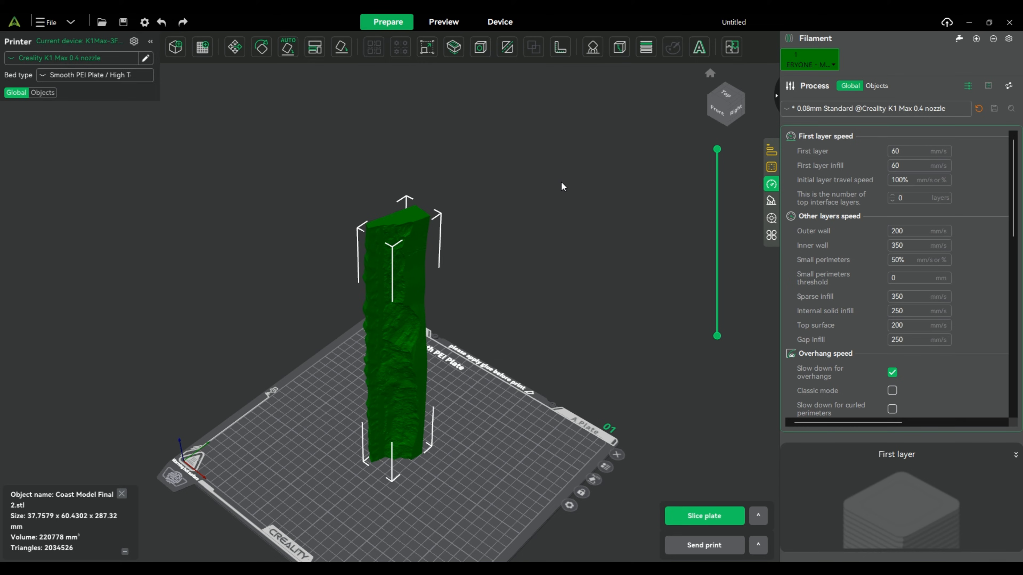
- Slice the plate and inspect the fine layer lines and cliff surface detail of the sliced coast model
click(704, 516)
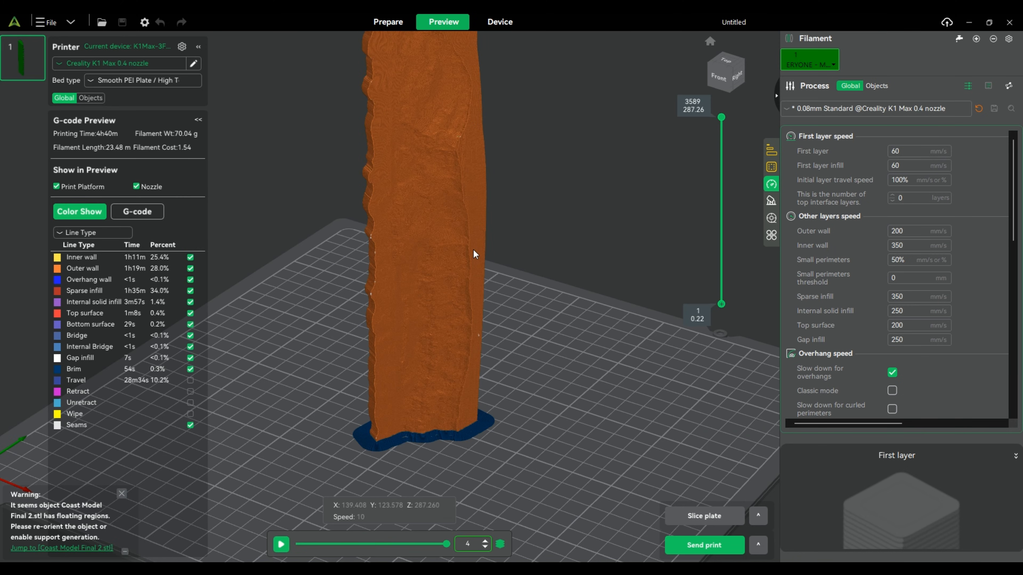
scroll(473, 248, up, 5)
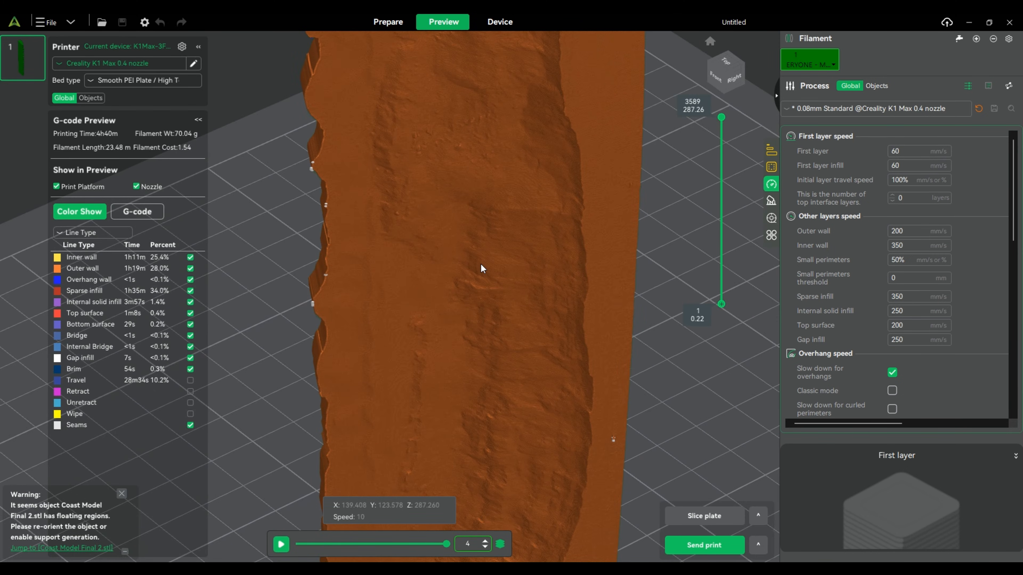
scroll(481, 266, down, 2)
drag(496, 231, 466, 224)
scroll(494, 284, up, 5)
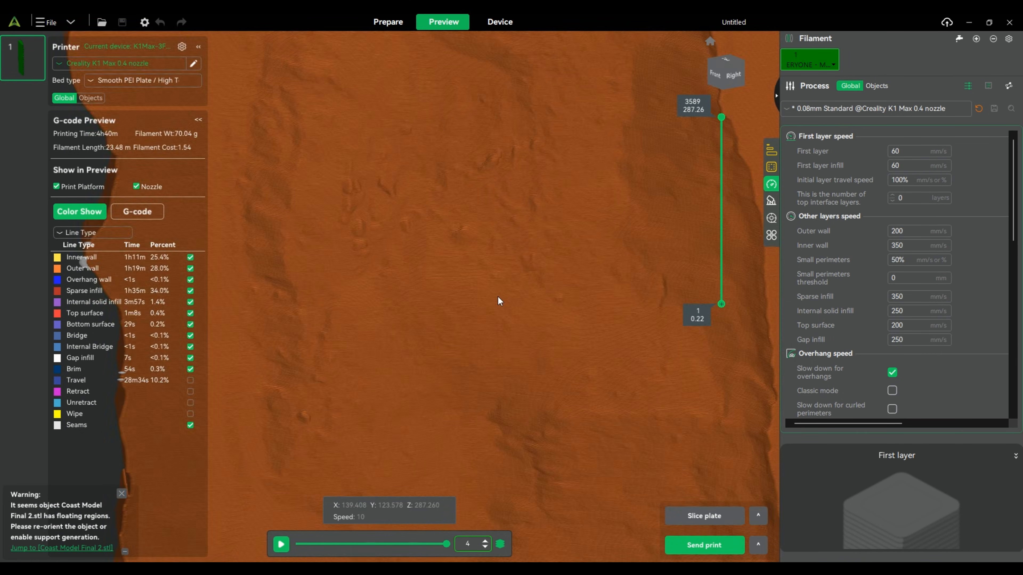
drag(498, 297, 457, 241)
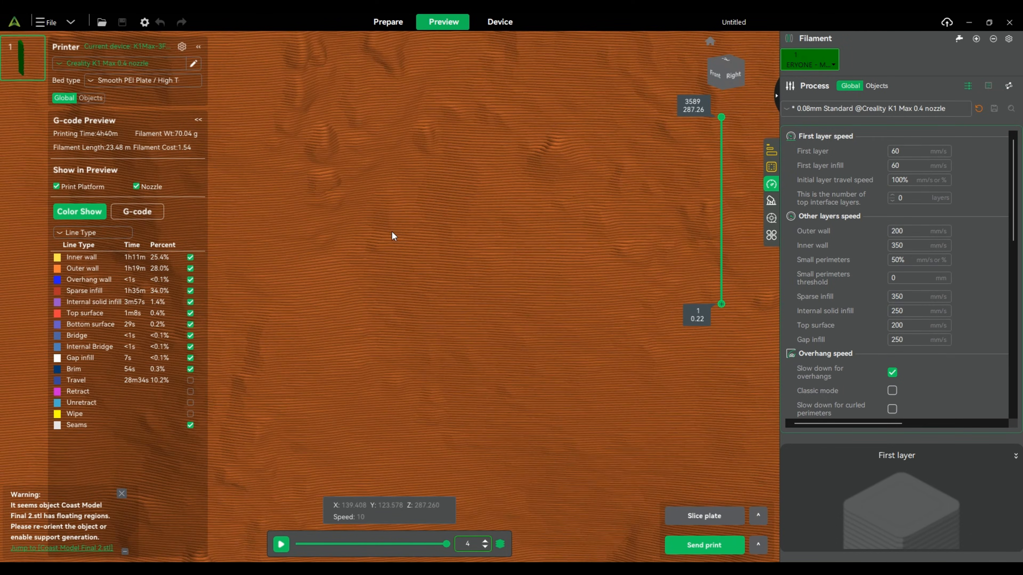
drag(394, 235, 451, 323)
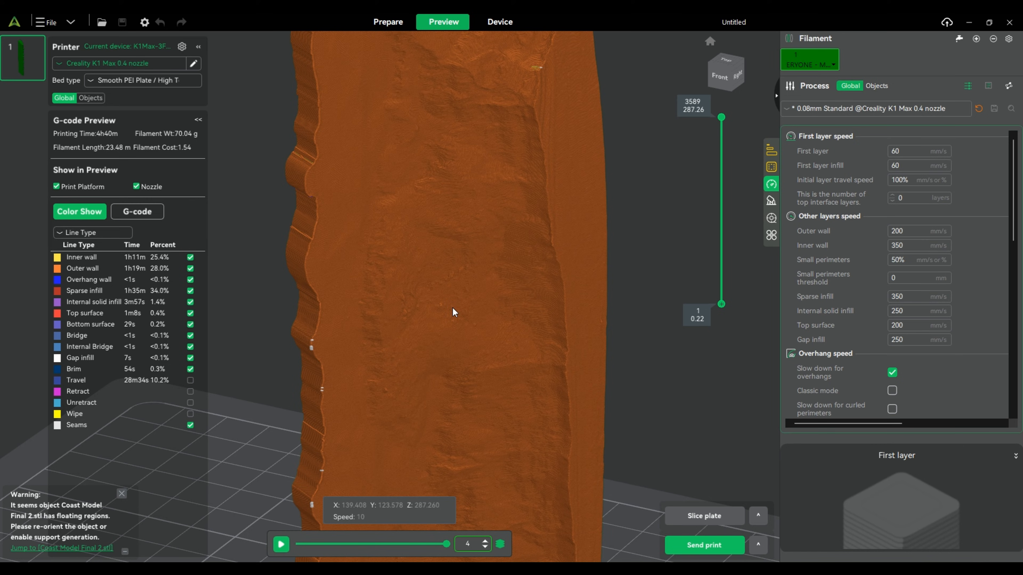
drag(452, 308, 489, 344)
scroll(490, 345, down, 5)
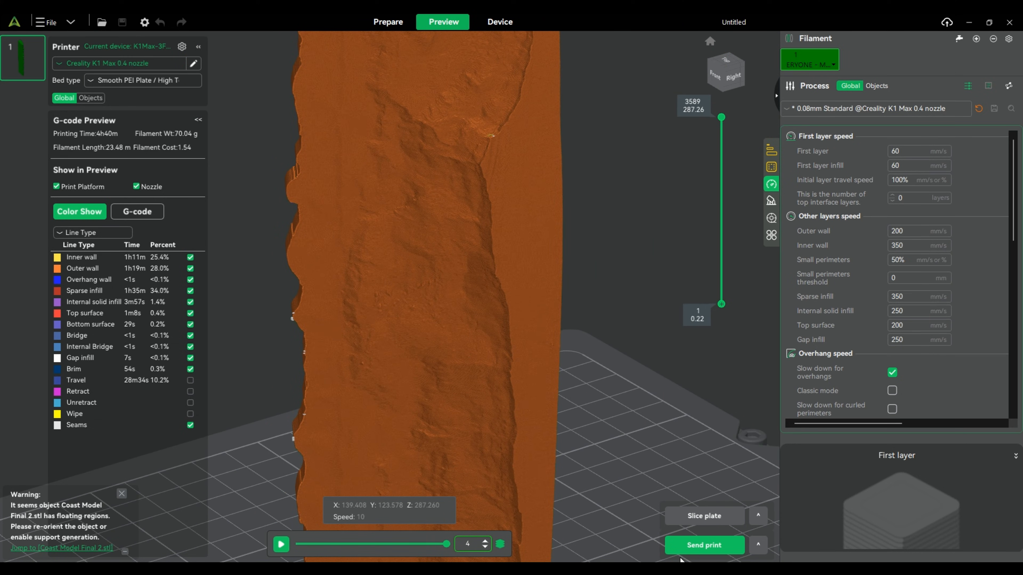
- Open the sliced plate for sending to the LAN printer and enable print calibration
click(690, 547)
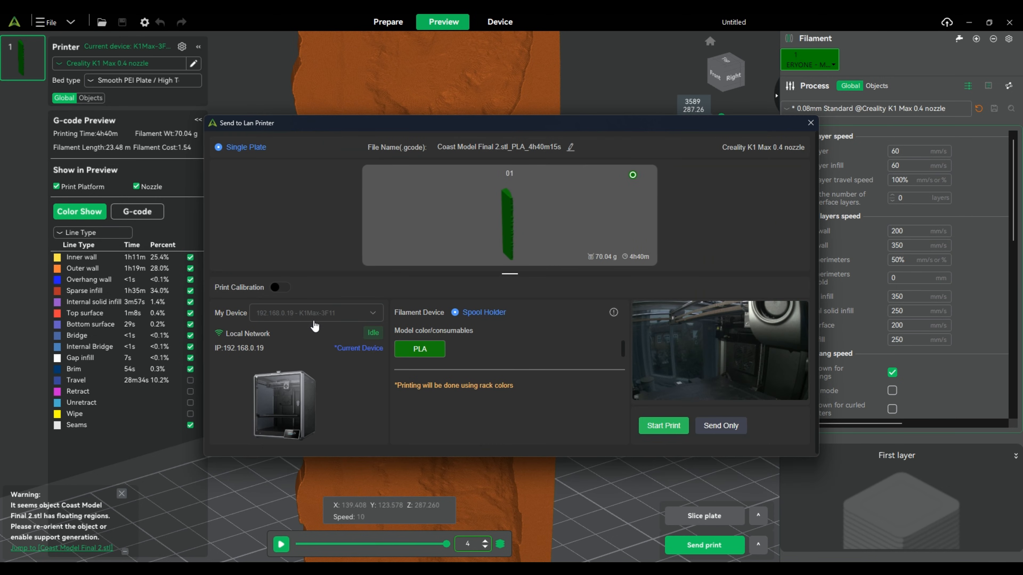
click(278, 288)
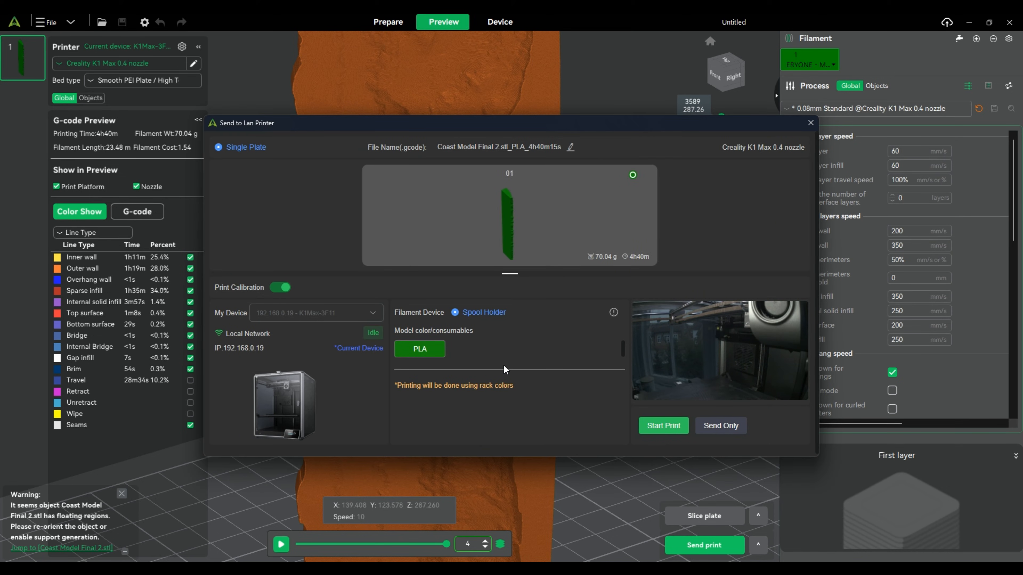